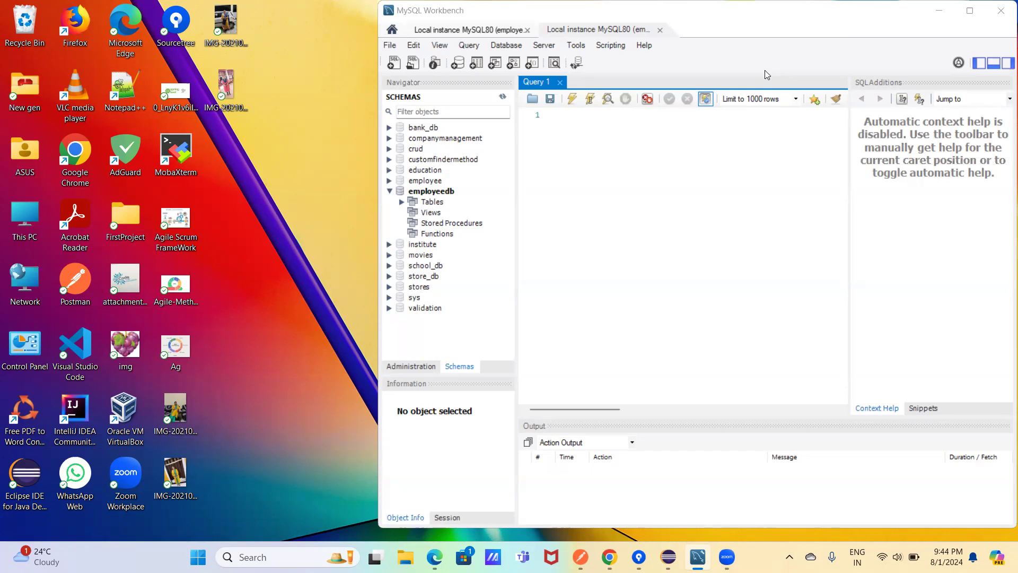
# - Maximize Workbench and go to the home screen listing the Local instance MySQL80 connection
pyautogui.click(970, 11)
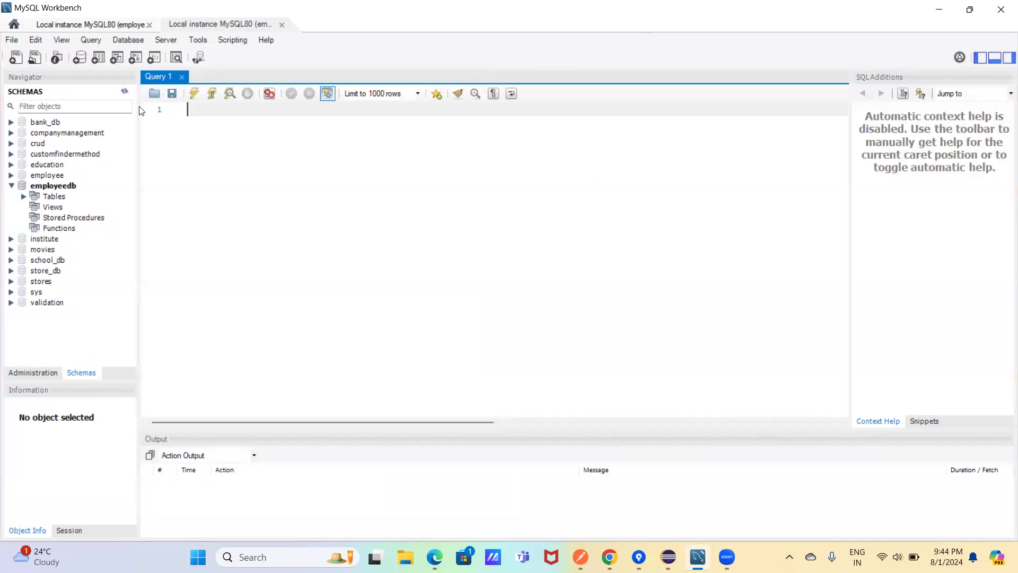
pyautogui.click(103, 27)
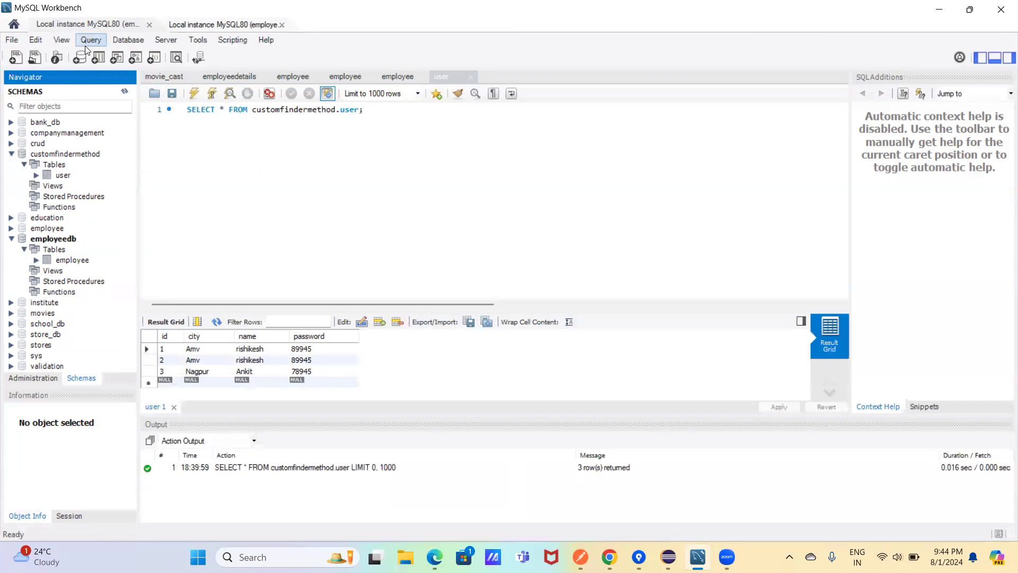
pyautogui.click(14, 24)
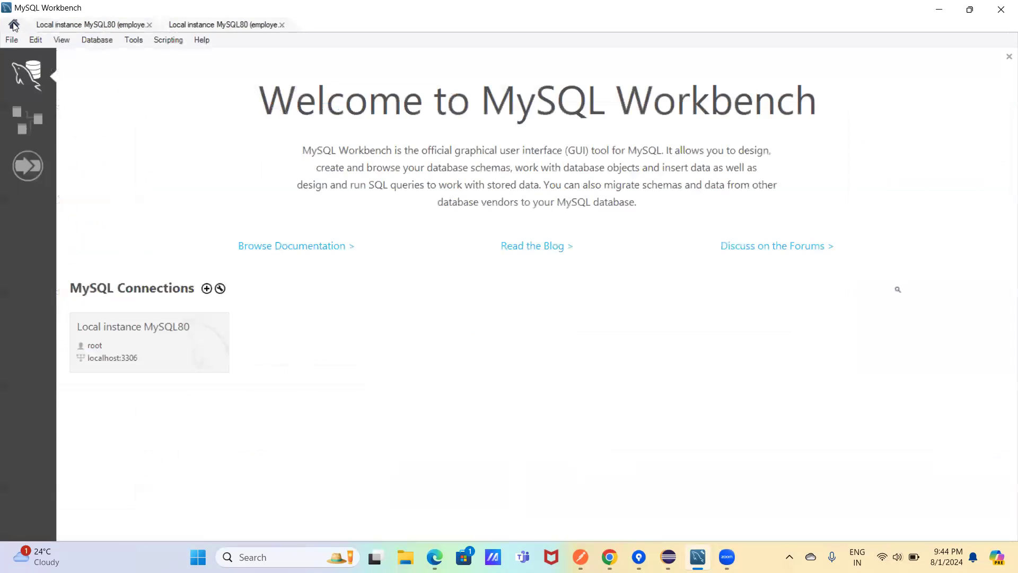
pyautogui.rightClick(150, 344)
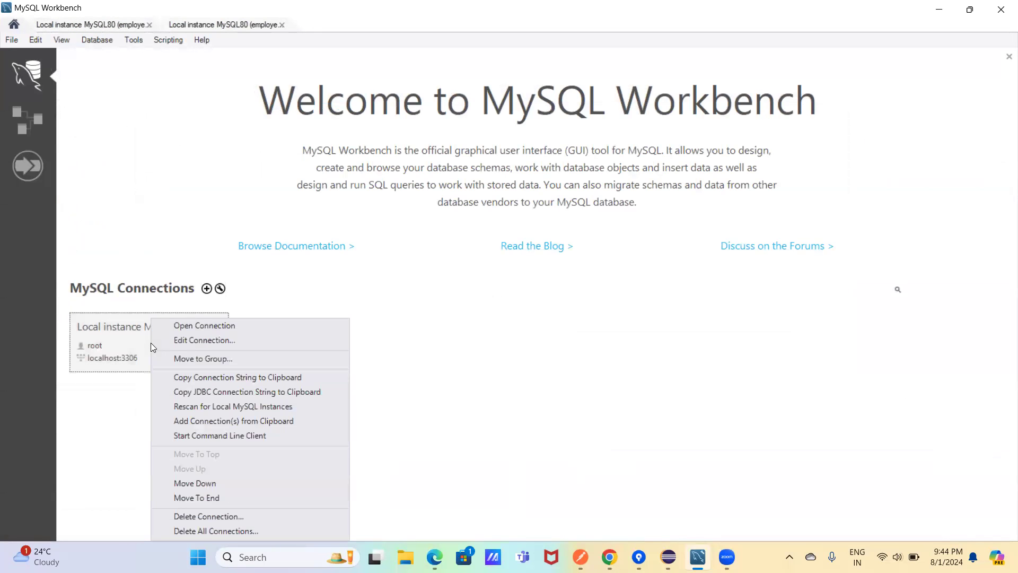
pyautogui.click(199, 344)
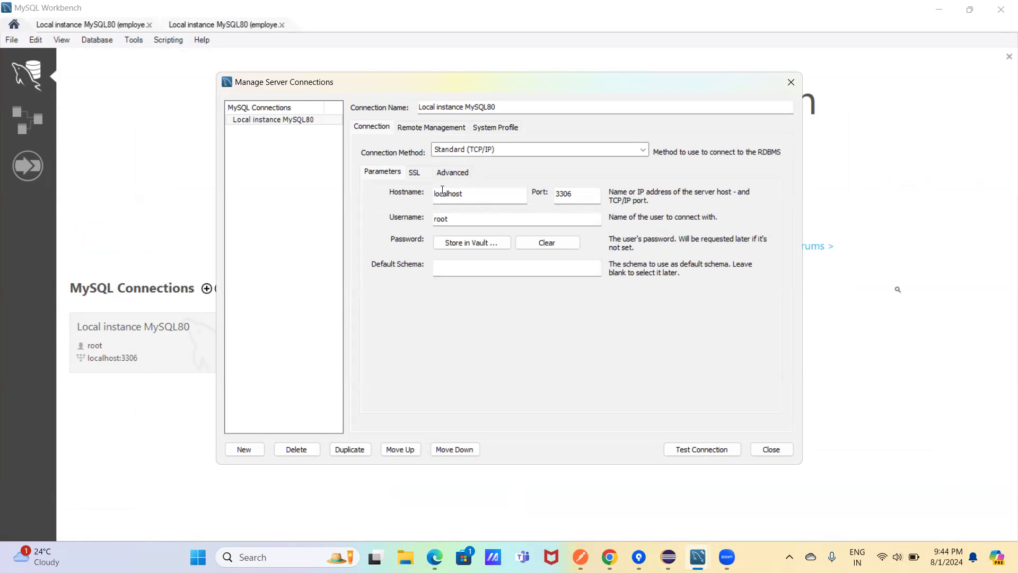
pyautogui.moveTo(466, 194); pyautogui.dragTo(423, 194)
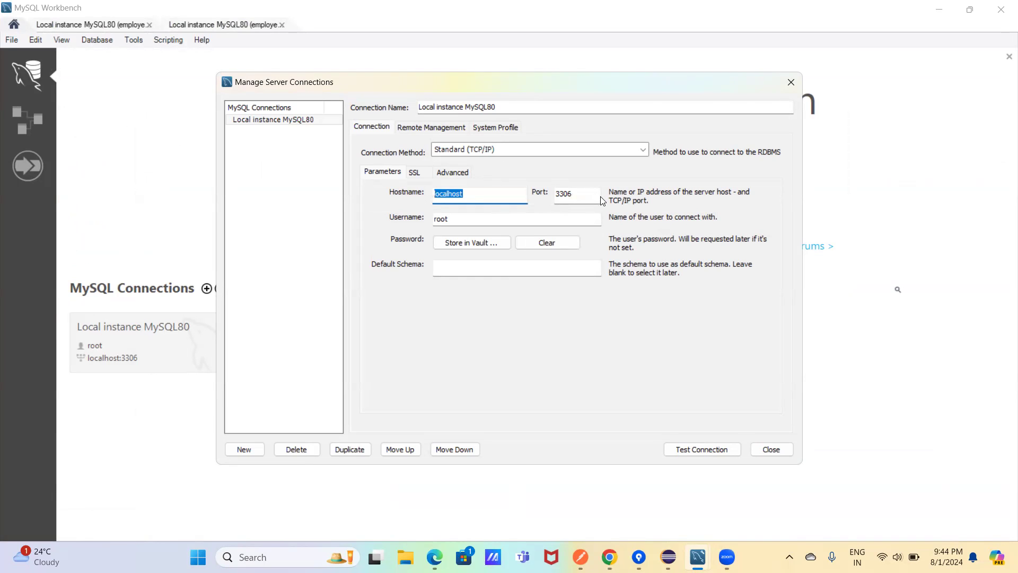
pyautogui.moveTo(588, 195); pyautogui.dragTo(551, 197)
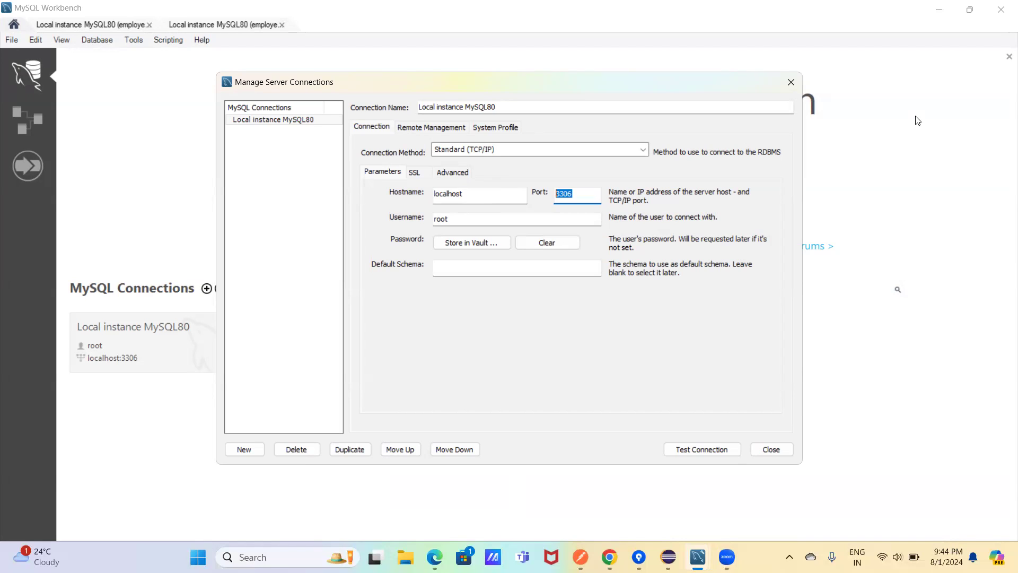
pyautogui.click(792, 89)
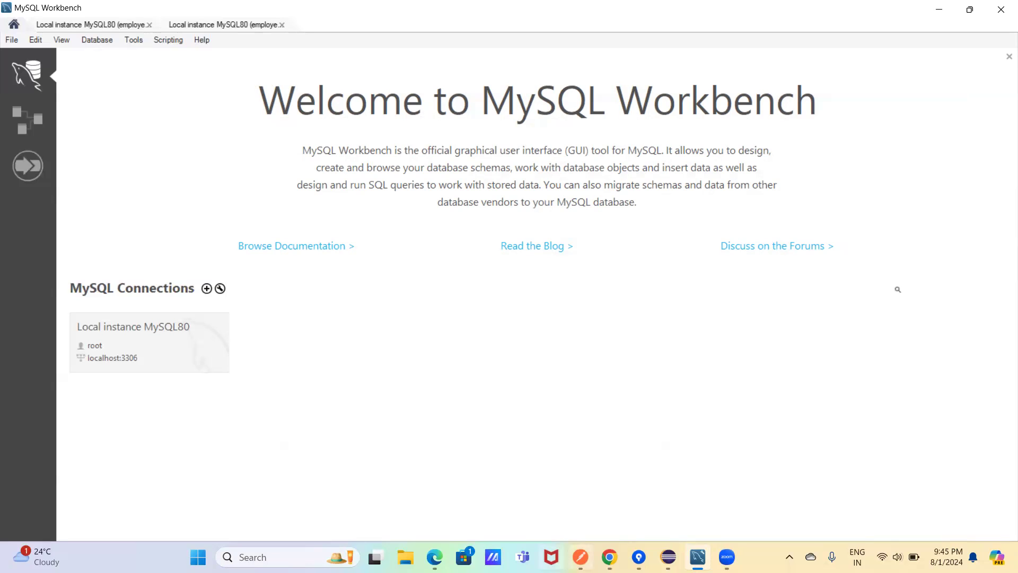
# - Bring the Chrome window with the Amazon RDS dashboard to the front
pyautogui.moveTo(609, 557)
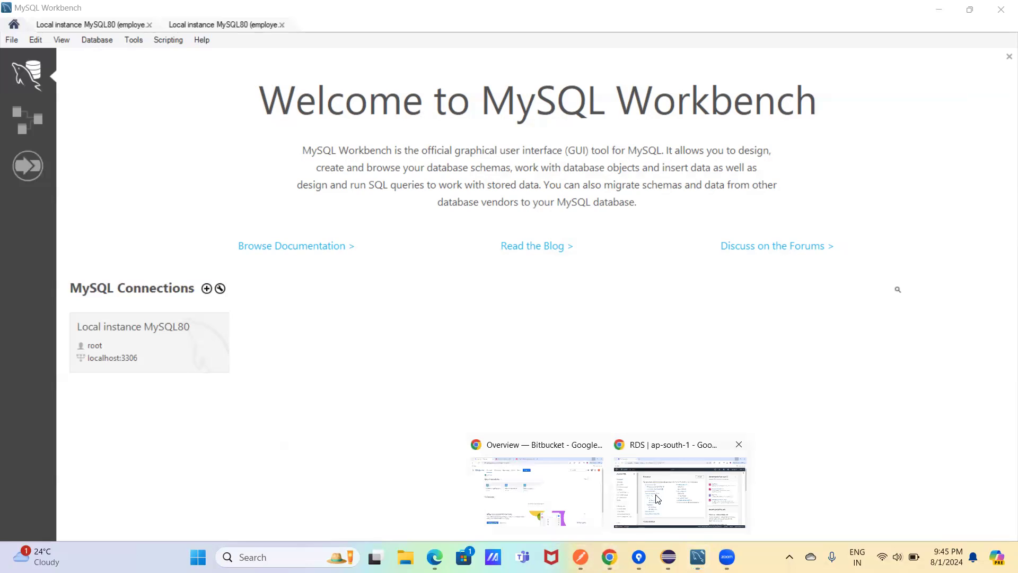
pyautogui.click(657, 501)
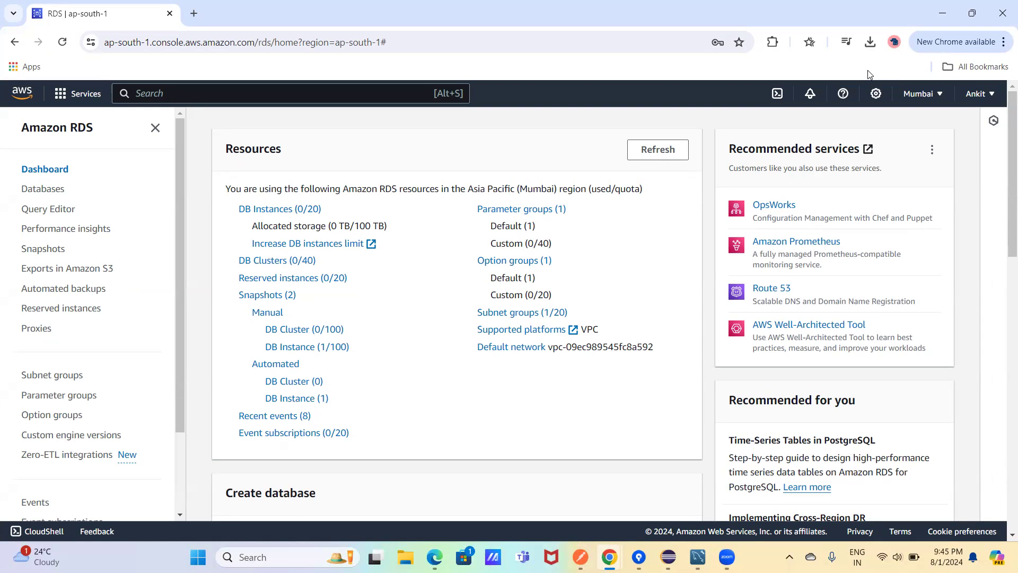
pyautogui.scroll(-1, 716, 195)
pyautogui.scroll(1, 717, 194)
# - Open Services > All services and scroll the alphabetical list down to the E section
pyautogui.click(61, 94)
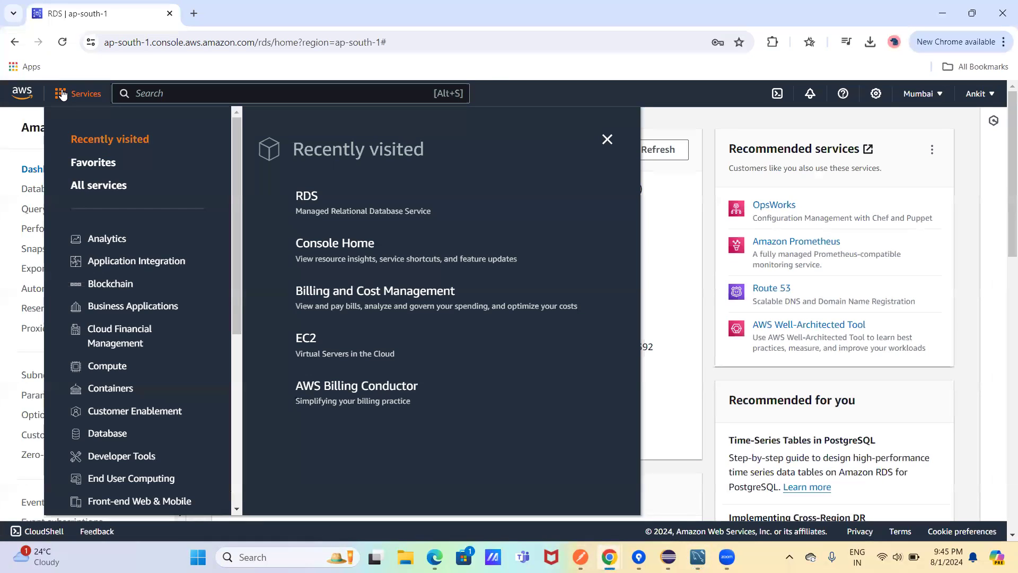
pyautogui.click(96, 186)
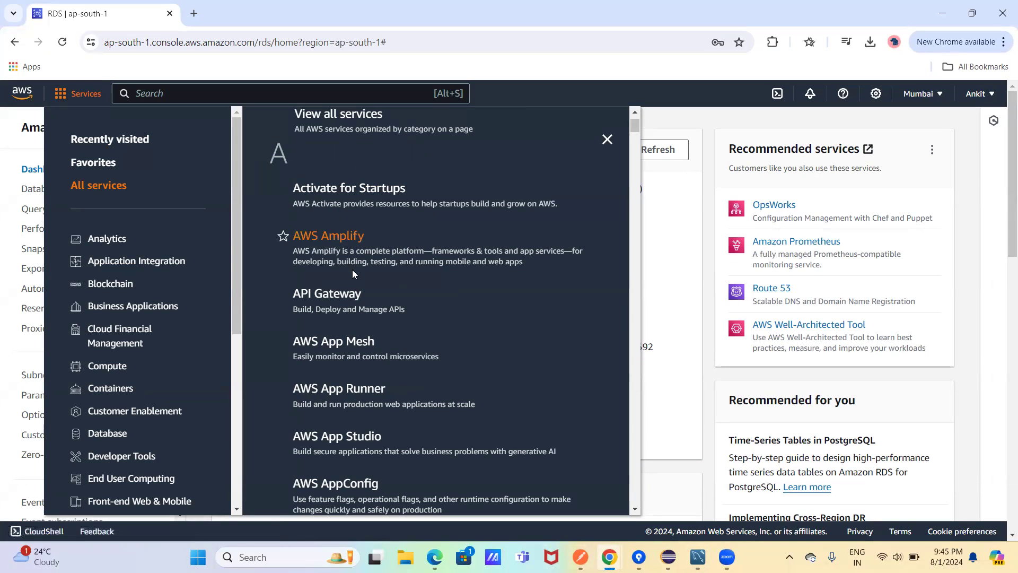
pyautogui.scroll(-2, 334, 302)
pyautogui.scroll(-7, 330, 310)
pyautogui.scroll(-5, 330, 309)
pyautogui.scroll(-10, 330, 312)
pyautogui.scroll(-13, 330, 312)
pyautogui.scroll(-12, 330, 313)
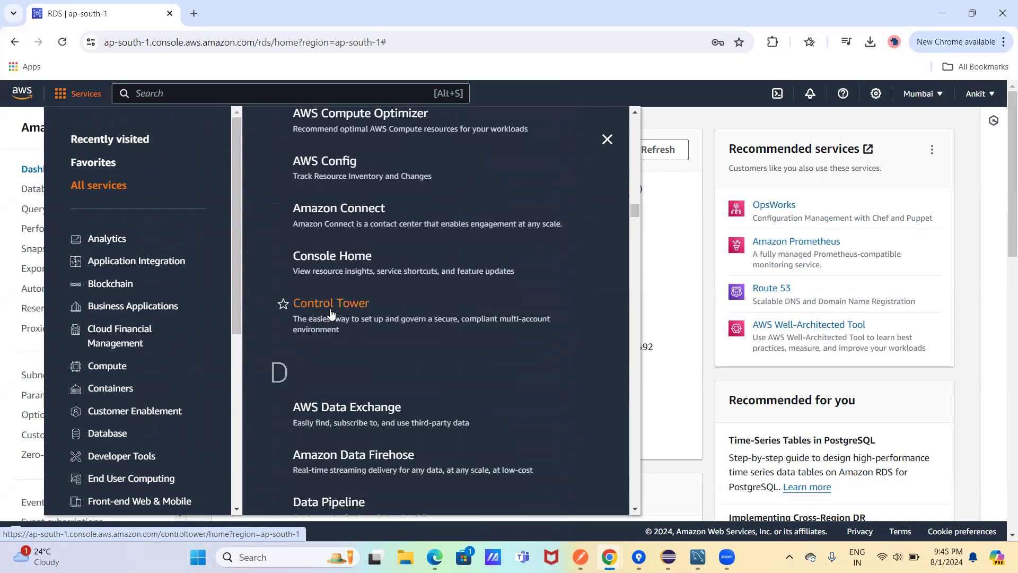
pyautogui.scroll(-4, 331, 313)
pyautogui.scroll(-1, 330, 313)
pyautogui.scroll(-16, 331, 313)
pyautogui.scroll(1, 330, 313)
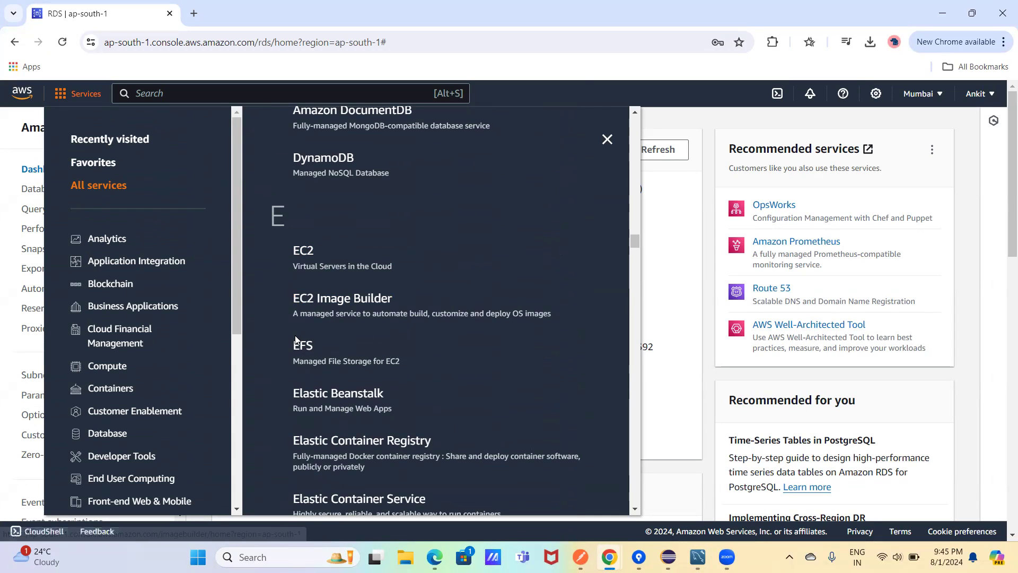
pyautogui.scroll(-2, 296, 339)
pyautogui.scroll(2, 295, 340)
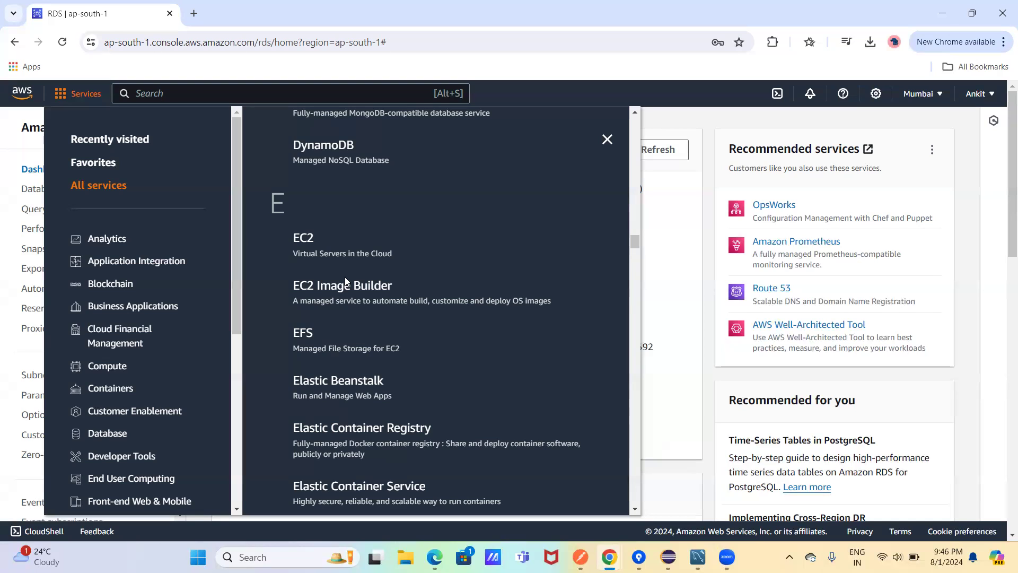
pyautogui.scroll(-2, 352, 345)
pyautogui.scroll(-8, 352, 345)
pyautogui.scroll(-3, 352, 345)
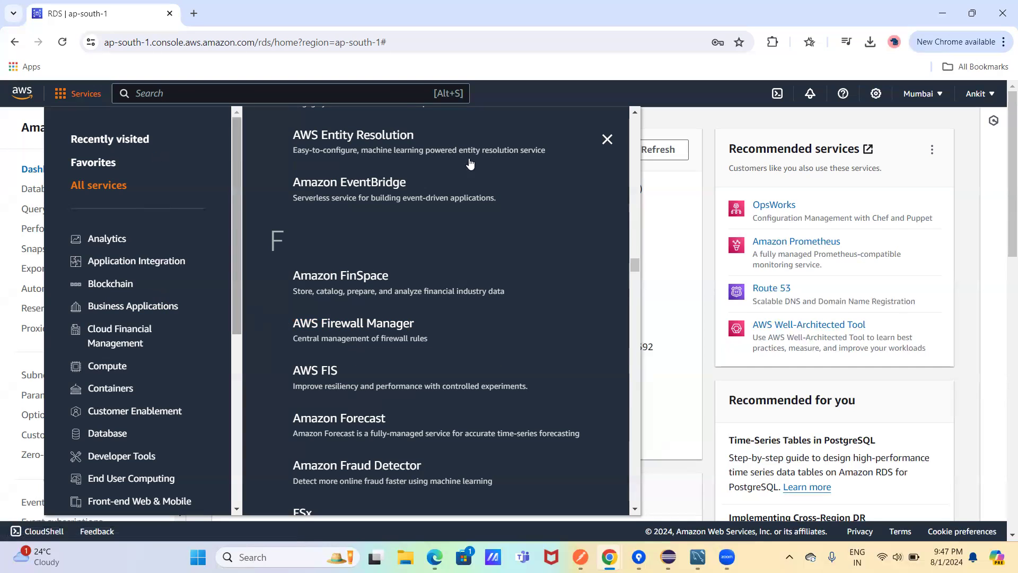
# - Close the services panel, check DB Instances shows 0/20, and return to the RDS Dashboard
pyautogui.click(607, 140)
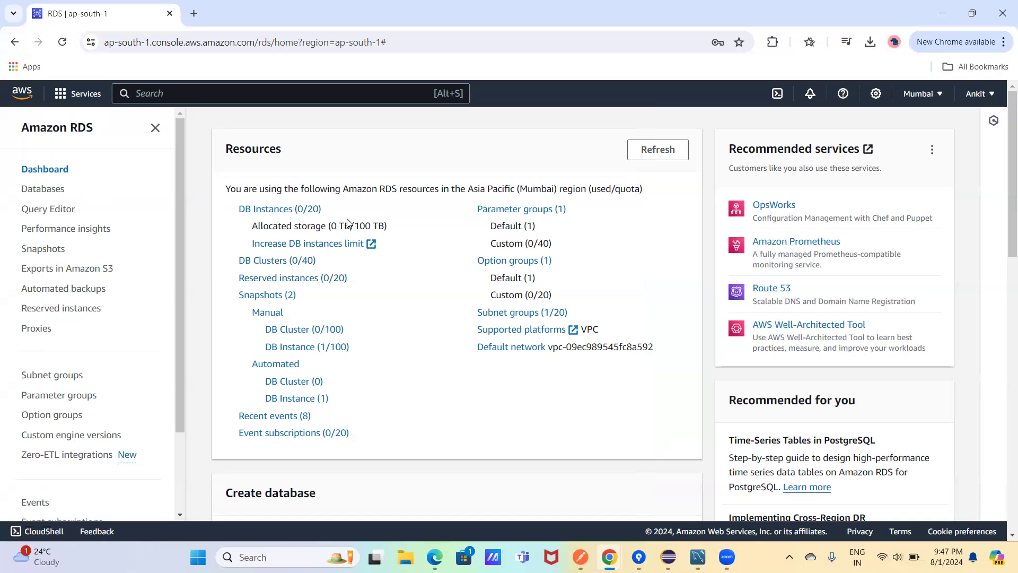
pyautogui.click(285, 208)
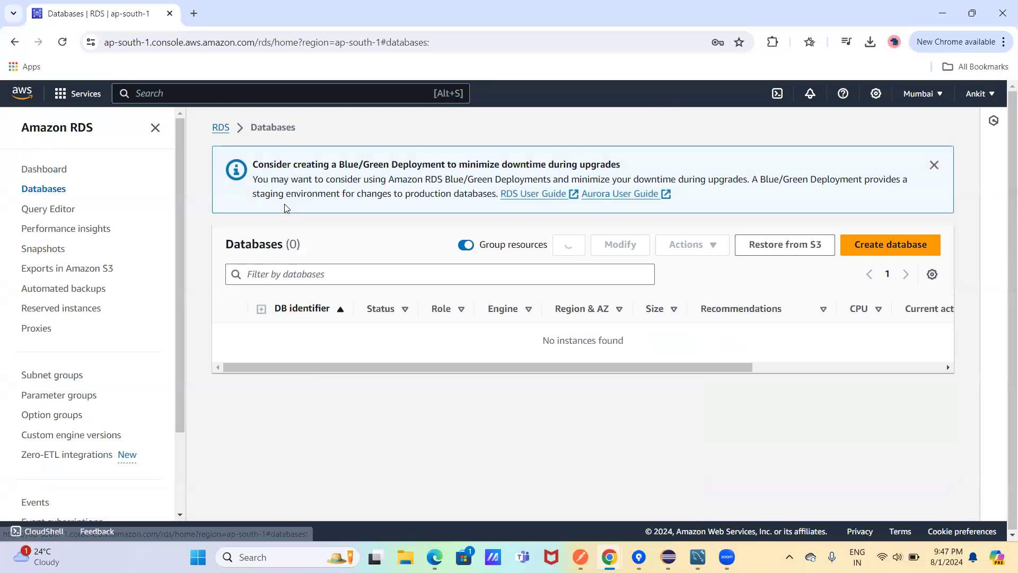
pyautogui.click(220, 127)
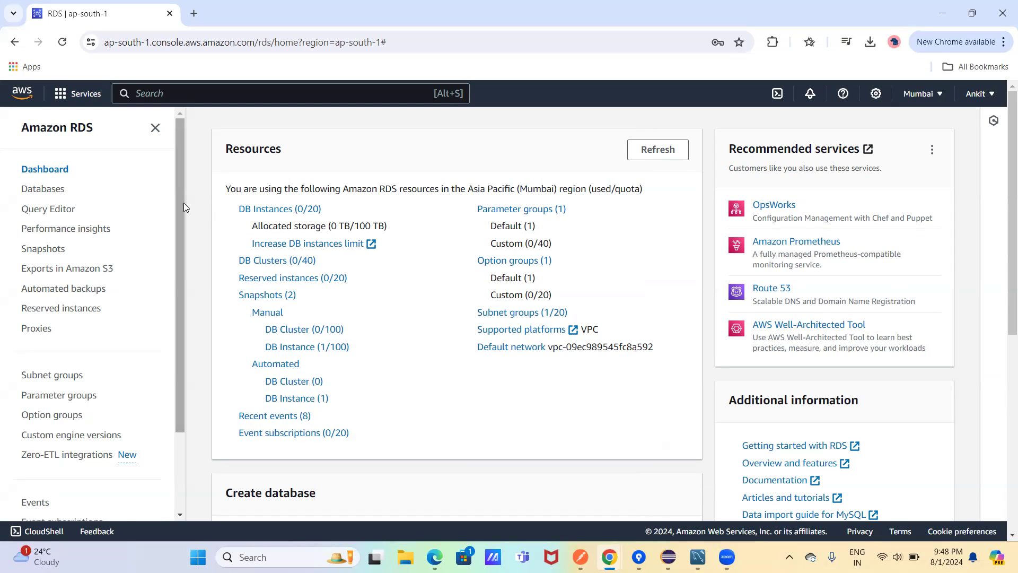
pyautogui.click(154, 129)
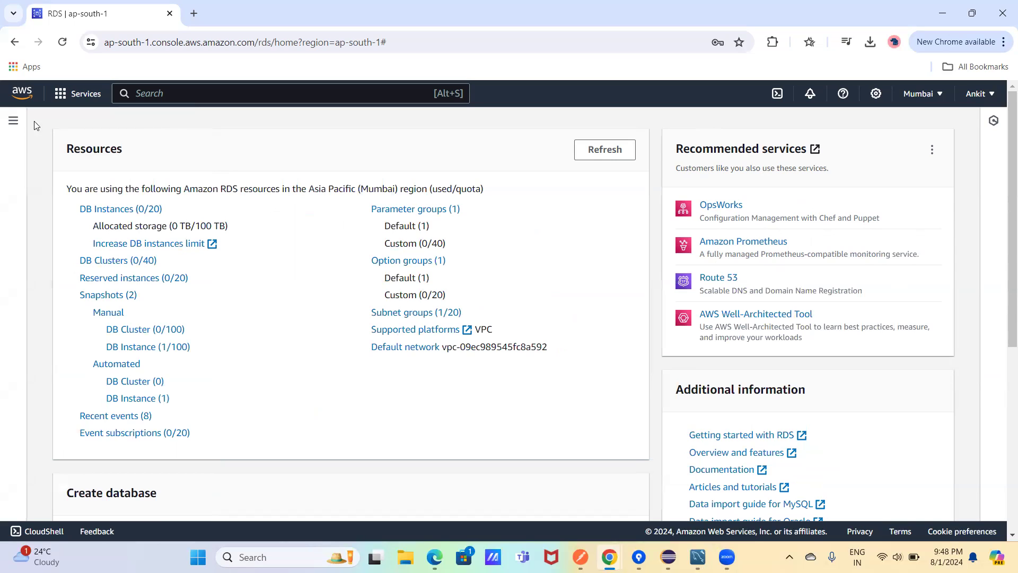
pyautogui.click(63, 98)
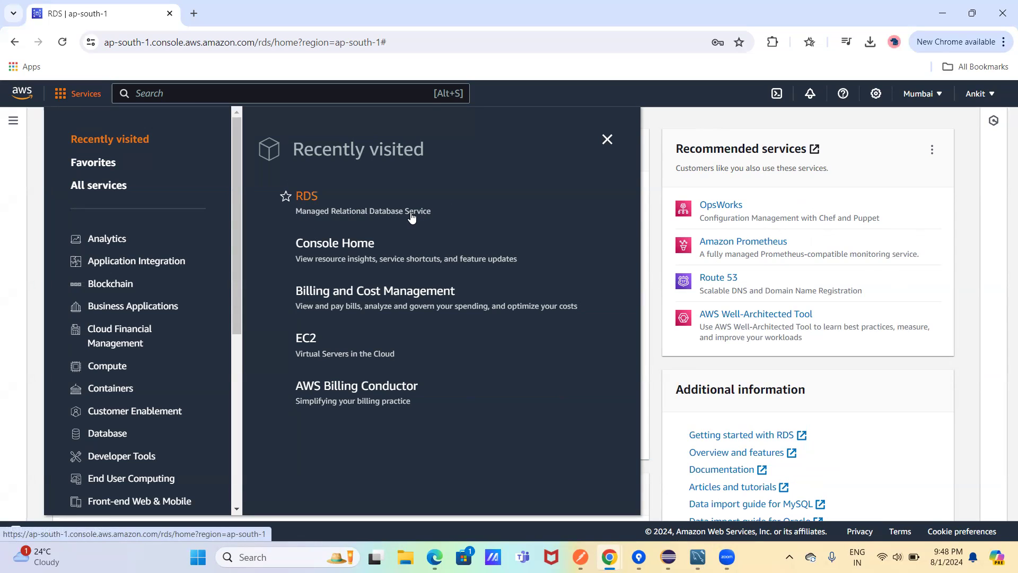
pyautogui.click(306, 197)
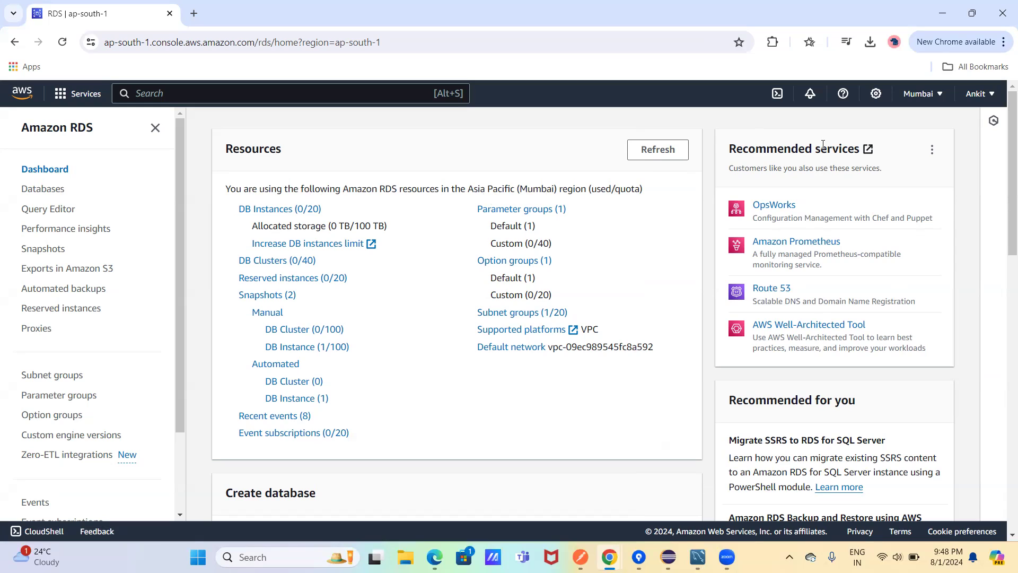
pyautogui.click(933, 105)
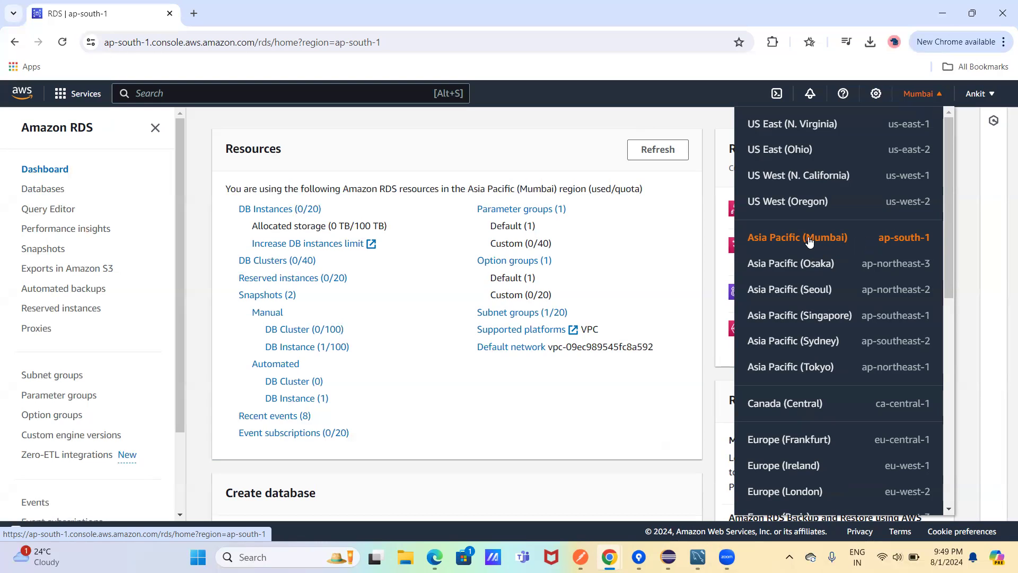
# - Stay in the Mumbai region and view the Databases list, which shows 0 instances
pyautogui.click(518, 141)
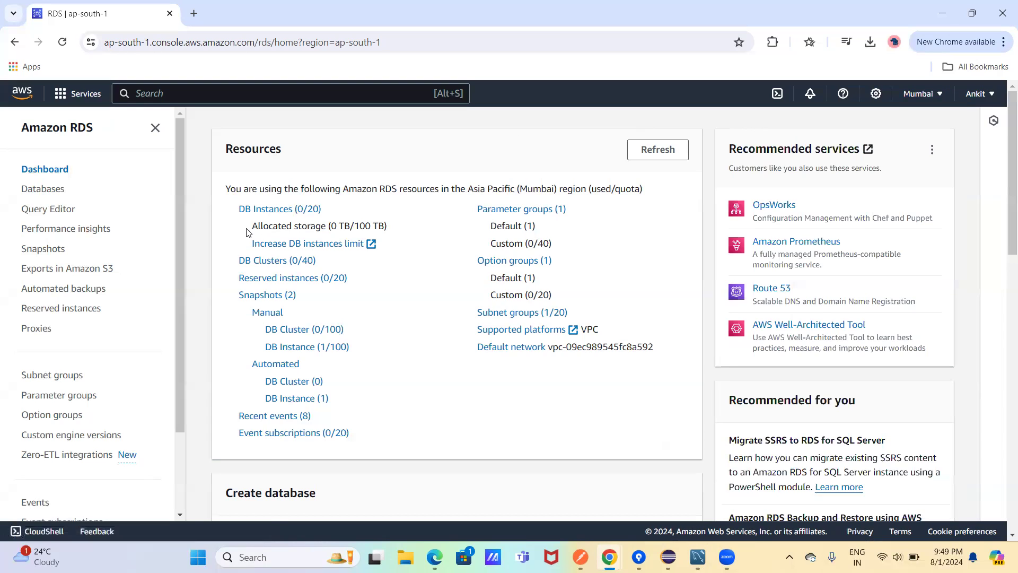
pyautogui.click(271, 212)
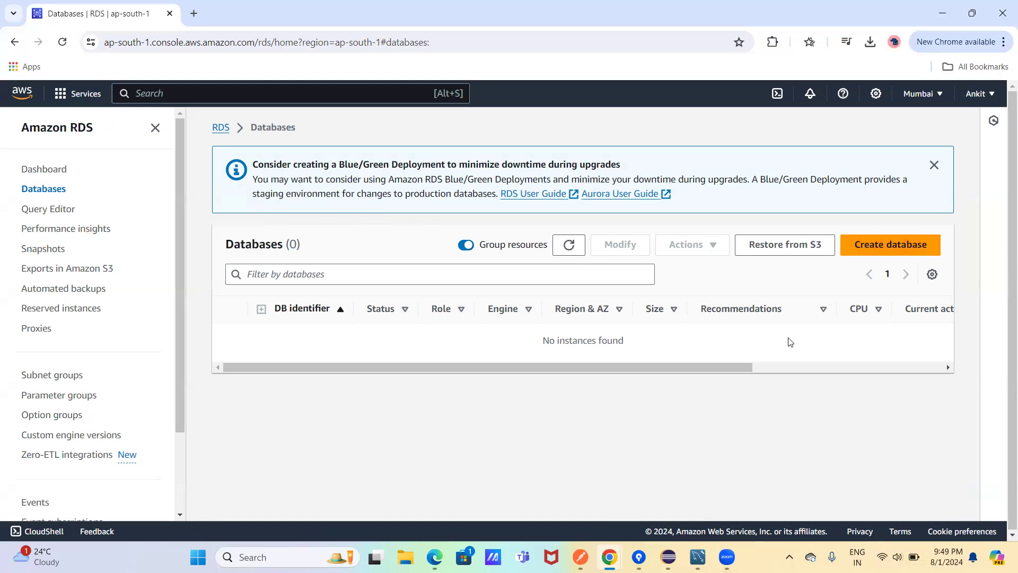
pyautogui.moveTo(656, 366)
pyautogui.mouseDown()
pyautogui.moveTo(925, 366)
pyautogui.moveTo(638, 367)
pyautogui.mouseUp()
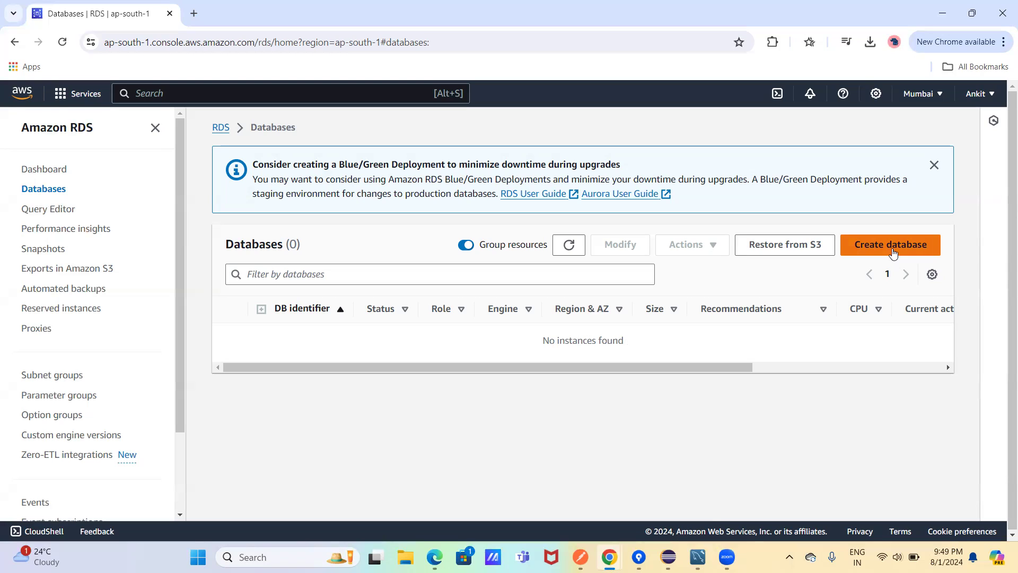
# - Start creating a new RDS database from the Databases page
pyautogui.click(894, 253)
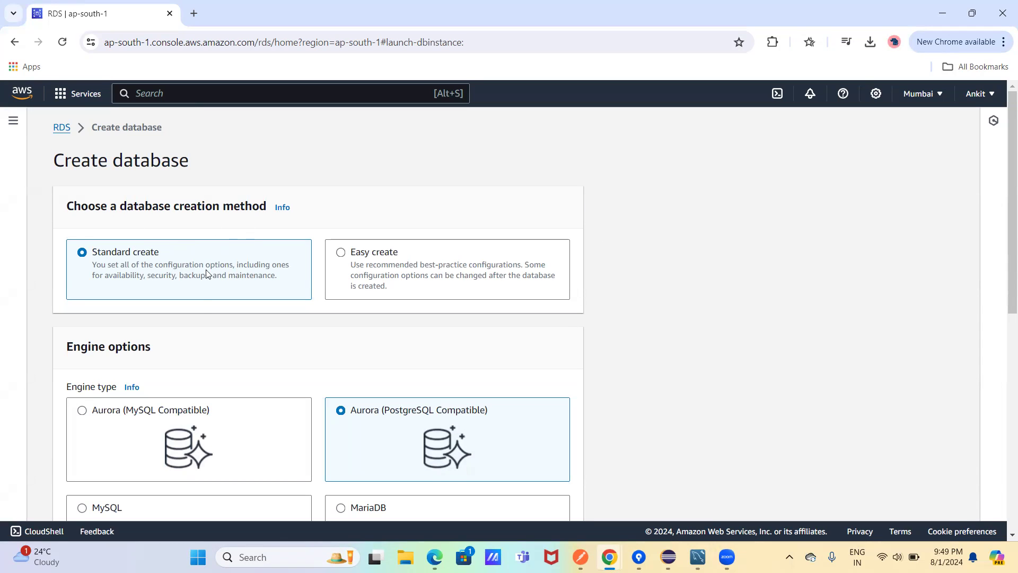
pyautogui.scroll(-2, 220, 343)
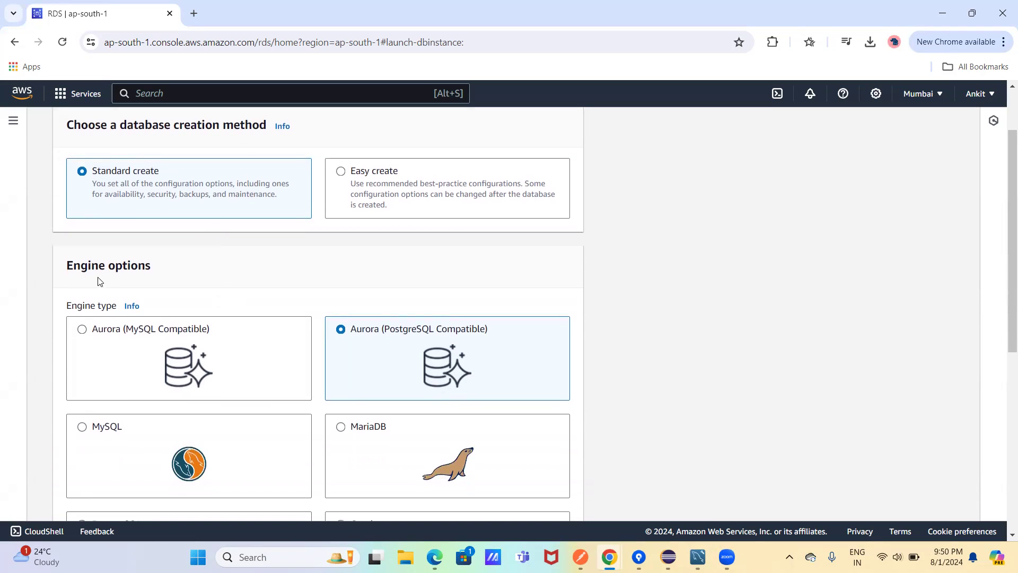
pyautogui.scroll(-1, 108, 345)
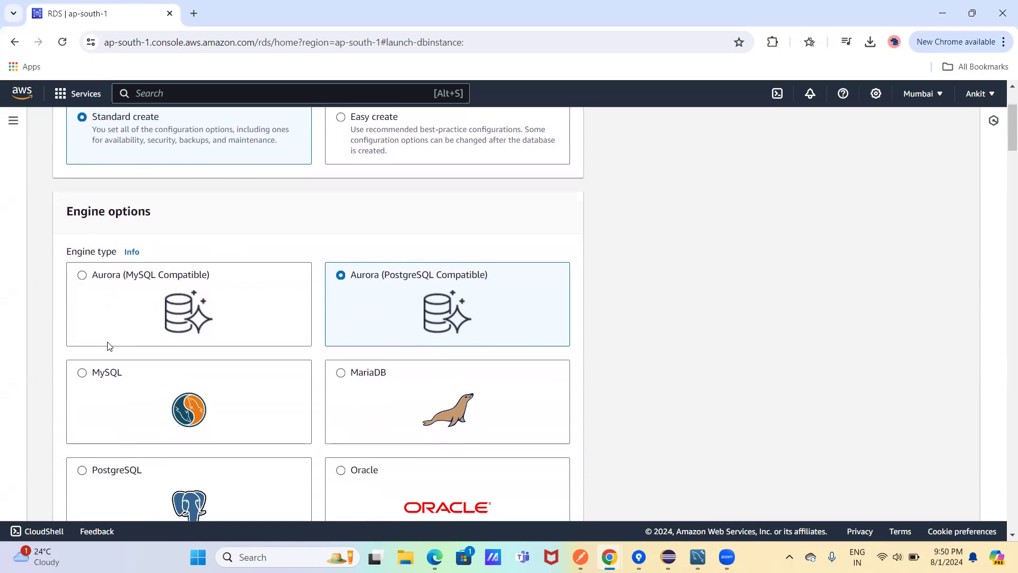
pyautogui.scroll(-2, 109, 346)
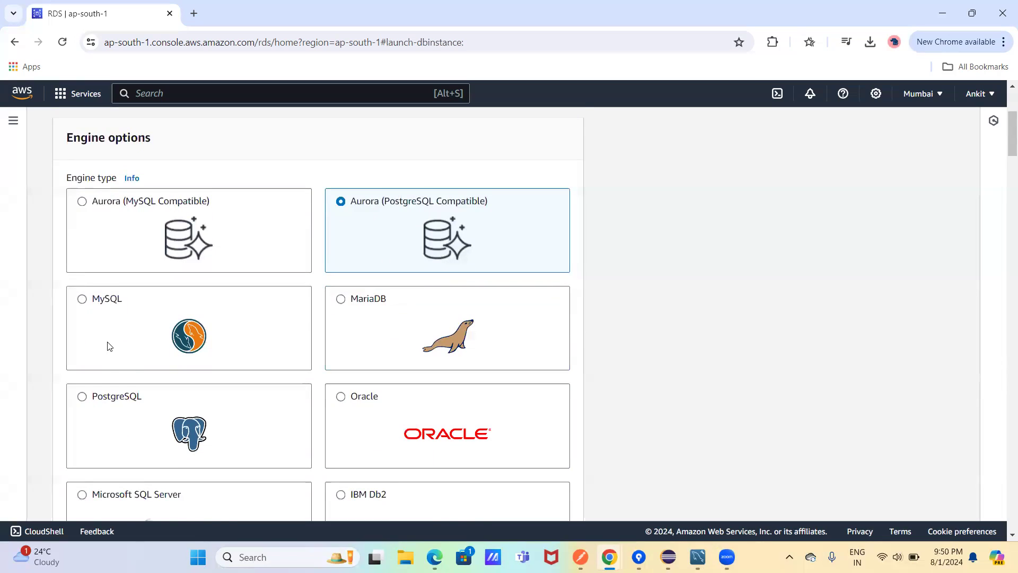
pyautogui.scroll(-2, 108, 345)
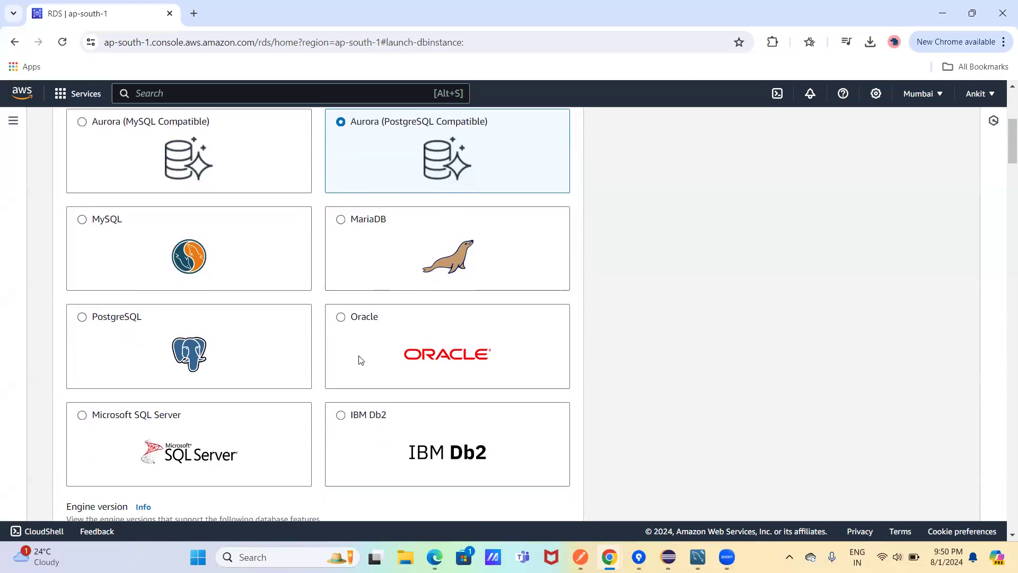
pyautogui.scroll(1, 224, 274)
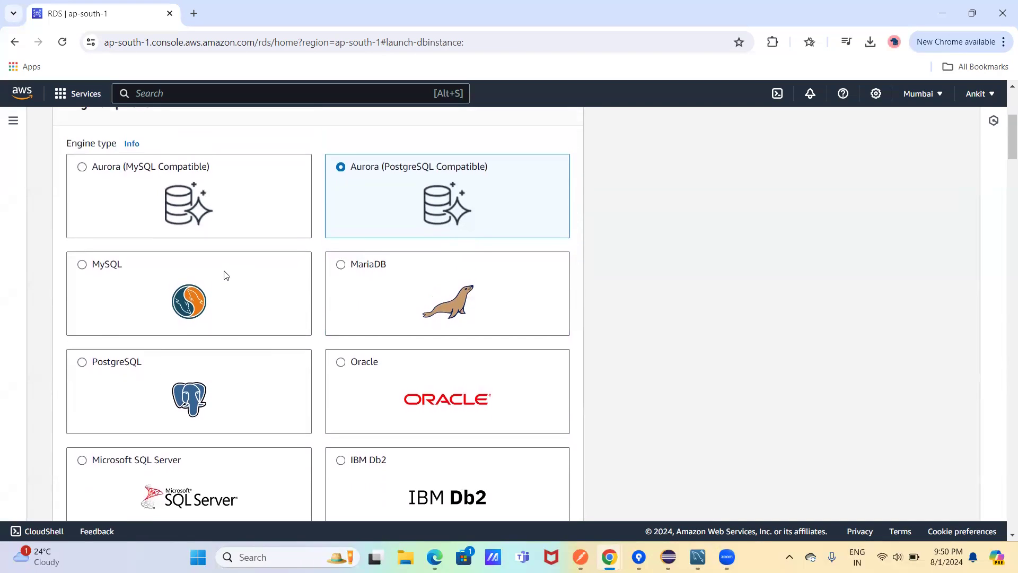
# - Choose the MySQL engine, keeping MySQL Community edition and version MySQL 8.0.35
pyautogui.click(82, 264)
pyautogui.scroll(-1, 214, 328)
pyautogui.scroll(-1, 215, 327)
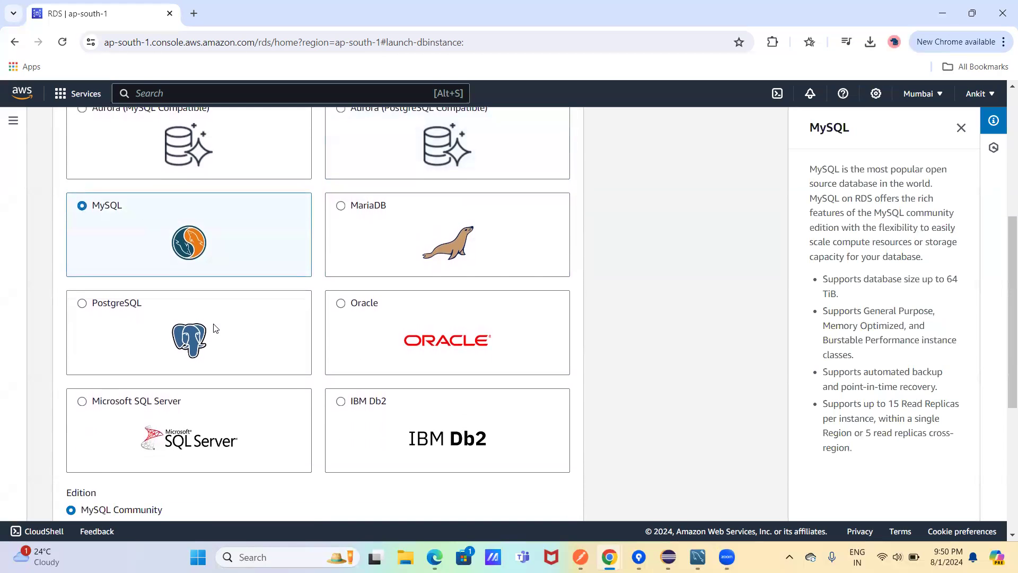
pyautogui.scroll(-3, 214, 328)
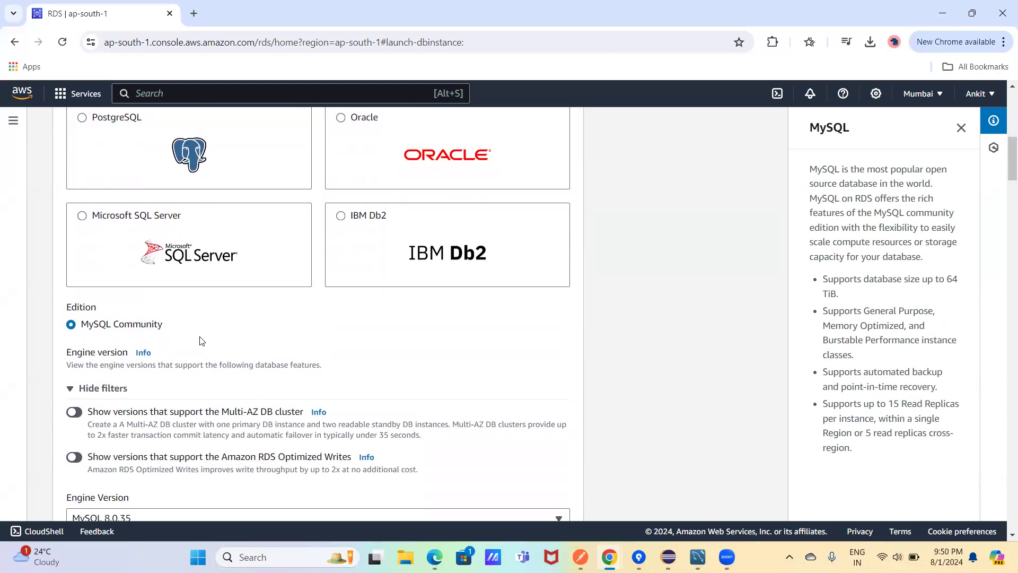
pyautogui.scroll(-3, 200, 342)
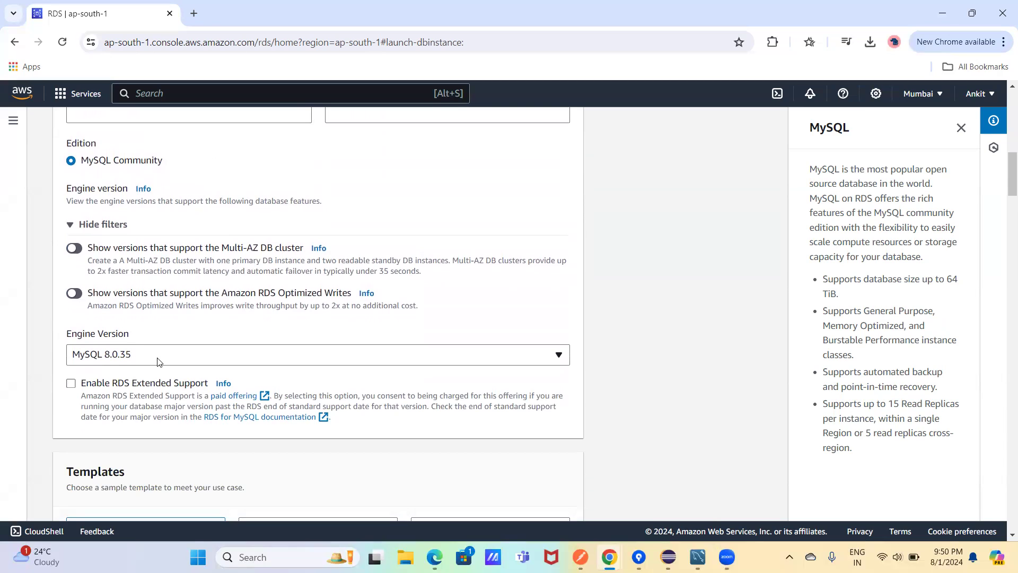
pyautogui.scroll(-3, 157, 359)
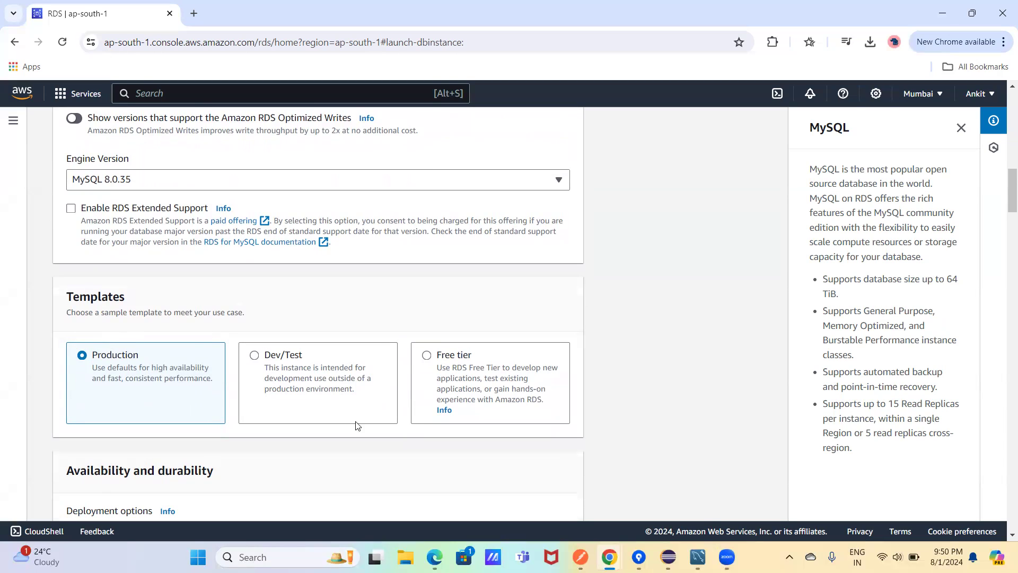
pyautogui.scroll(-1, 325, 413)
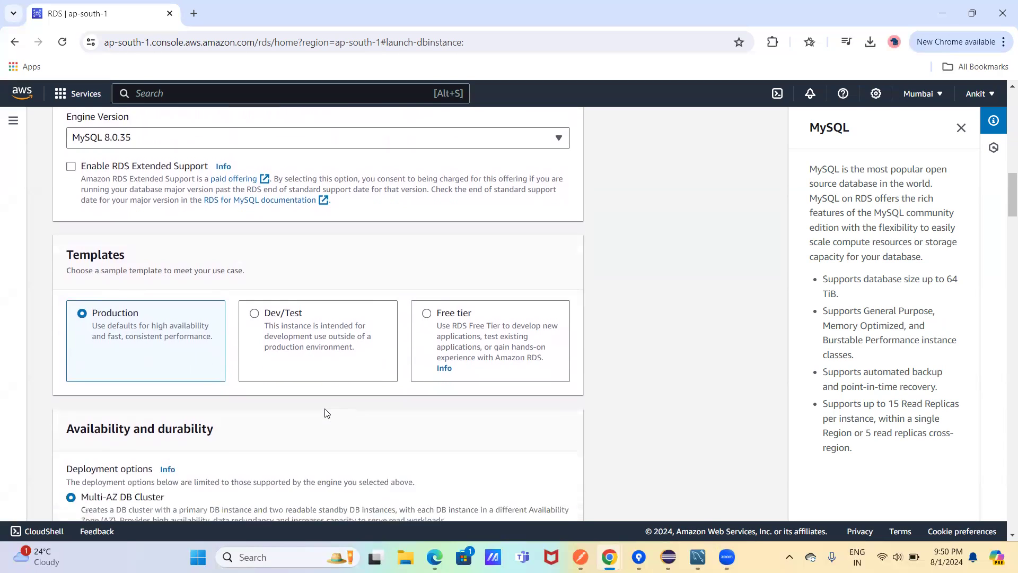
# - Select the Free tier template, leaving identifier database-1 and master username admin unchanged
pyautogui.click(427, 305)
pyautogui.scroll(-2, 431, 311)
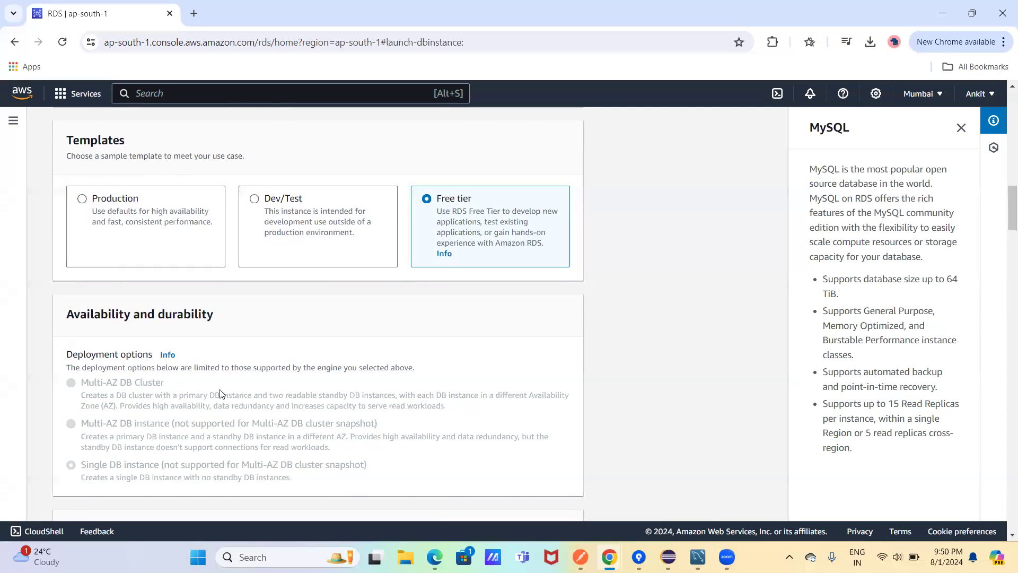
pyautogui.scroll(-2, 221, 393)
pyautogui.scroll(-2, 222, 393)
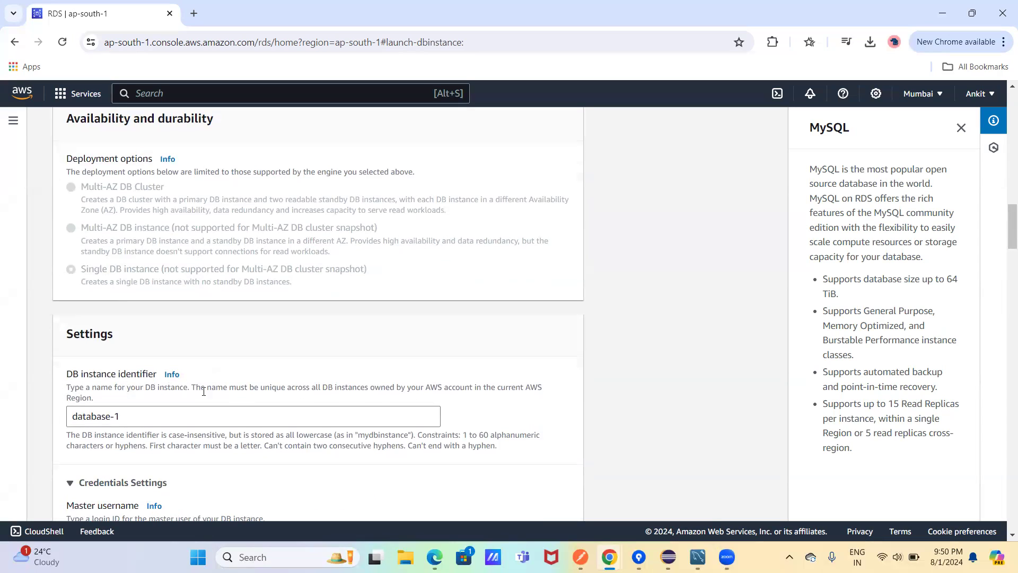
pyautogui.scroll(-1, 203, 391)
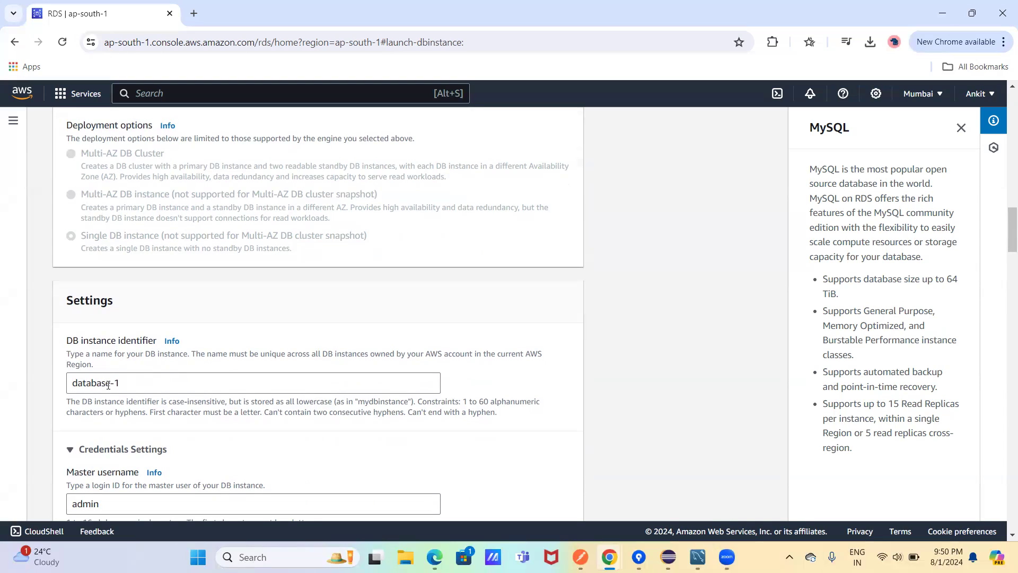
pyautogui.scroll(-1, 133, 386)
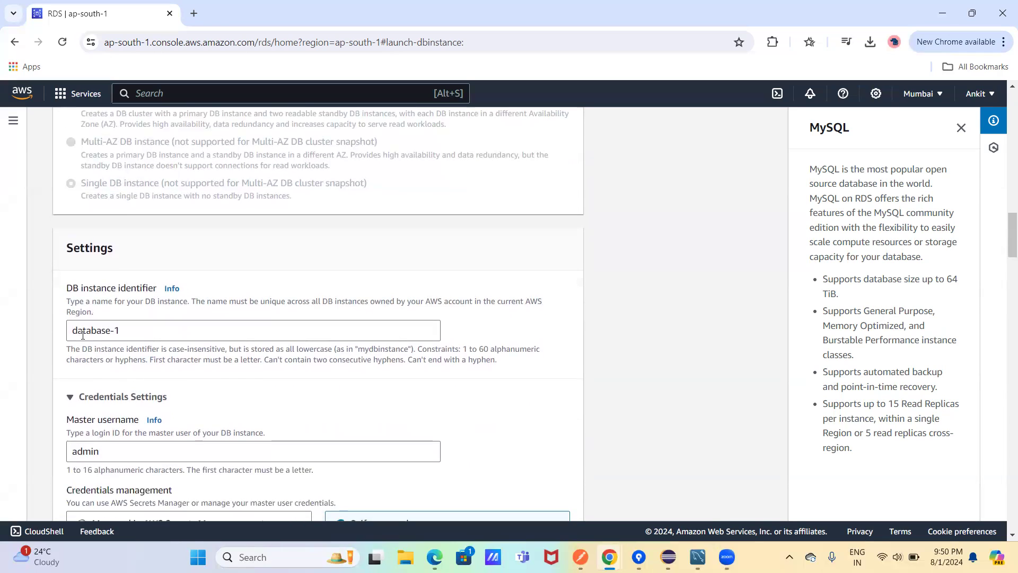
pyautogui.scroll(-1, 137, 347)
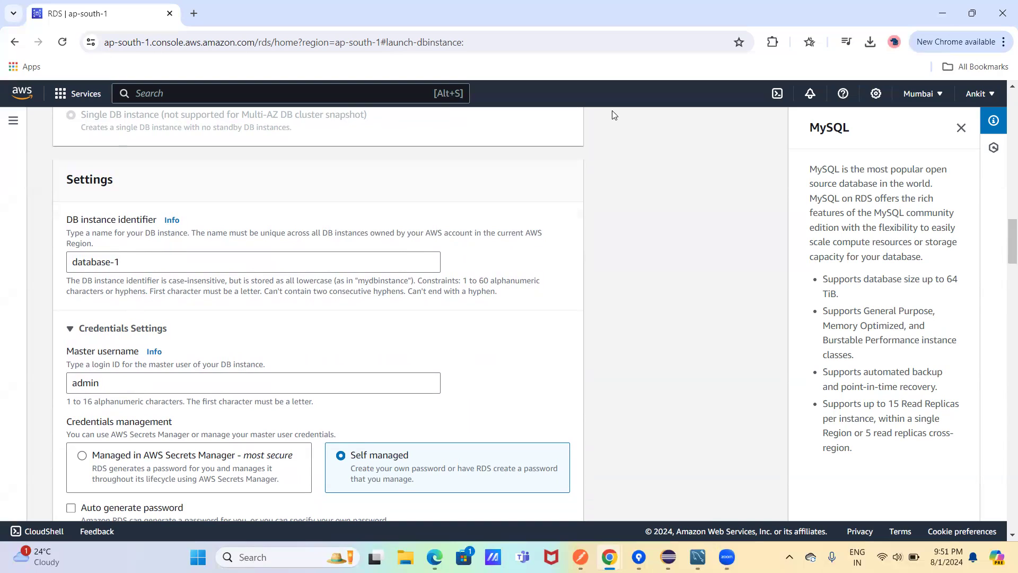
pyautogui.click(646, 69)
pyautogui.scroll(-1, 113, 382)
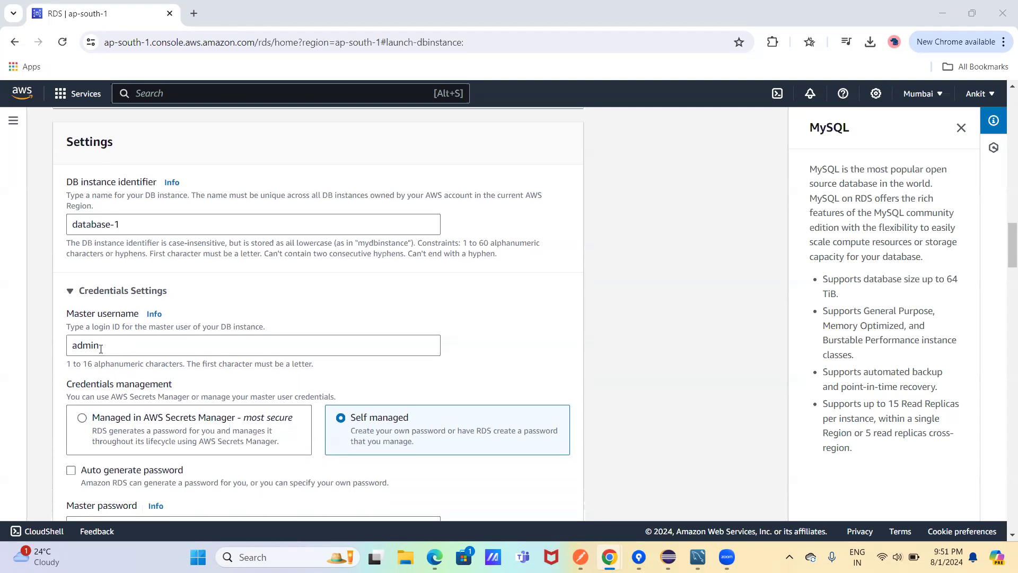
pyautogui.scroll(-1, 101, 349)
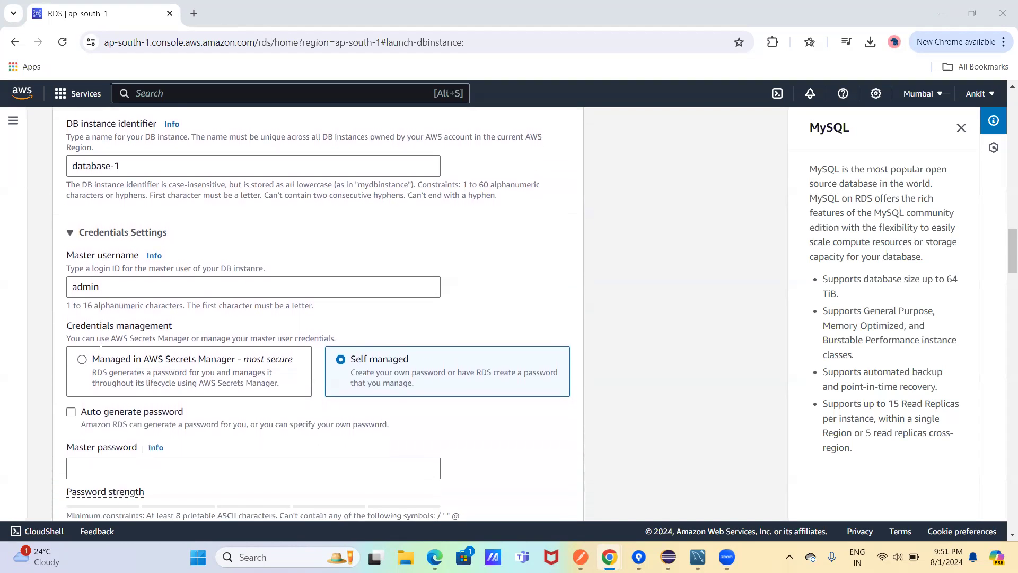
pyautogui.scroll(-1, 101, 348)
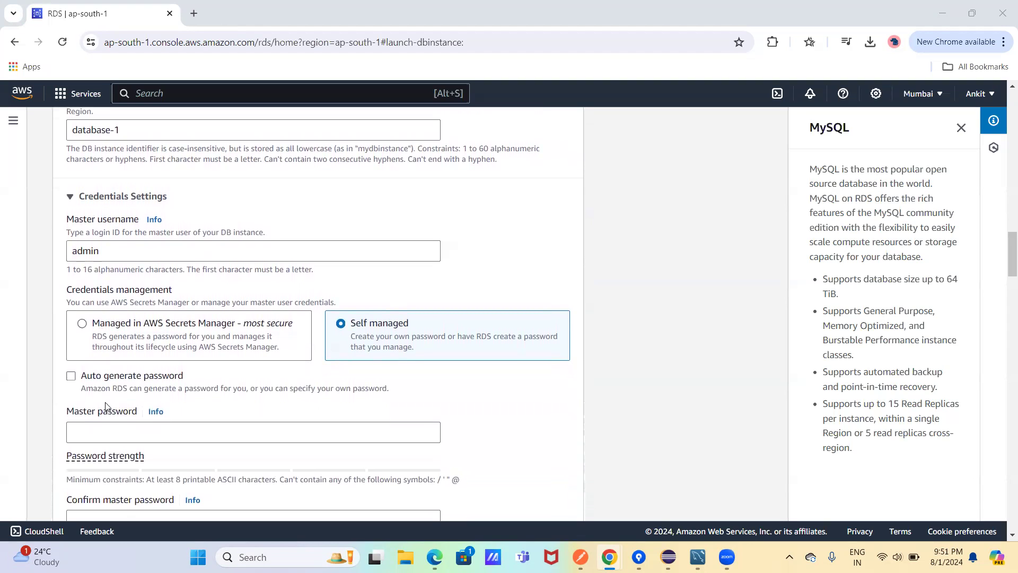
# - Type a strong master password and repeat it in Confirm master password
pyautogui.click(113, 431)
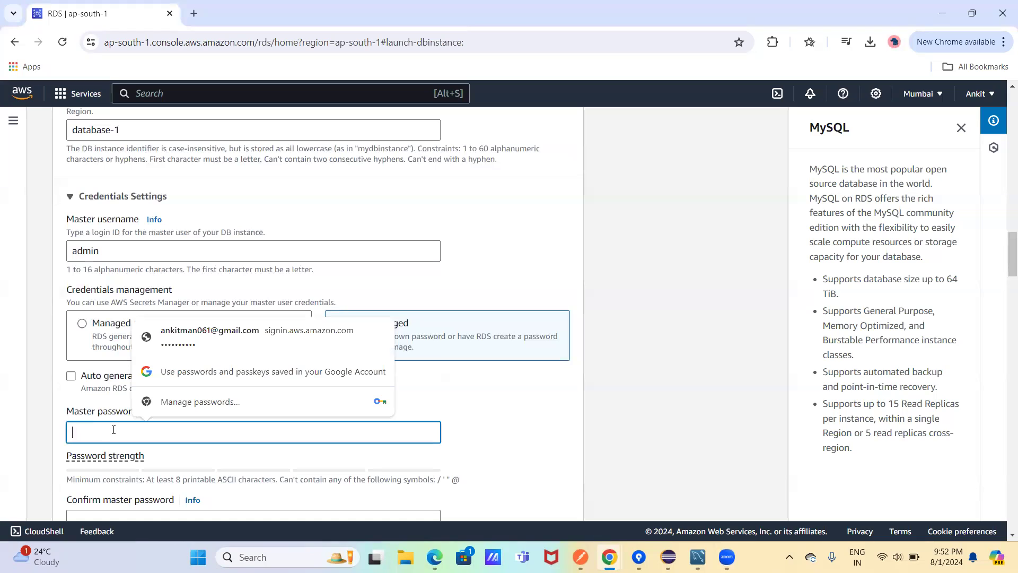
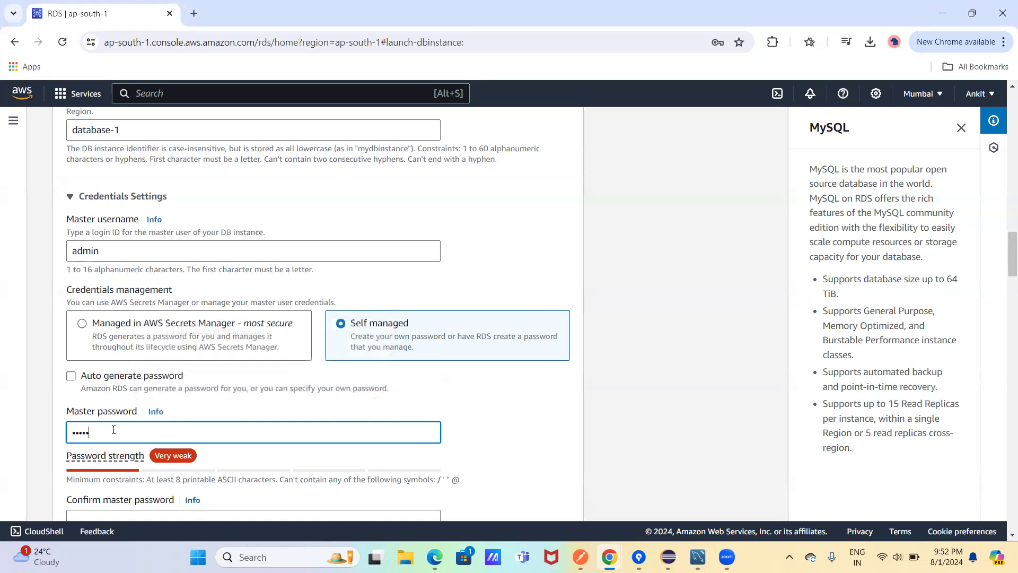
pyautogui.write('•••••')
pyautogui.scroll(-1, 114, 430)
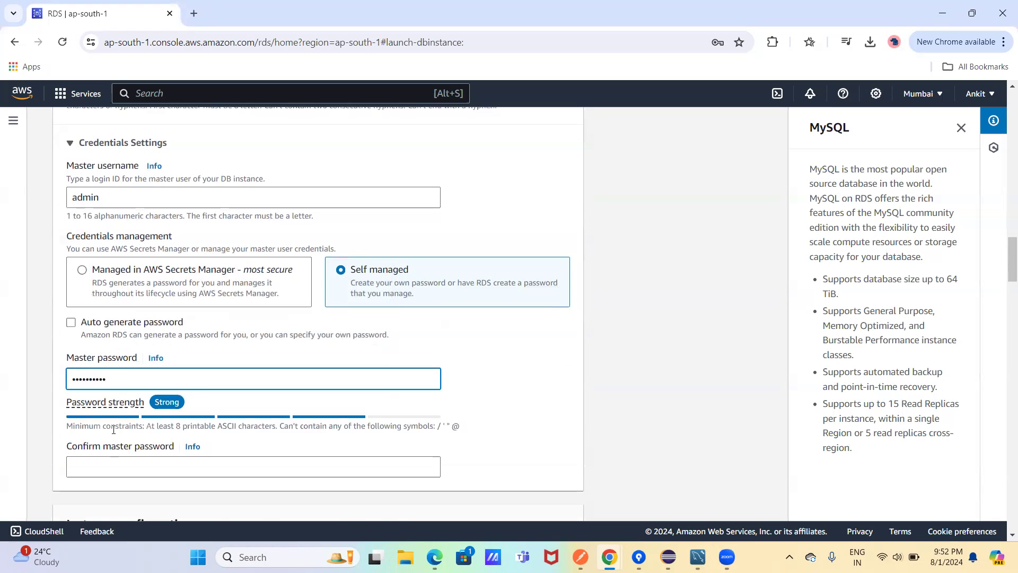
pyautogui.scroll(-1, 114, 430)
pyautogui.click(127, 396)
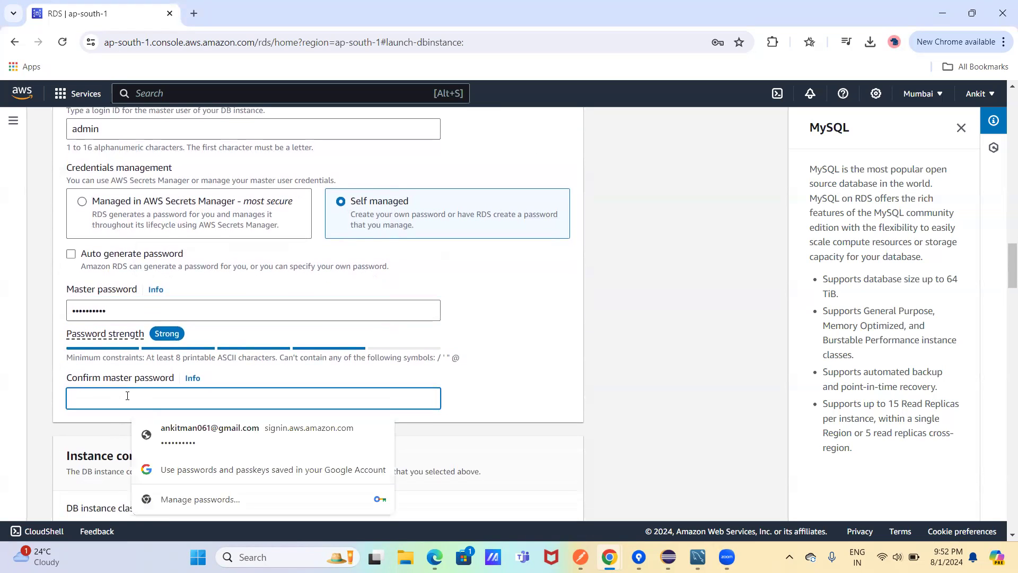
pyautogui.write('•••••')
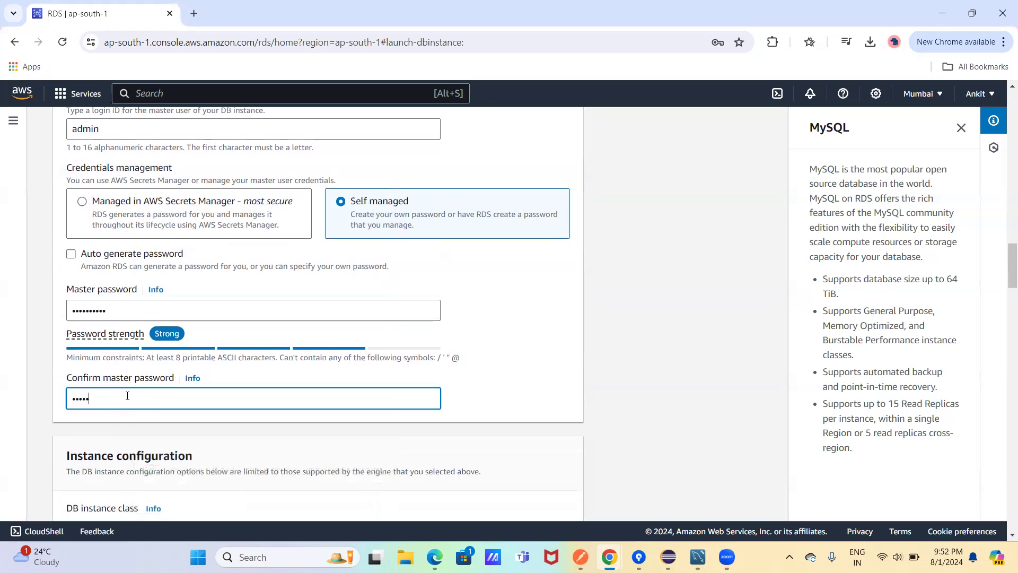
pyautogui.write('•••••')
pyautogui.scroll(-4, 234, 380)
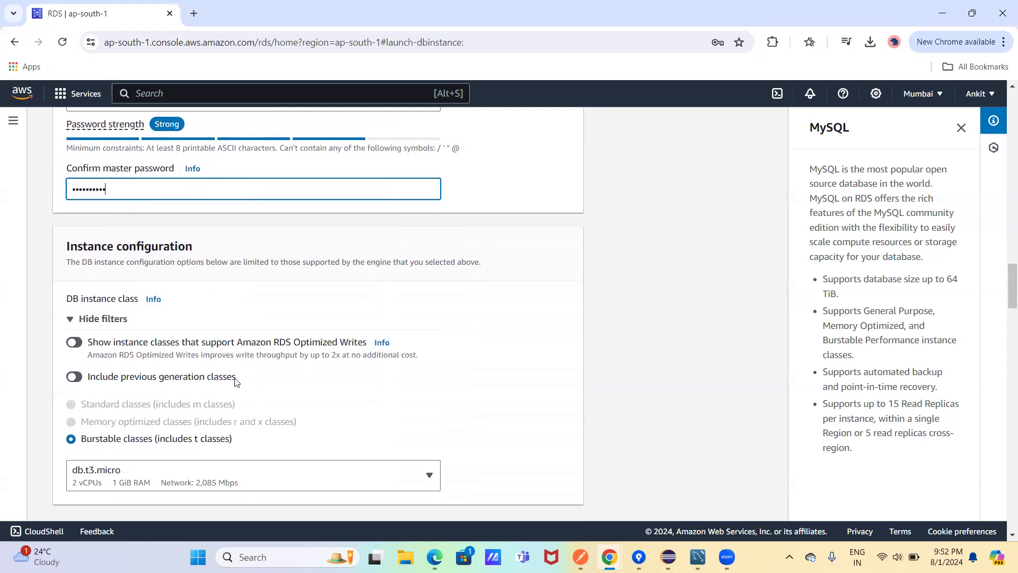
pyautogui.scroll(-1, 235, 380)
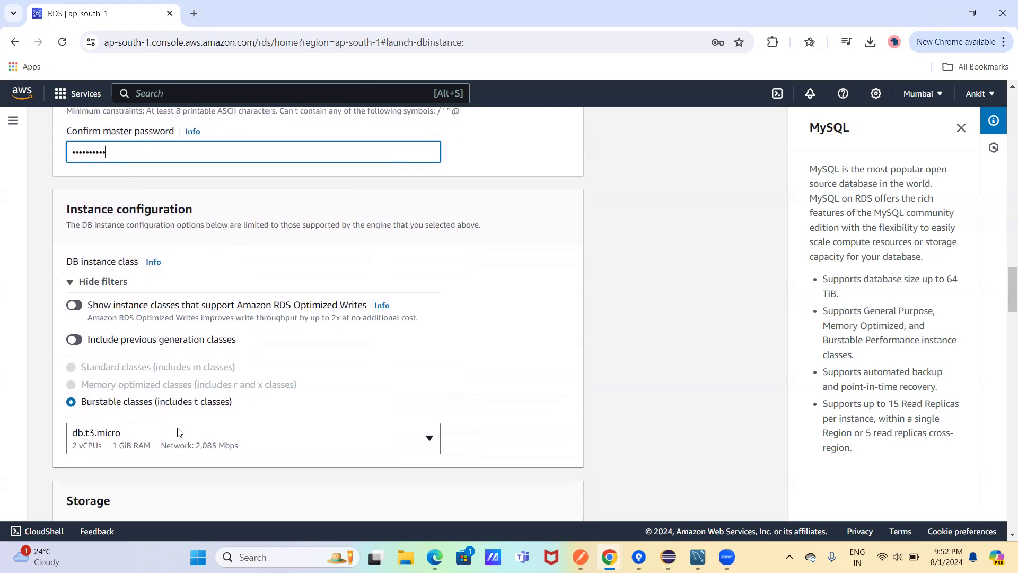
pyautogui.scroll(-2, 179, 430)
pyautogui.scroll(-2, 178, 430)
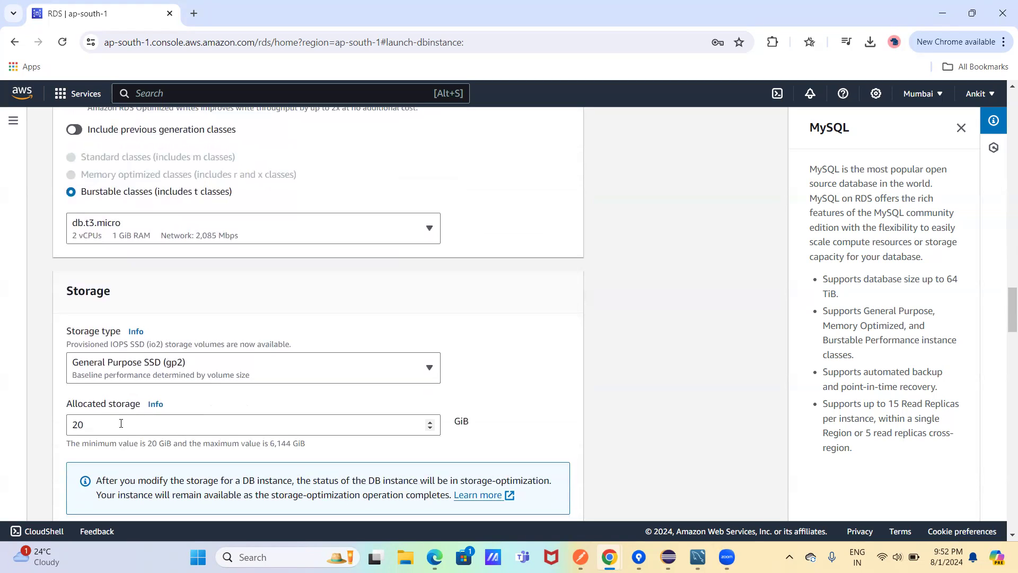
pyautogui.scroll(-1, 122, 423)
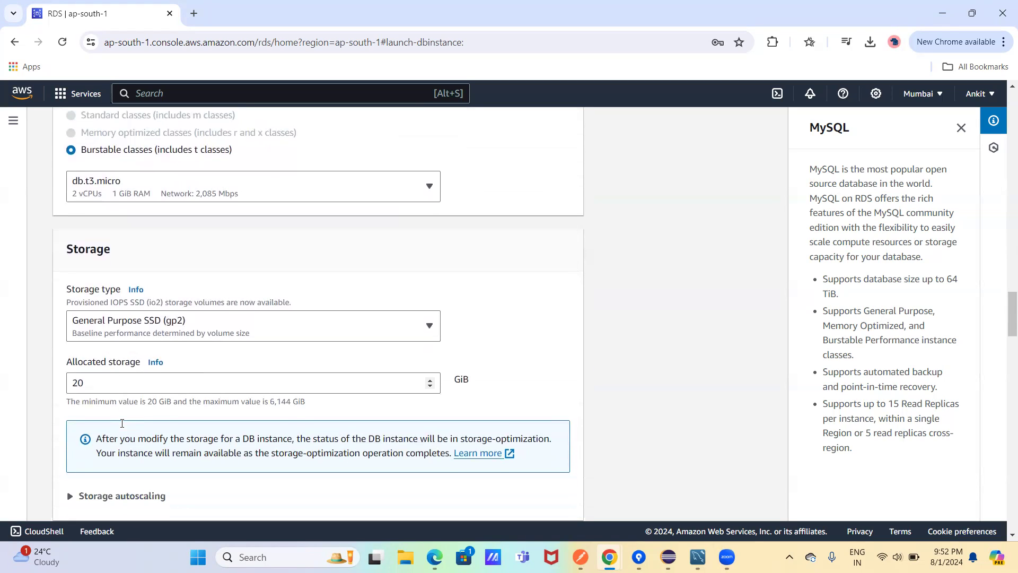
pyautogui.scroll(-2, 123, 428)
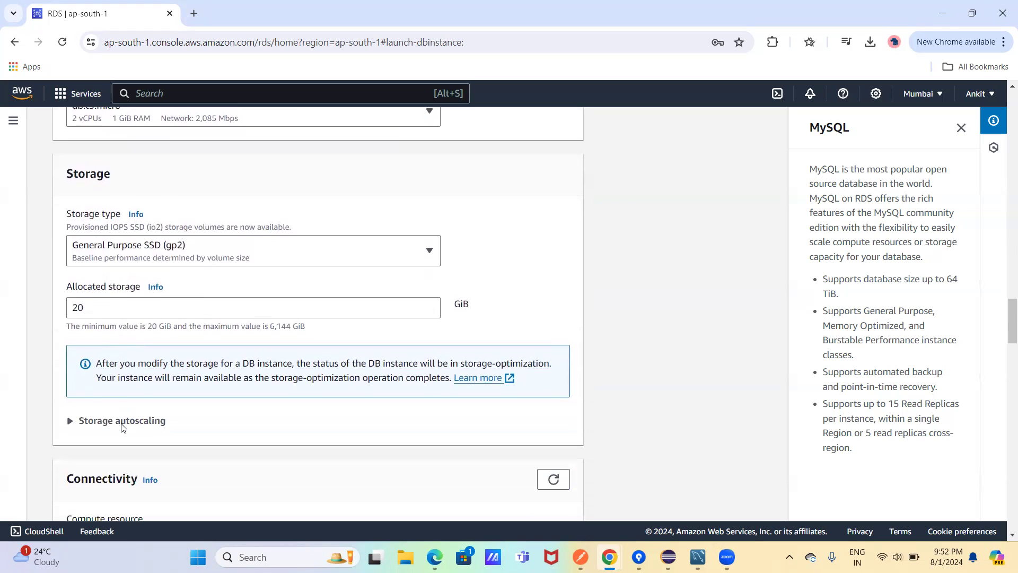
pyautogui.scroll(-4, 122, 427)
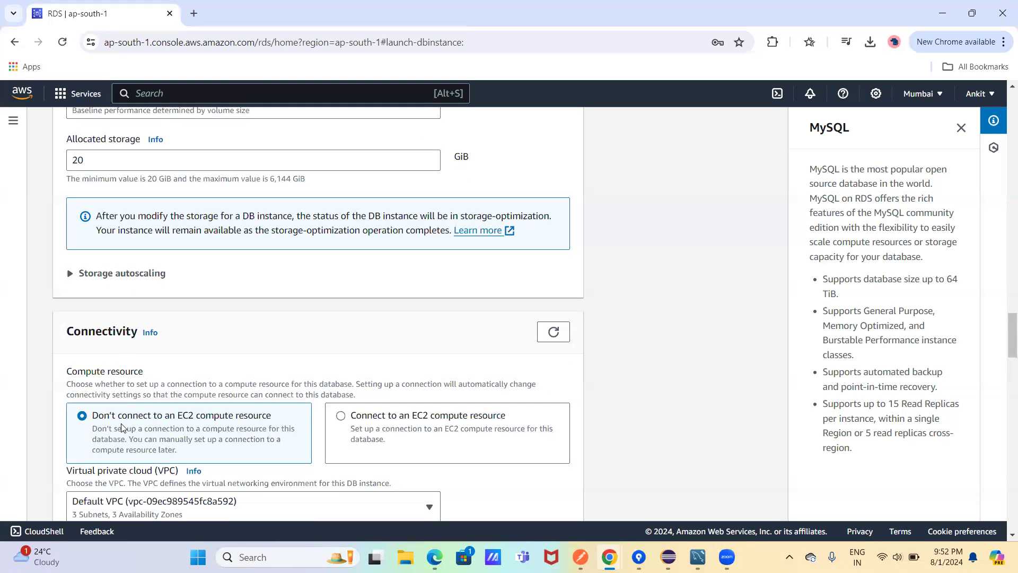
pyautogui.scroll(-7, 122, 427)
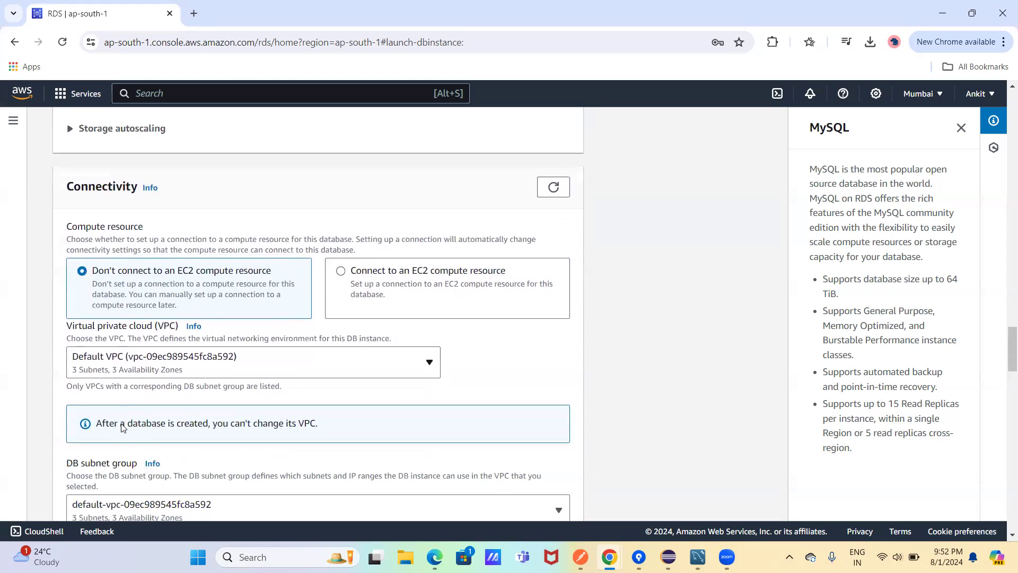
pyautogui.scroll(-2, 122, 428)
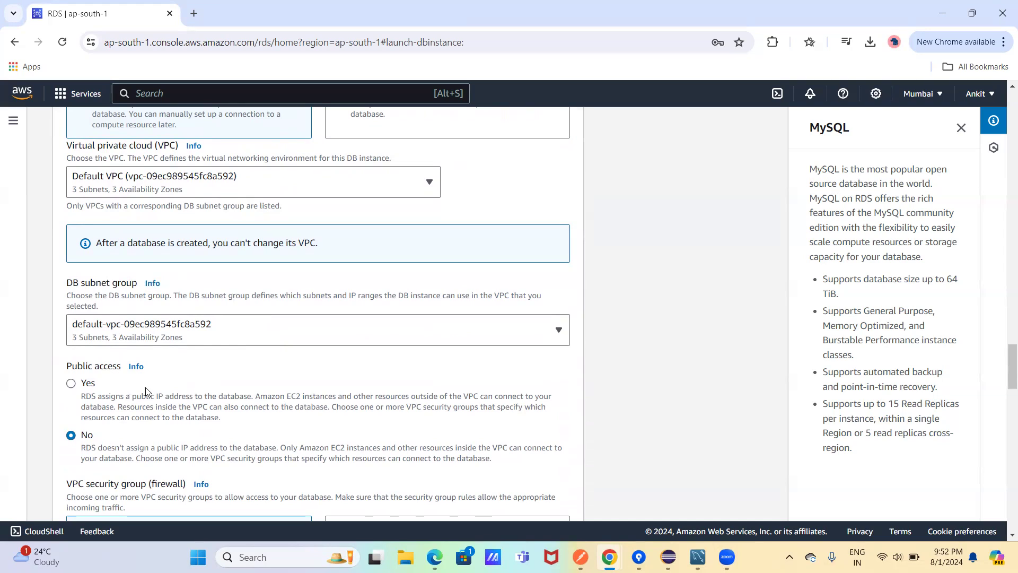
pyautogui.click(71, 383)
pyautogui.scroll(-2, 226, 371)
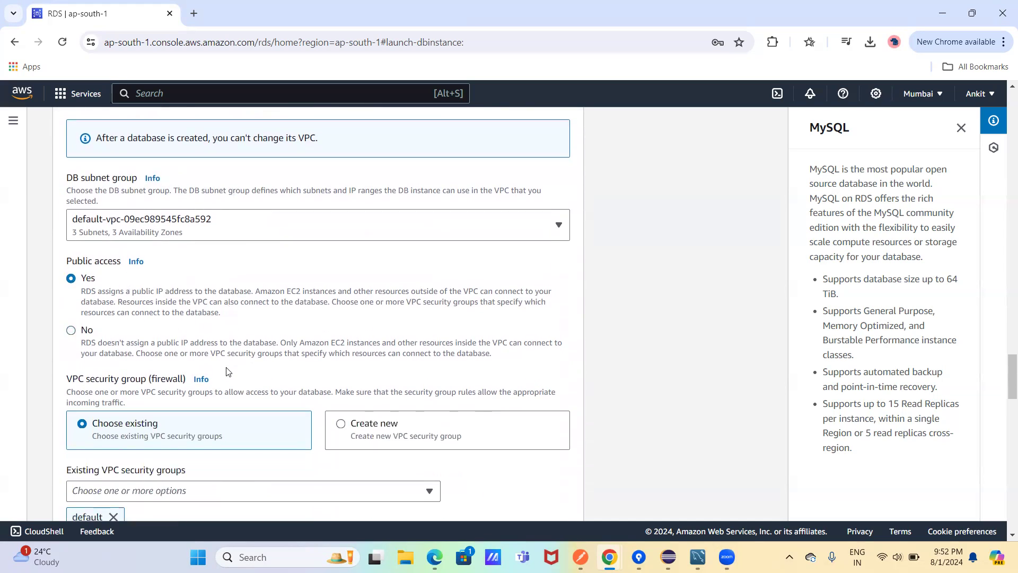
pyautogui.scroll(-1, 226, 371)
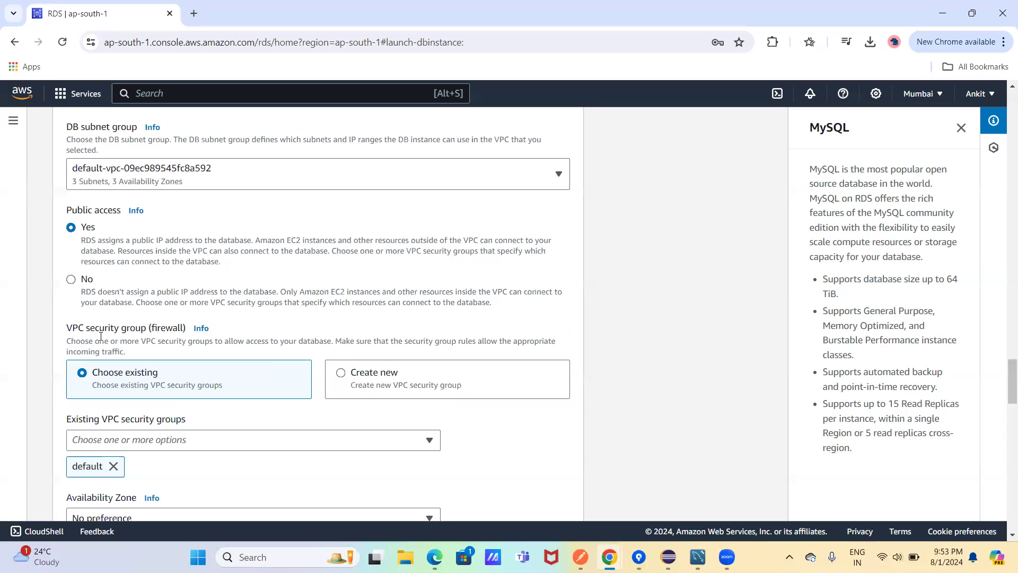
pyautogui.scroll(-1, 100, 337)
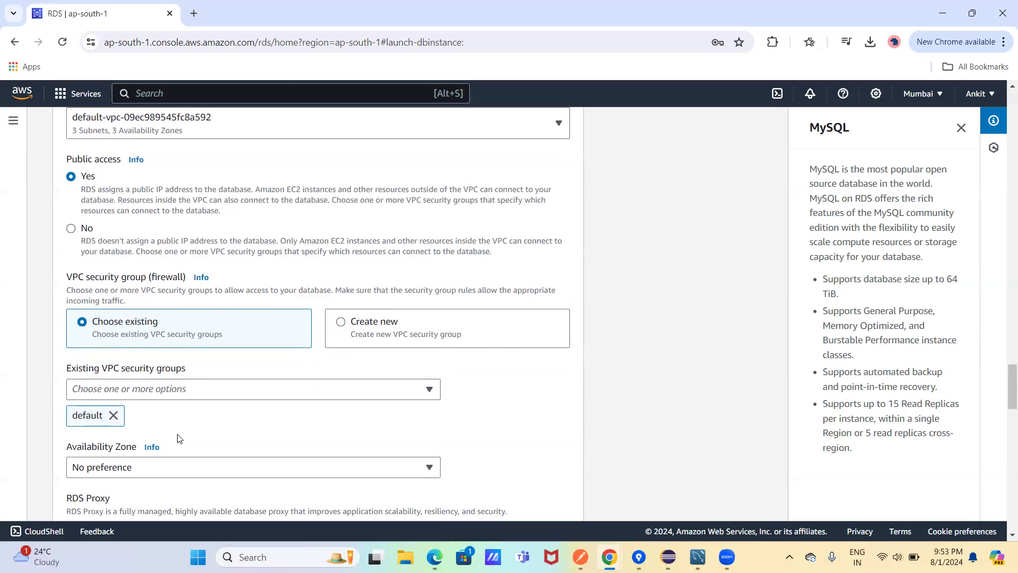
pyautogui.scroll(-1, 178, 438)
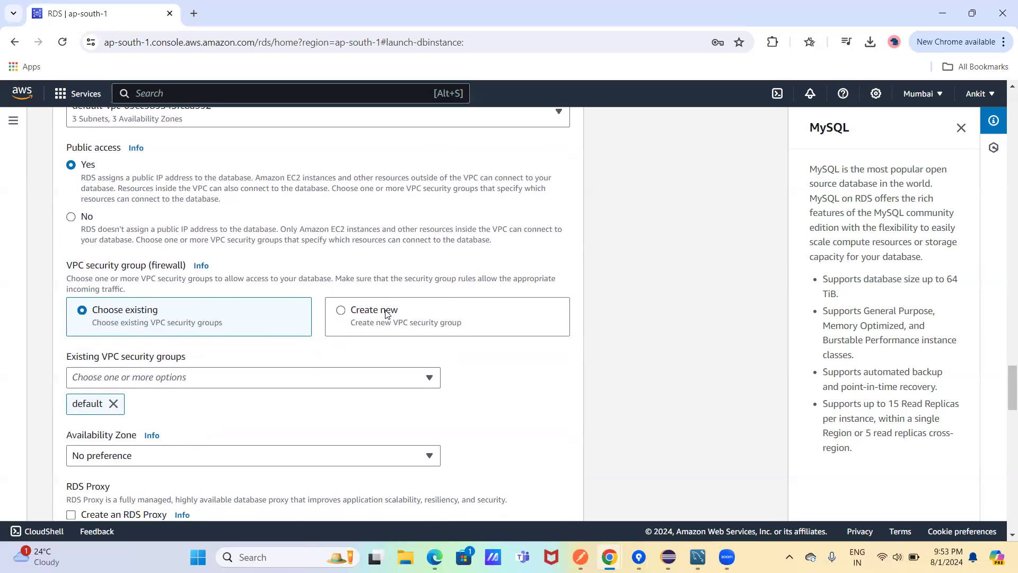
pyautogui.scroll(-1, 281, 357)
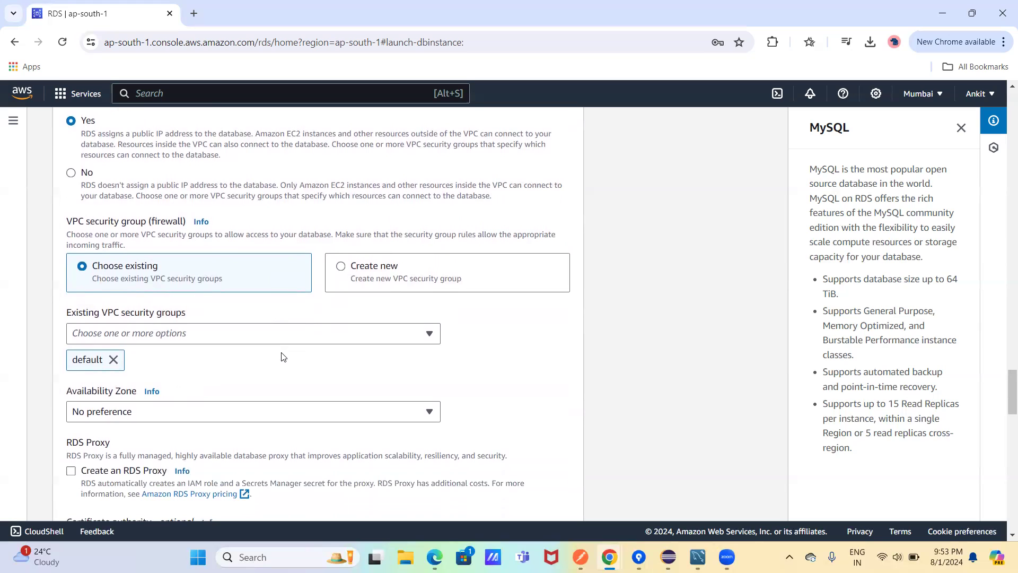
pyautogui.scroll(-1, 282, 357)
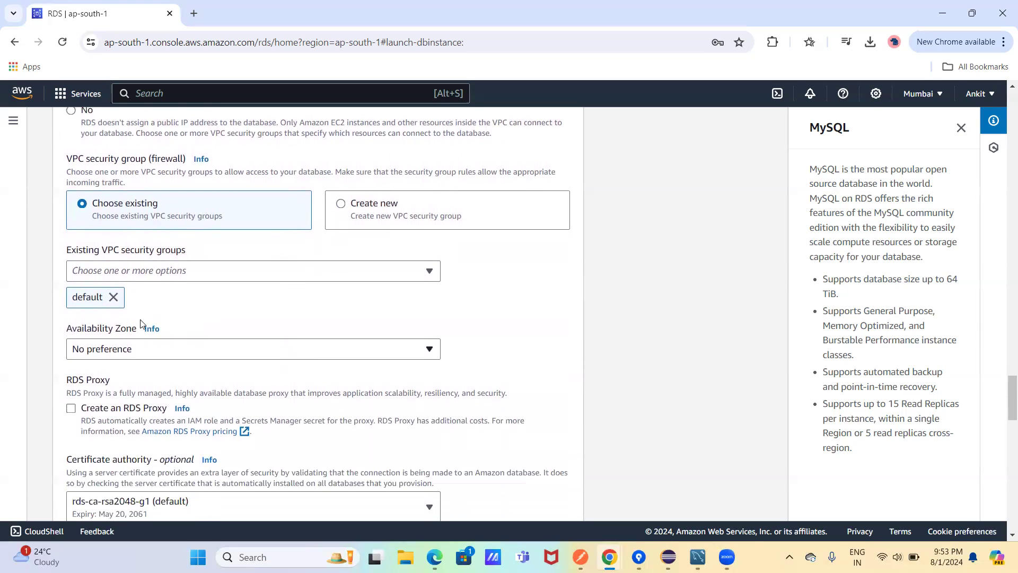
pyautogui.scroll(-3, 231, 377)
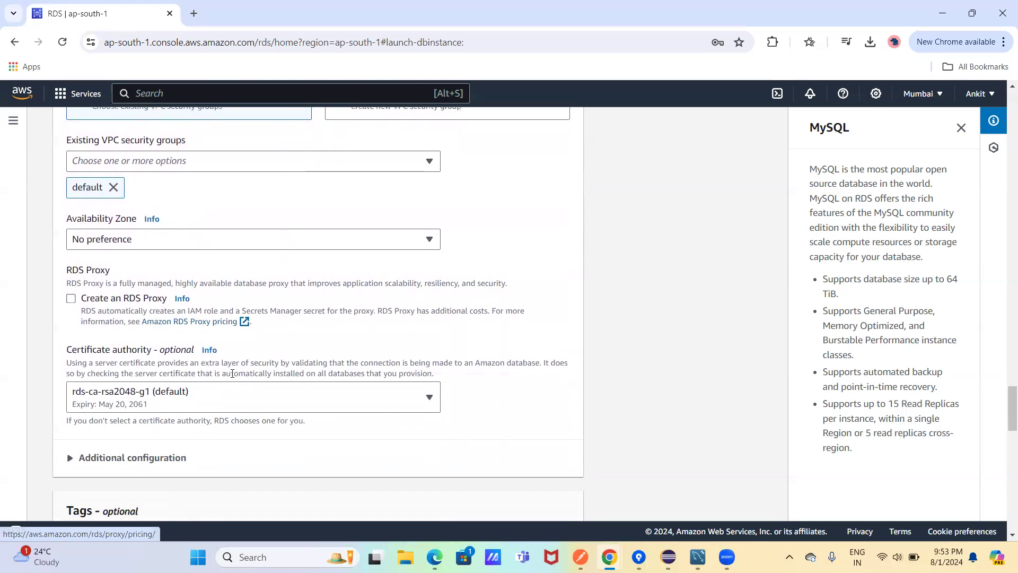
pyautogui.scroll(-1, 231, 378)
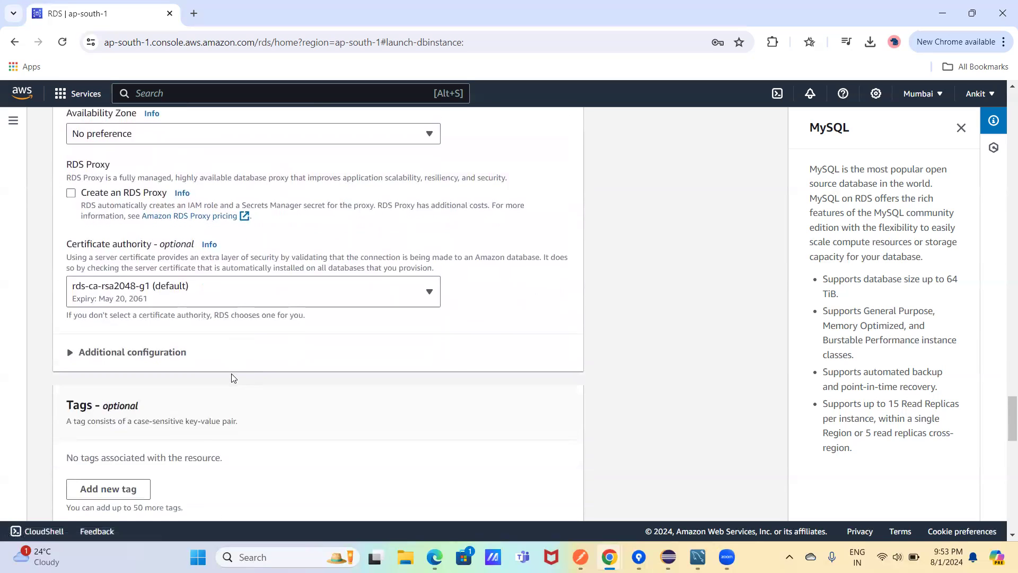
# - Expand Additional configuration to reveal the database port 3306
pyautogui.click(70, 353)
pyautogui.scroll(-1, 270, 354)
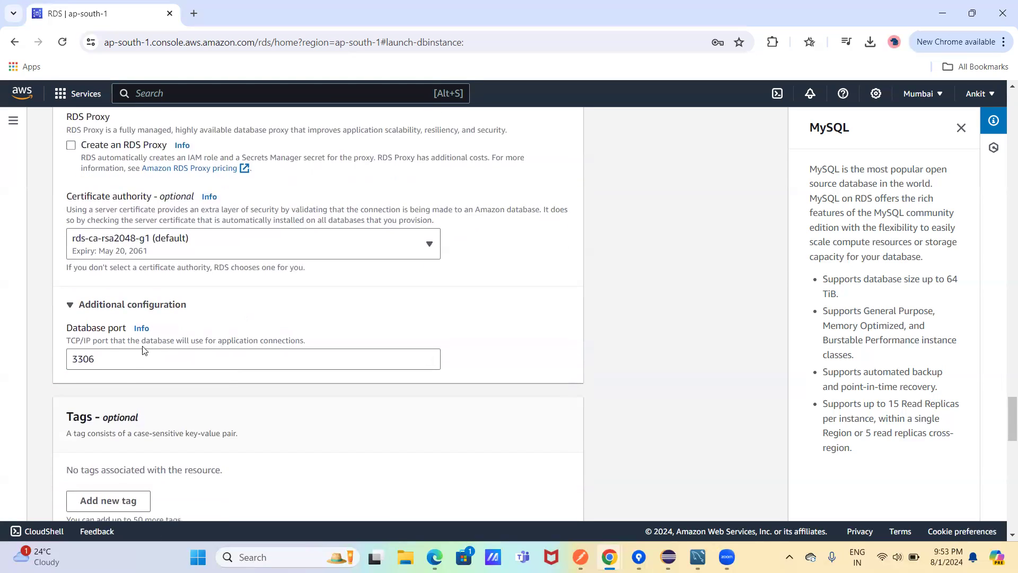
pyautogui.scroll(-3, 109, 361)
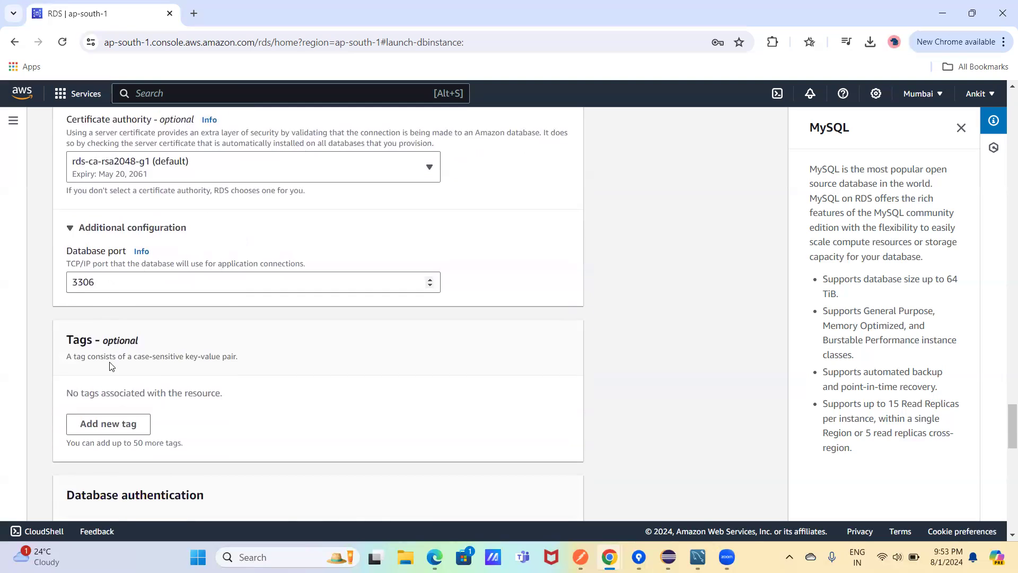
pyautogui.scroll(-5, 111, 365)
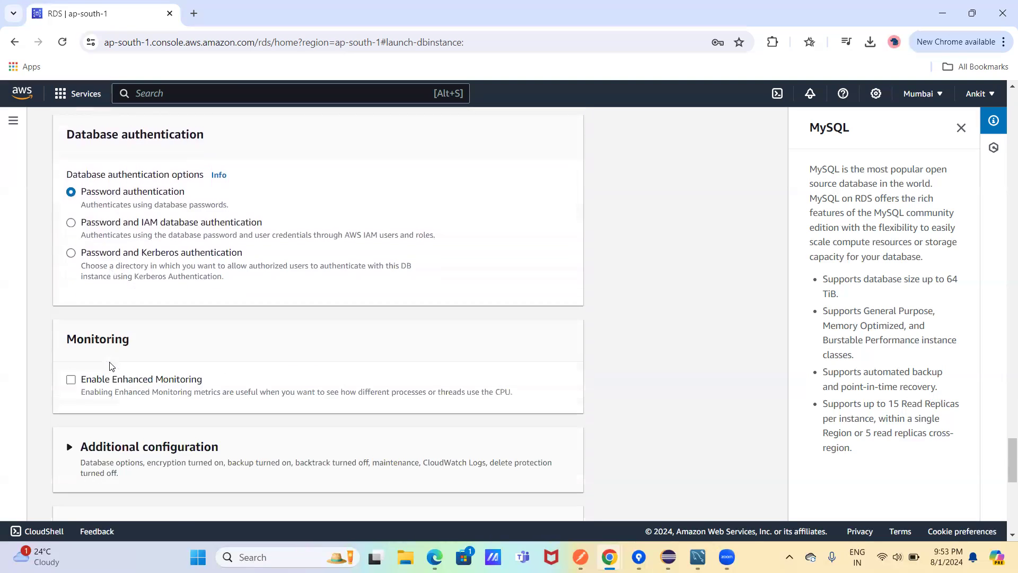
pyautogui.scroll(-1, 111, 365)
# - Expand the database options to reach Initial database name, then bring Eclipse forward
pyautogui.click(70, 348)
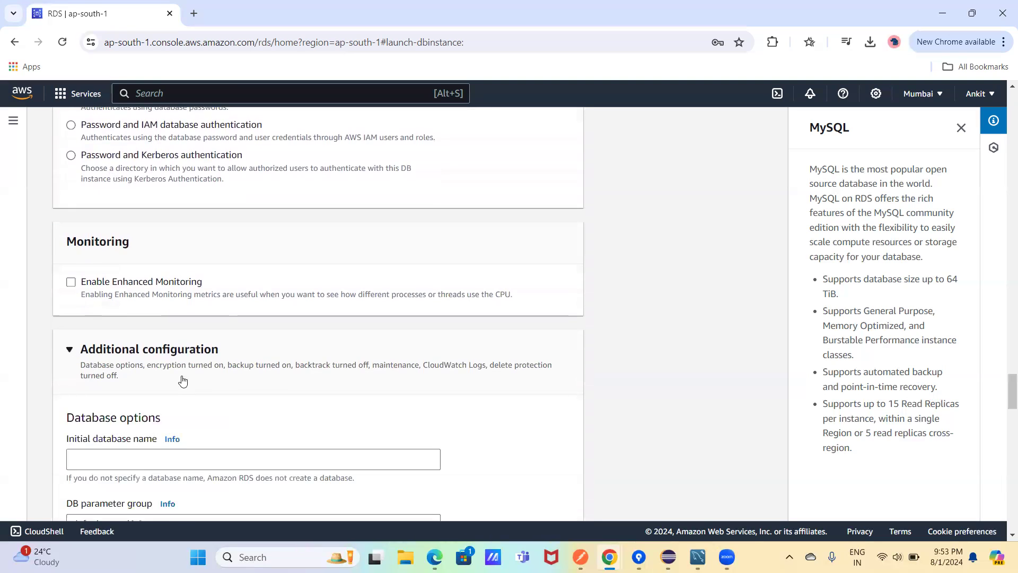
pyautogui.scroll(-2, 222, 392)
pyautogui.click(149, 349)
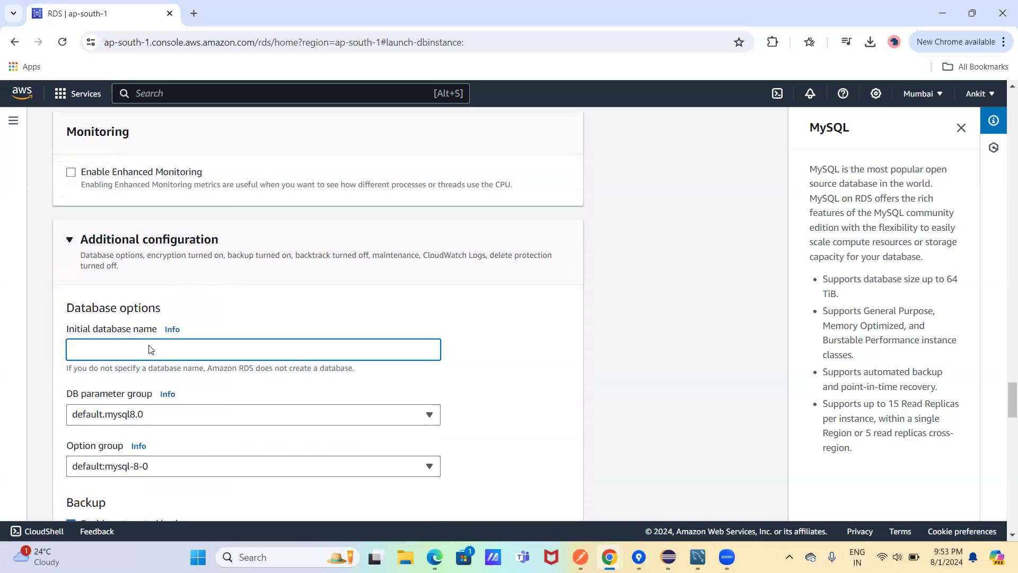
pyautogui.click(668, 557)
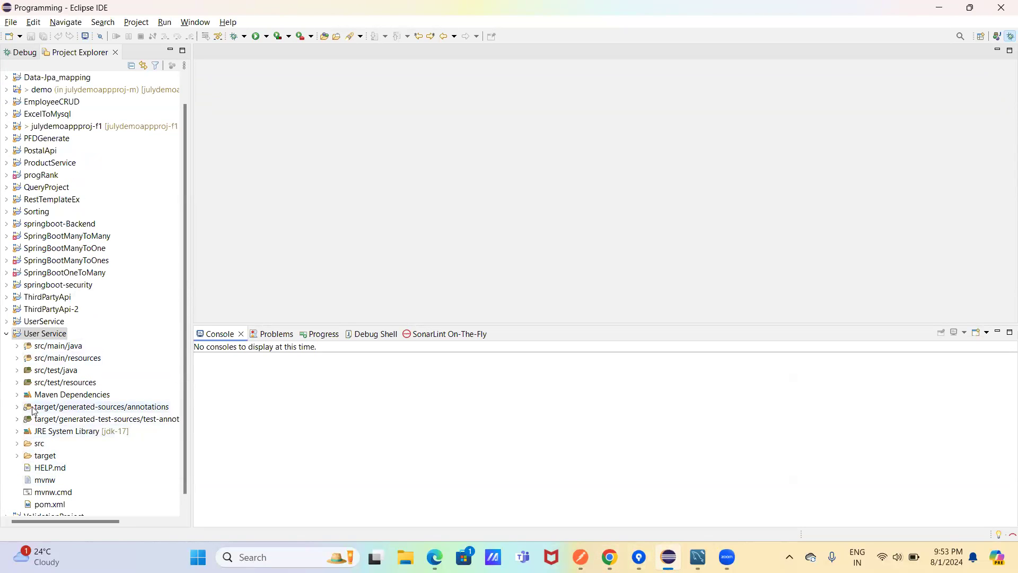
# - Open application.properties and check the customFinderMethod database in the datasource URL, then minimize Eclipse
pyautogui.click(18, 358)
pyautogui.click(87, 395)
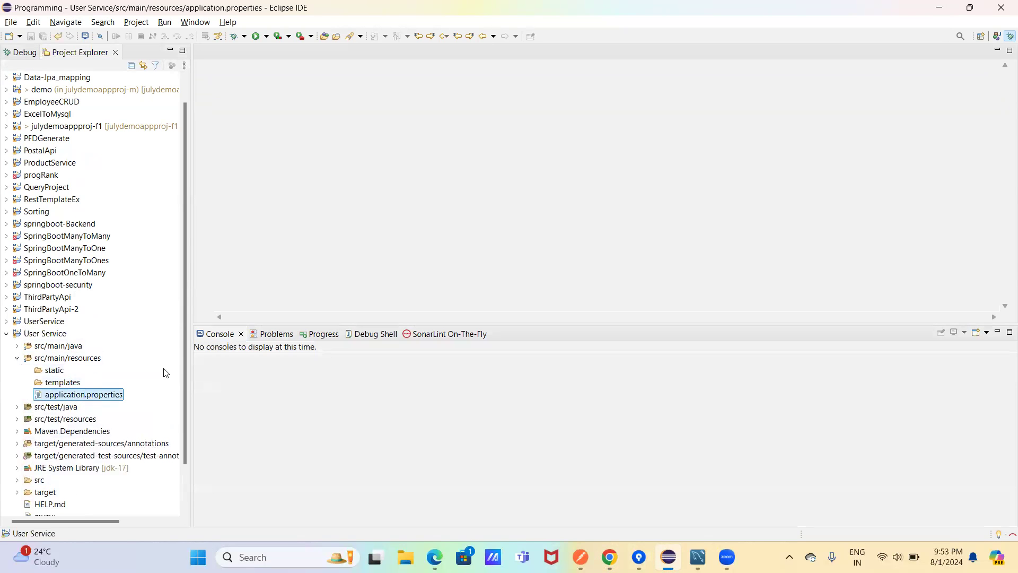
pyautogui.moveTo(486, 200); pyautogui.dragTo(244, 63)
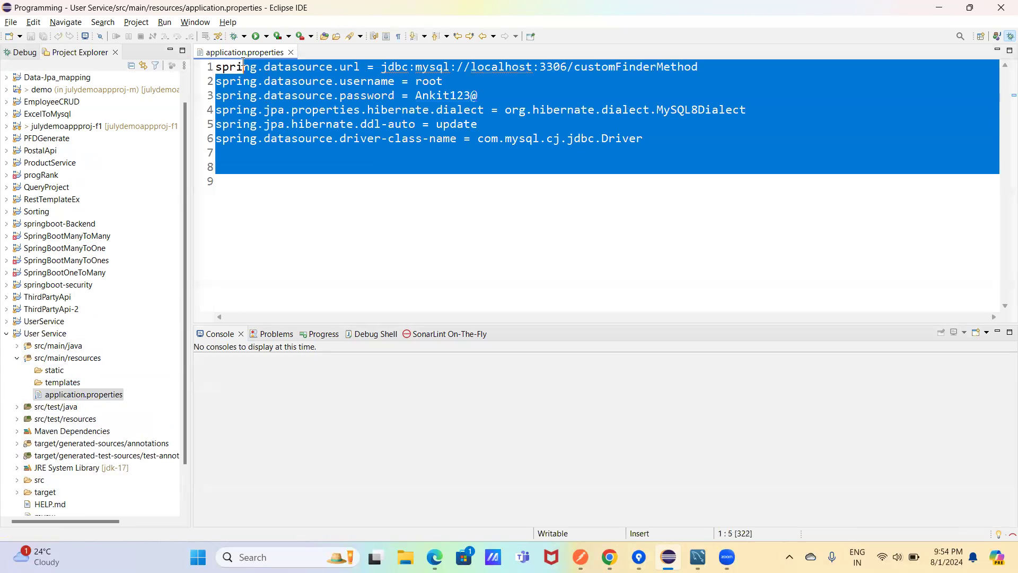
pyautogui.click(450, 109)
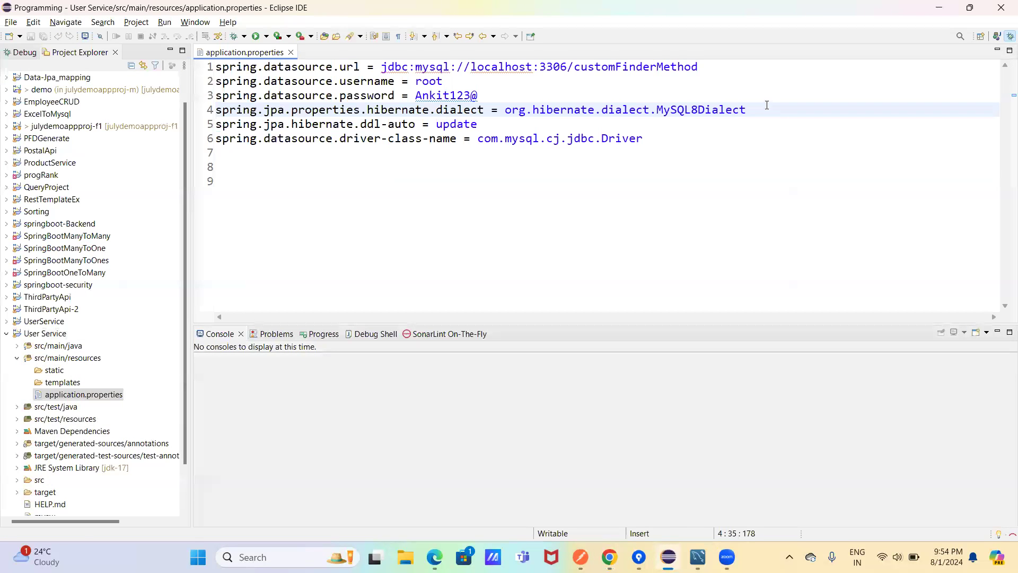
pyautogui.moveTo(381, 67); pyautogui.dragTo(718, 67)
pyautogui.click(718, 67)
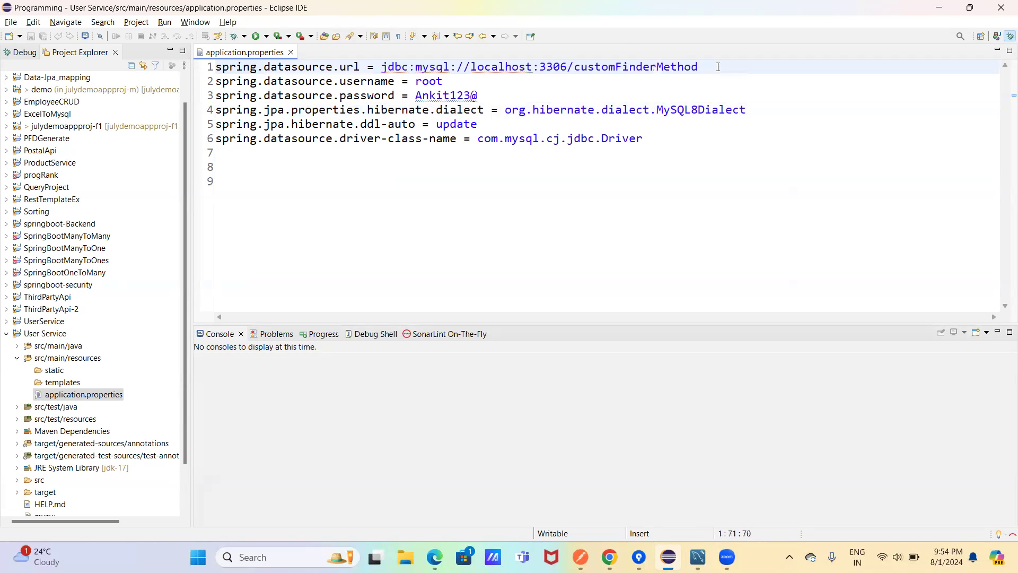
pyautogui.moveTo(698, 67); pyautogui.dragTo(577, 68)
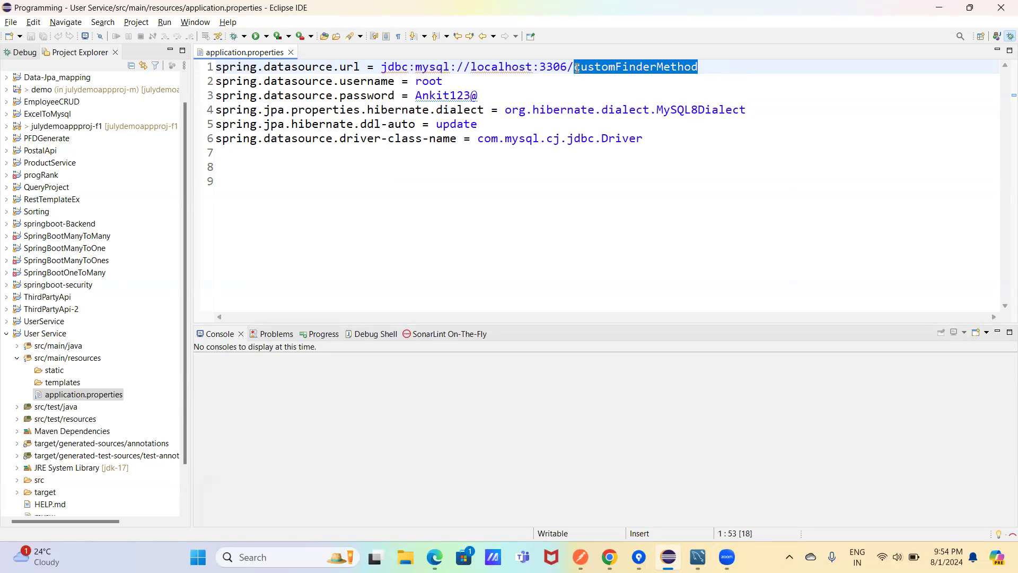
pyautogui.click(757, 137)
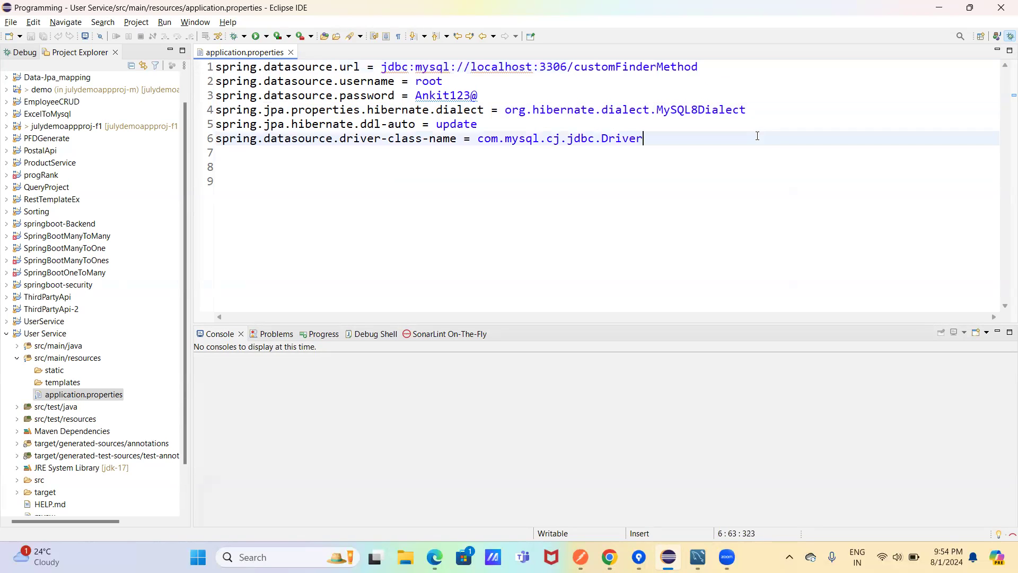
pyautogui.click(936, 8)
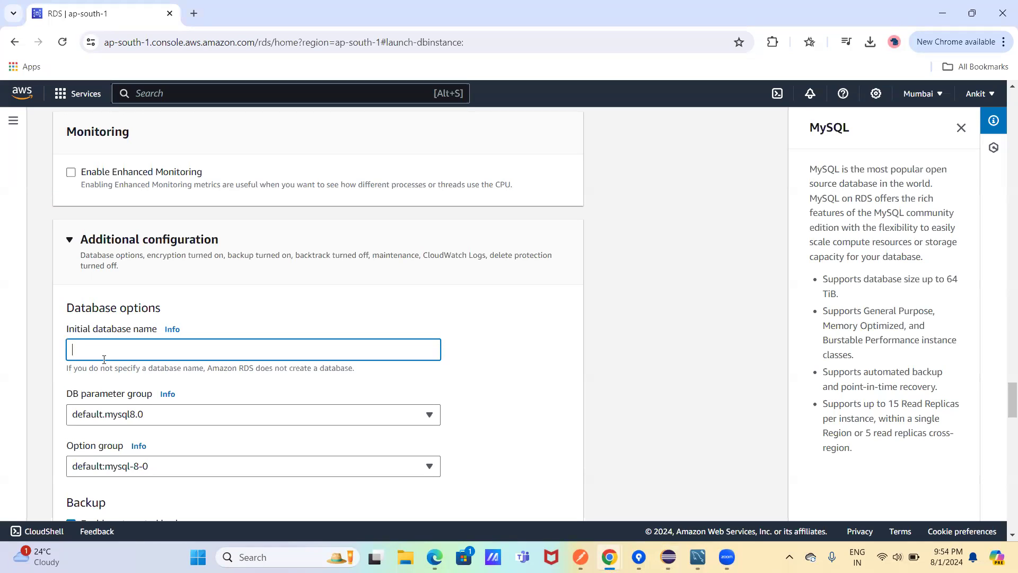
# - Enter SpringApp as the initial database name and scroll through Backup, Encryption and Maintenance
pyautogui.write('SpringApp')
pyautogui.scroll(-2, 349, 341)
pyautogui.scroll(-2, 177, 383)
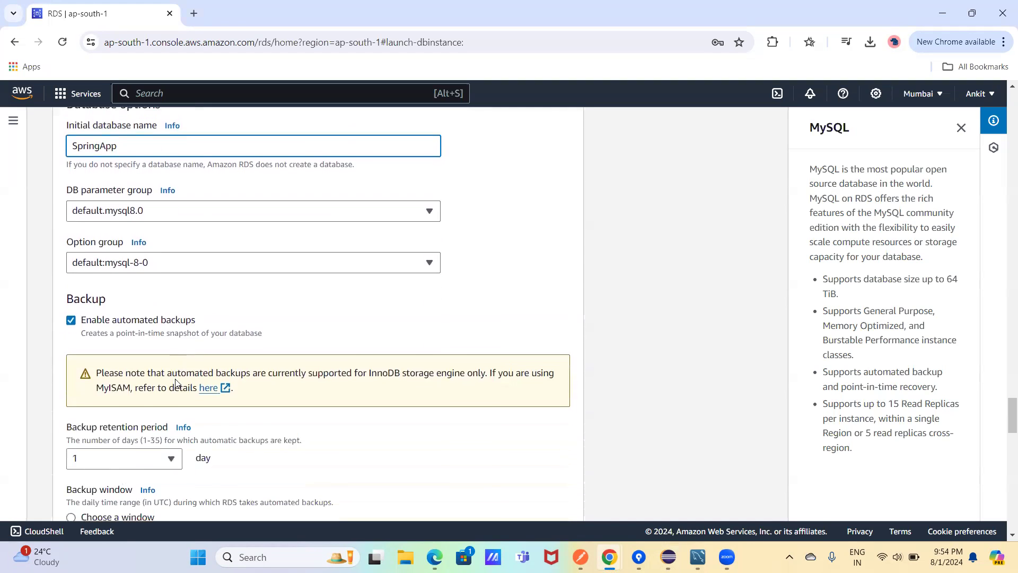
pyautogui.scroll(-2, 185, 403)
pyautogui.scroll(-5, 191, 435)
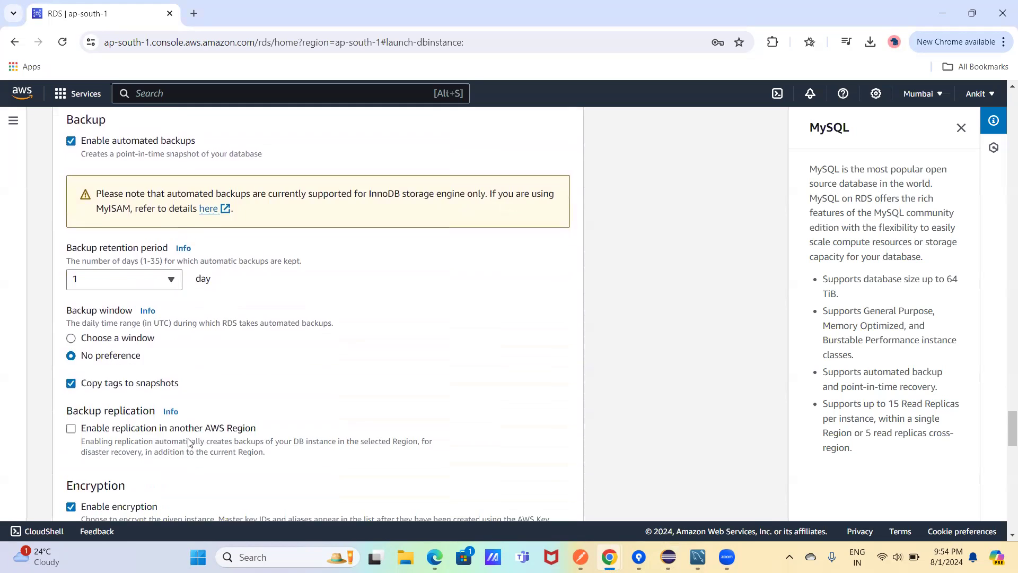
pyautogui.scroll(-3, 189, 442)
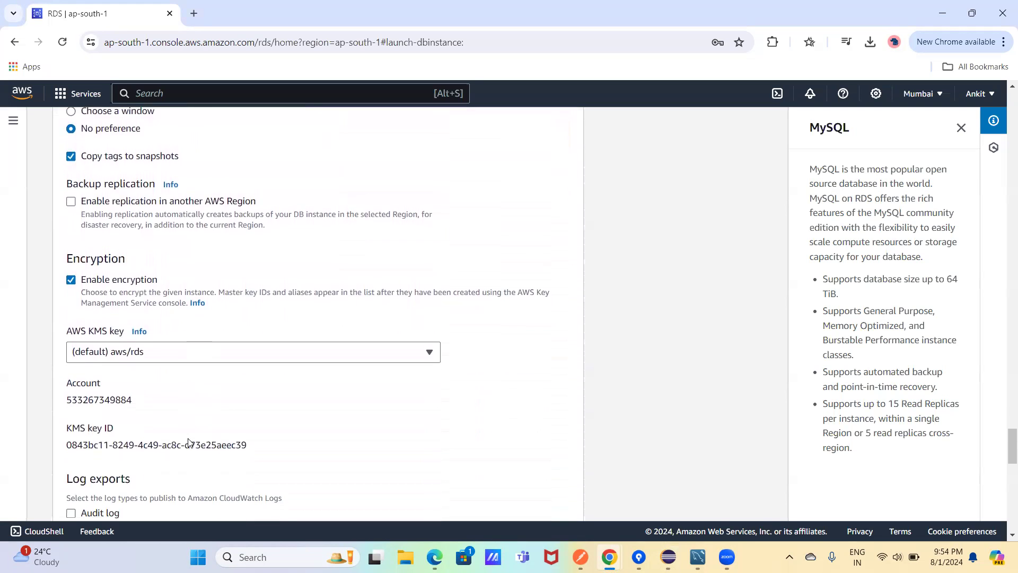
pyautogui.scroll(-2, 189, 439)
pyautogui.scroll(-4, 188, 439)
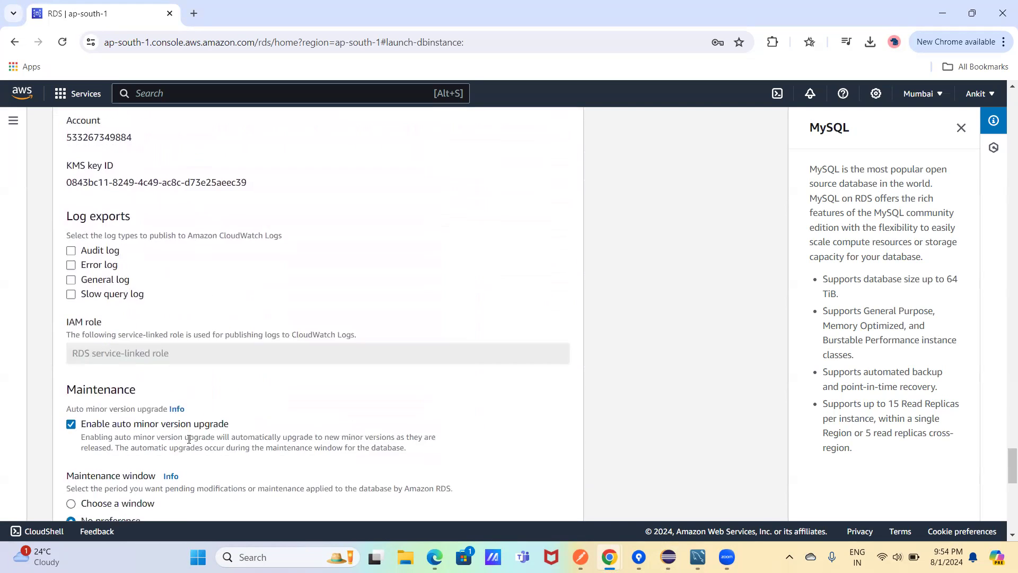
pyautogui.scroll(-4, 190, 442)
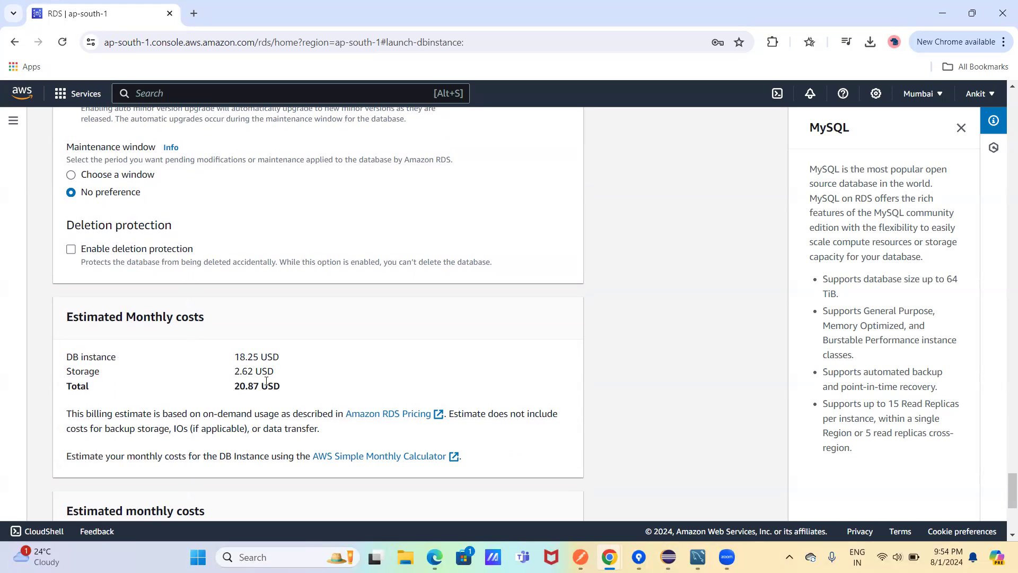
# - Review the 20.87 USD monthly estimate: 18.25 USD instance plus 2.62 USD storage
pyautogui.scroll(-2, 267, 380)
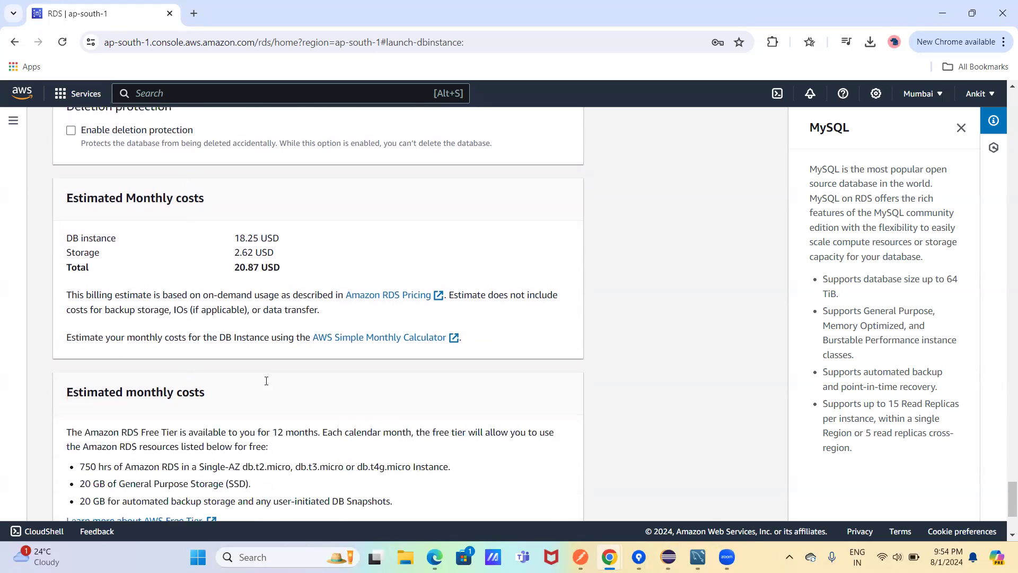
pyautogui.scroll(-1, 267, 386)
pyautogui.moveTo(66, 391); pyautogui.dragTo(320, 396)
pyautogui.click(320, 396)
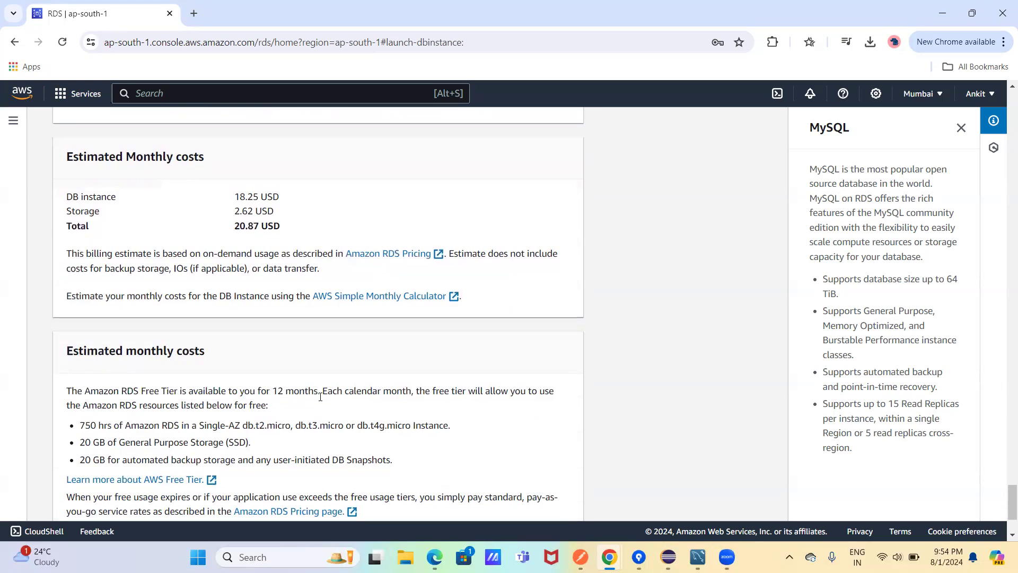
pyautogui.tripleClick(236, 228)
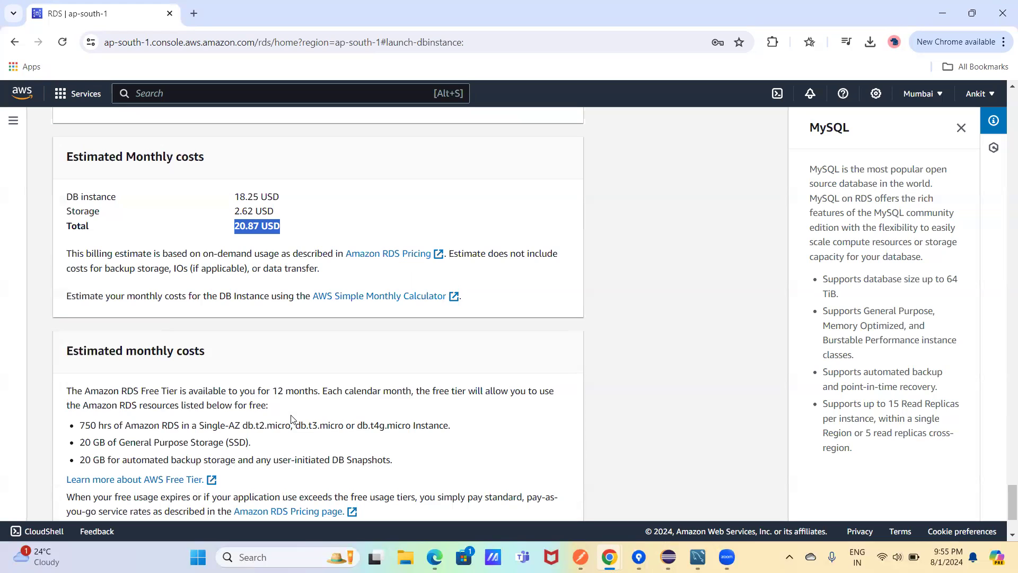
pyautogui.scroll(-3, 292, 419)
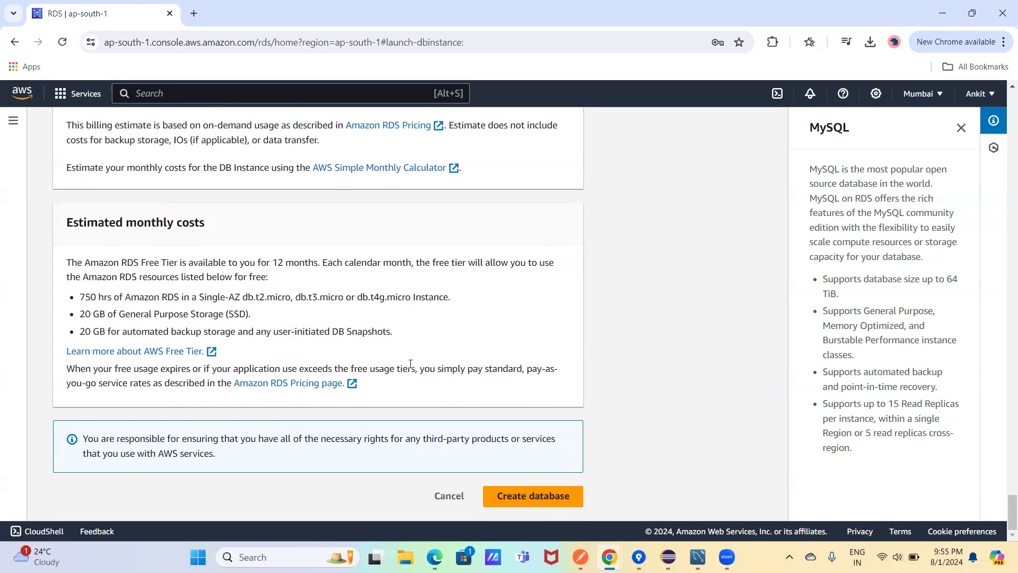
# - Submit creation of database-1, decline saving the password, and dismiss the suggested add-ons
pyautogui.click(516, 505)
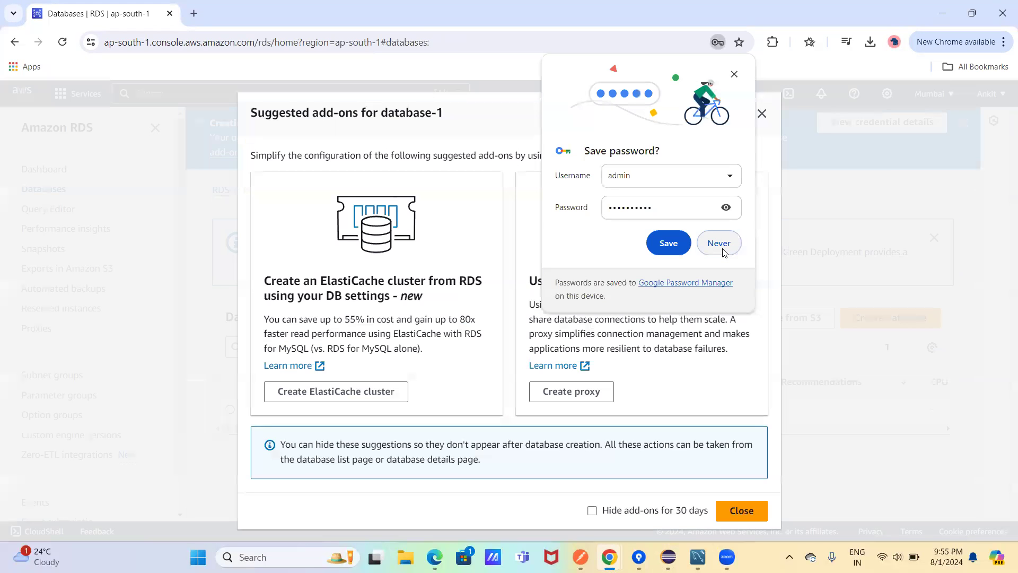
pyautogui.click(724, 253)
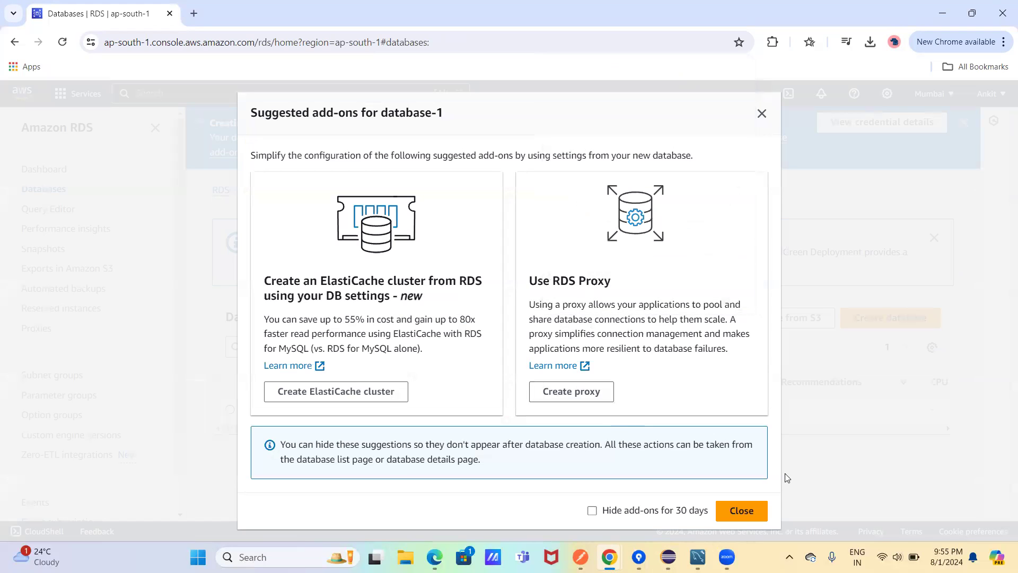
pyautogui.click(743, 511)
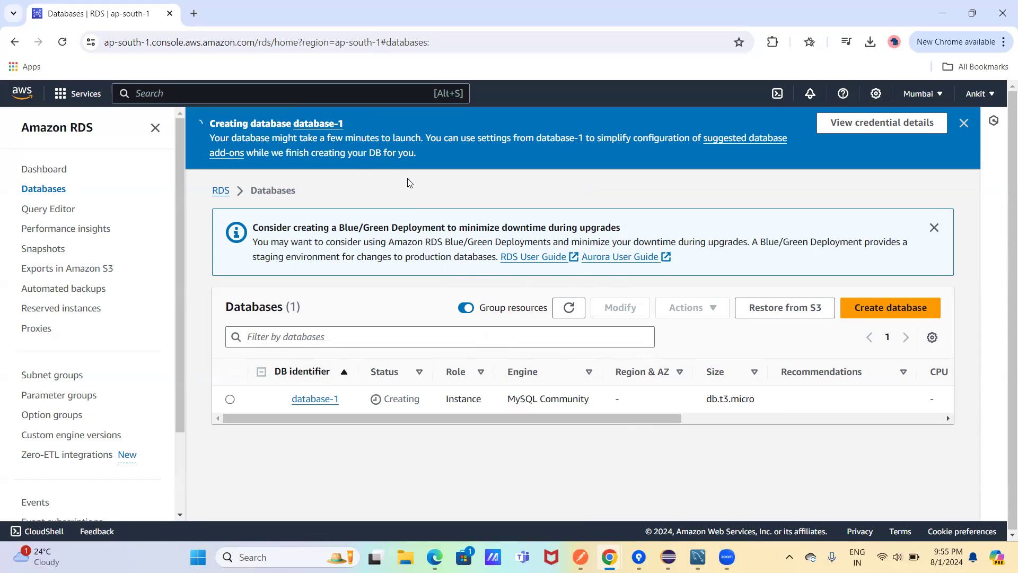
# - View database-1's connection credentials, select the master password, then close the details dialog
pyautogui.click(852, 125)
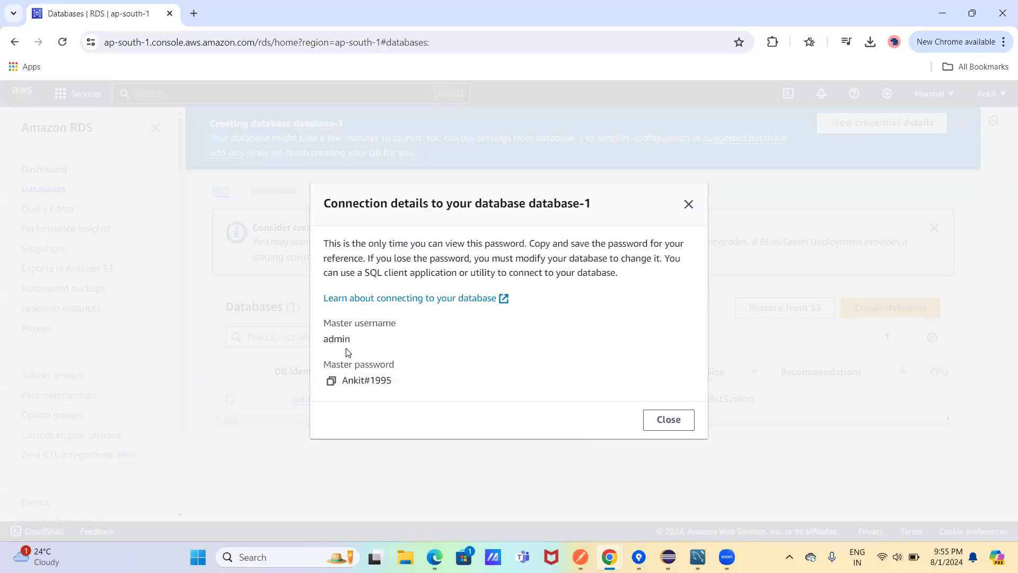
pyautogui.doubleClick(339, 339)
pyautogui.moveTo(406, 382); pyautogui.dragTo(341, 386)
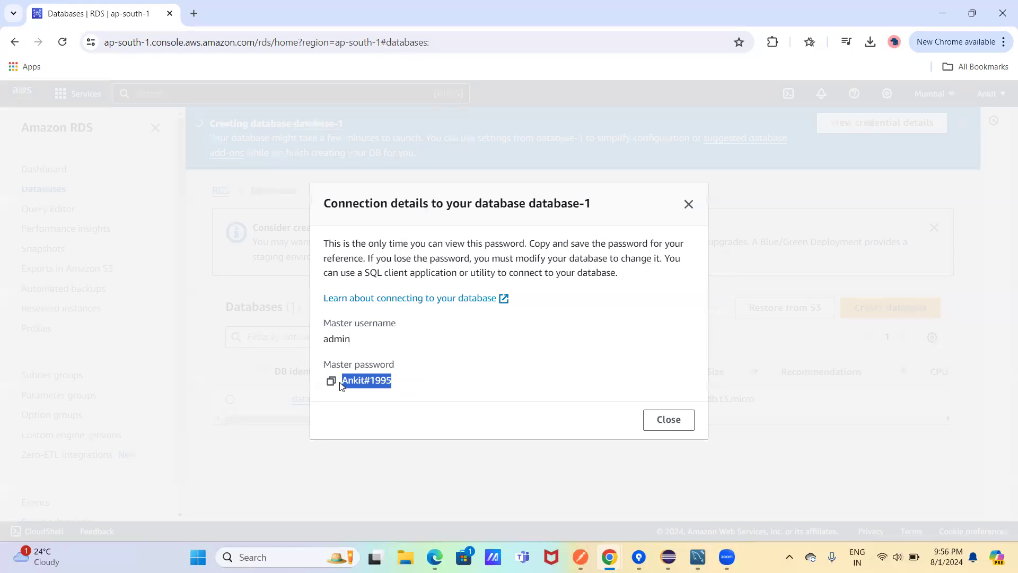
pyautogui.click(537, 336)
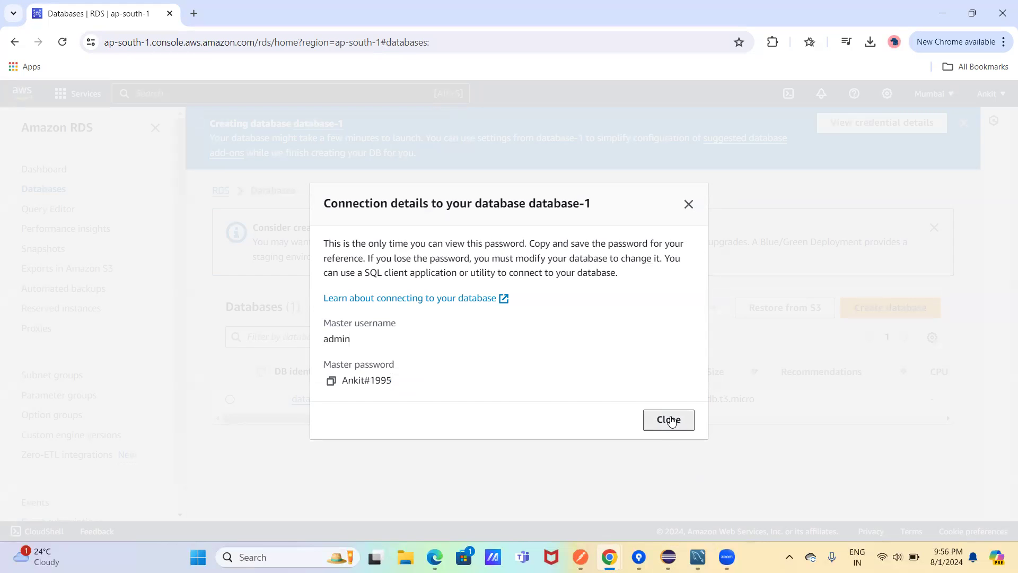
pyautogui.click(670, 420)
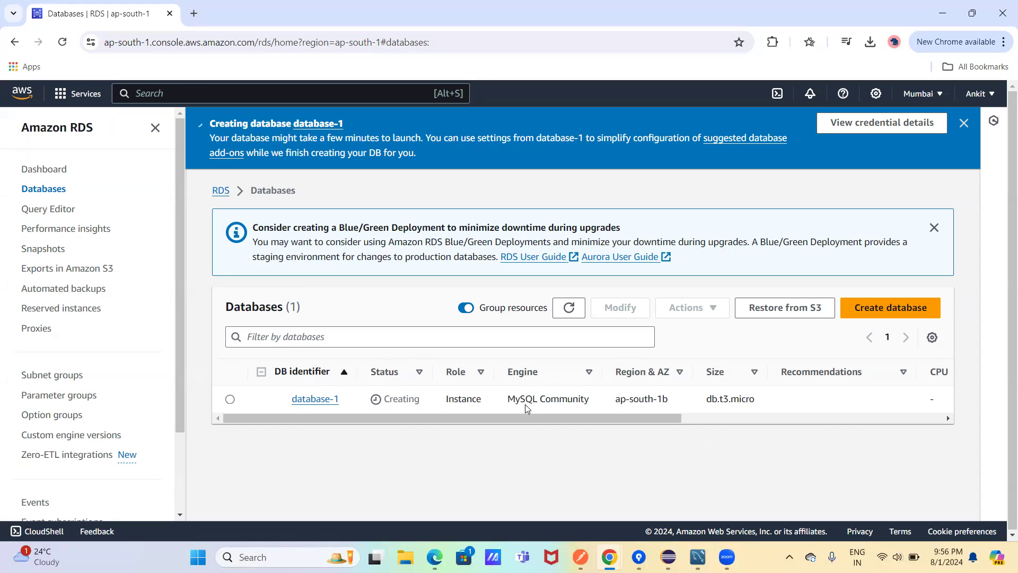
pyautogui.hscroll(6, 586, 399)
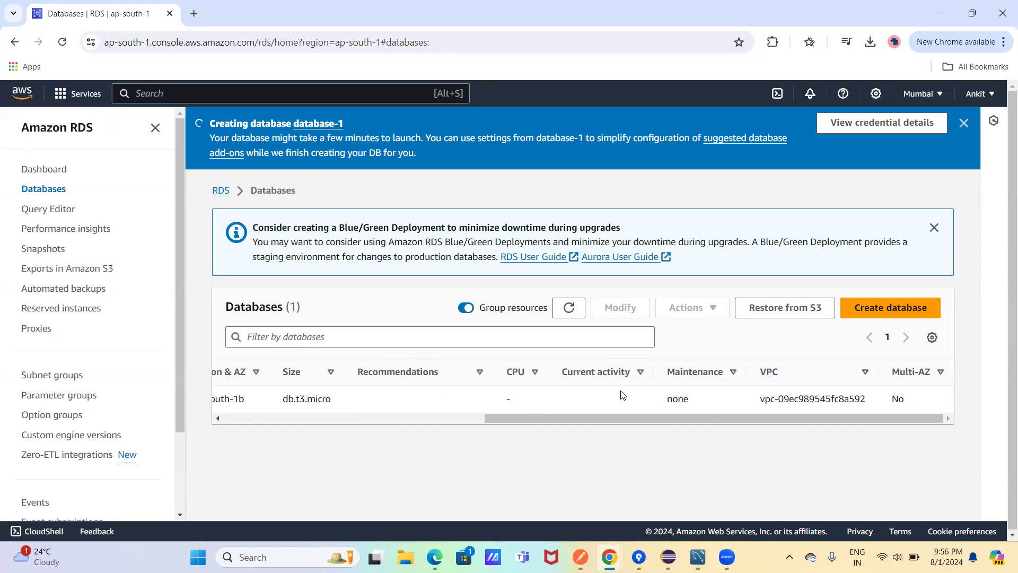
pyautogui.hscroll(-6, 623, 395)
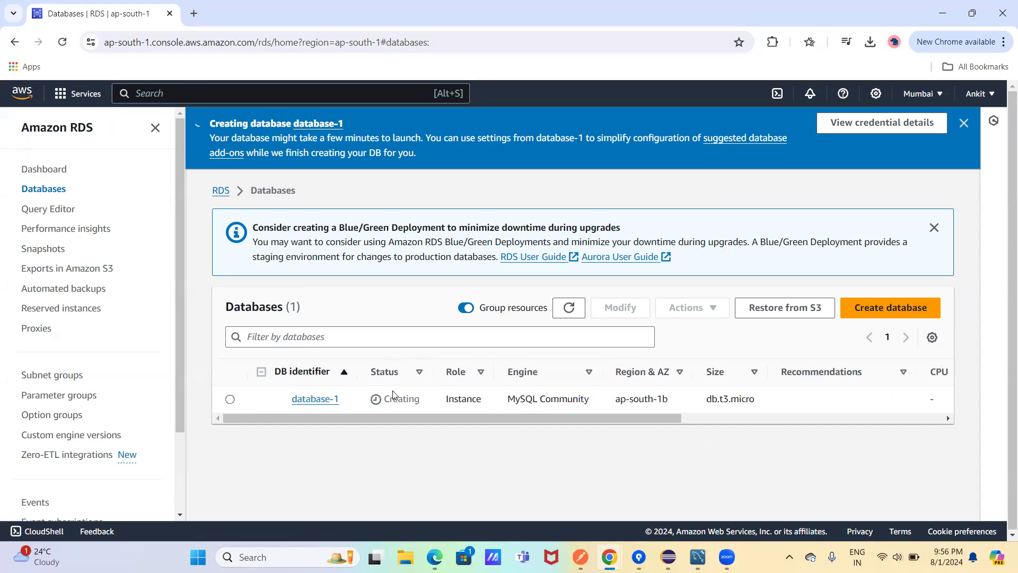
# - Review database-1's Connectivity & security details, where the endpoint is still blank, then return to MySQL Workbench
pyautogui.click(314, 399)
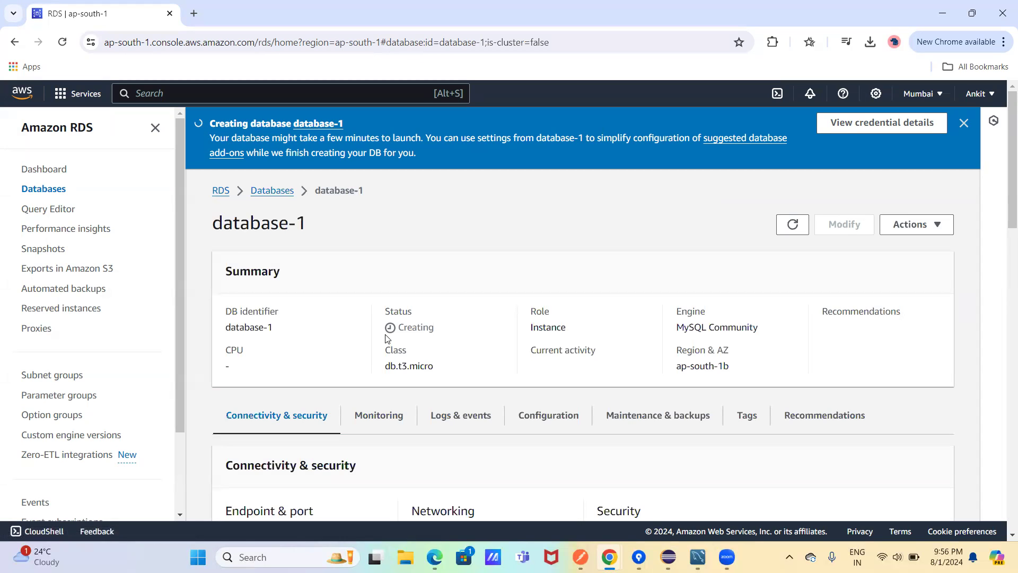
pyautogui.scroll(-4, 385, 338)
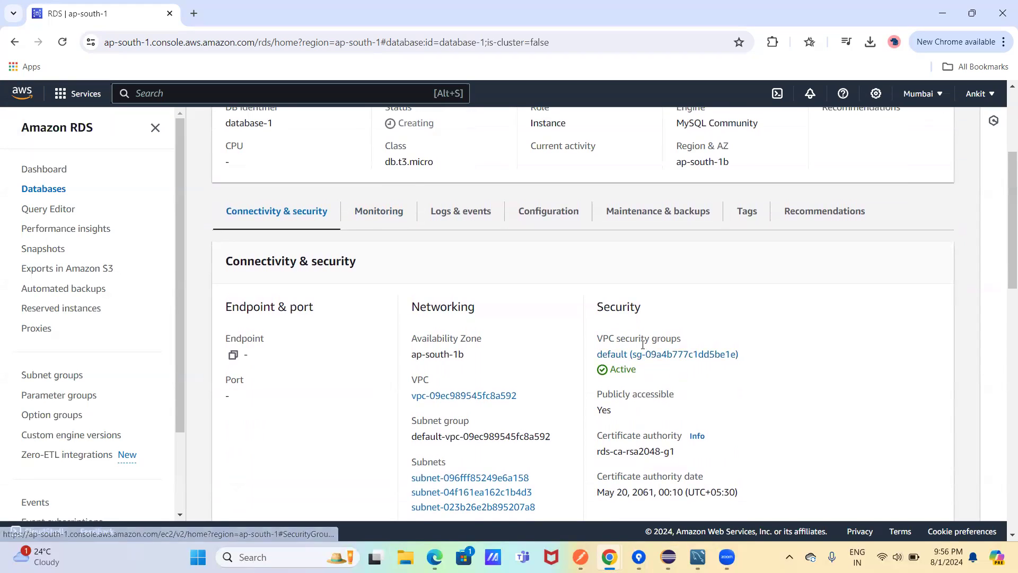
pyautogui.scroll(-1, 480, 333)
pyautogui.scroll(5, 480, 333)
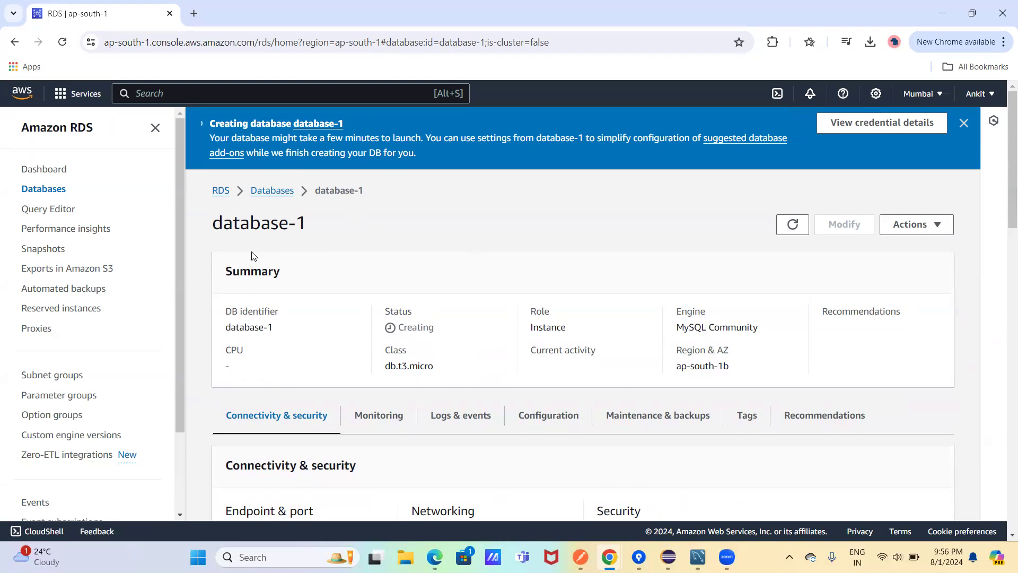
pyautogui.scroll(-2, 253, 256)
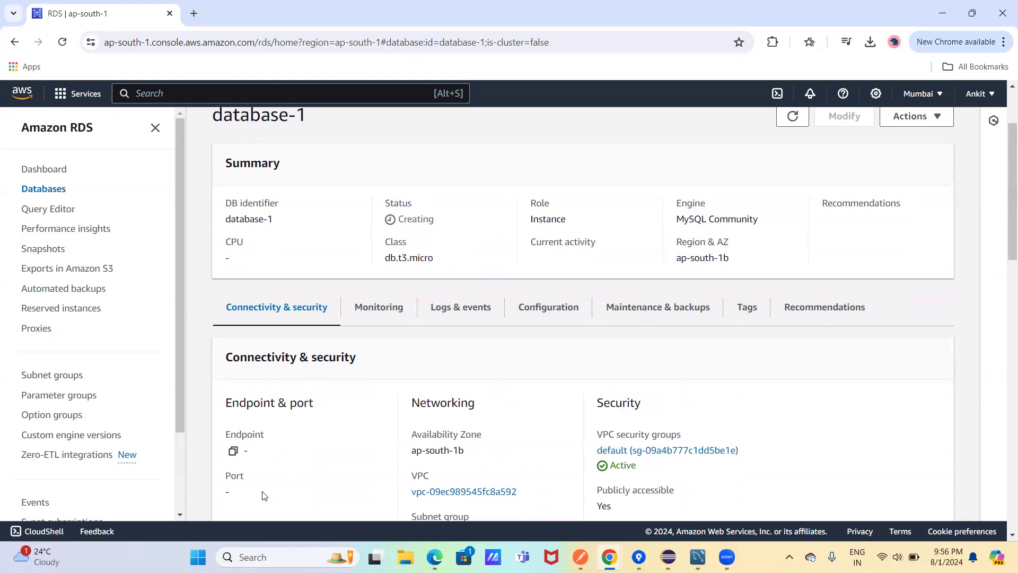
pyautogui.moveTo(698, 557)
pyautogui.click(690, 504)
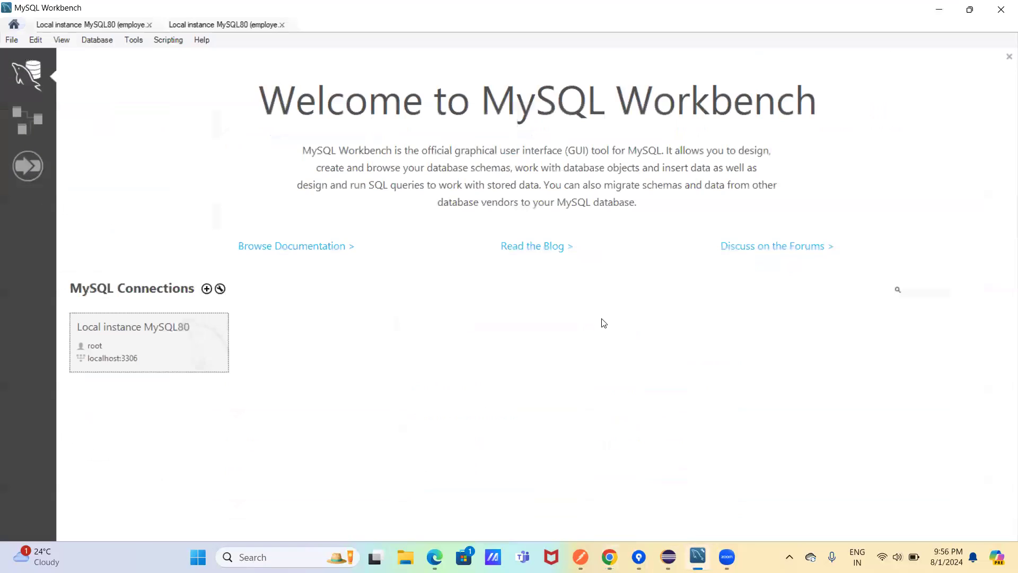
# - Add a '# localhost:3306' comment line at the bottom of application.properties
pyautogui.click(698, 557)
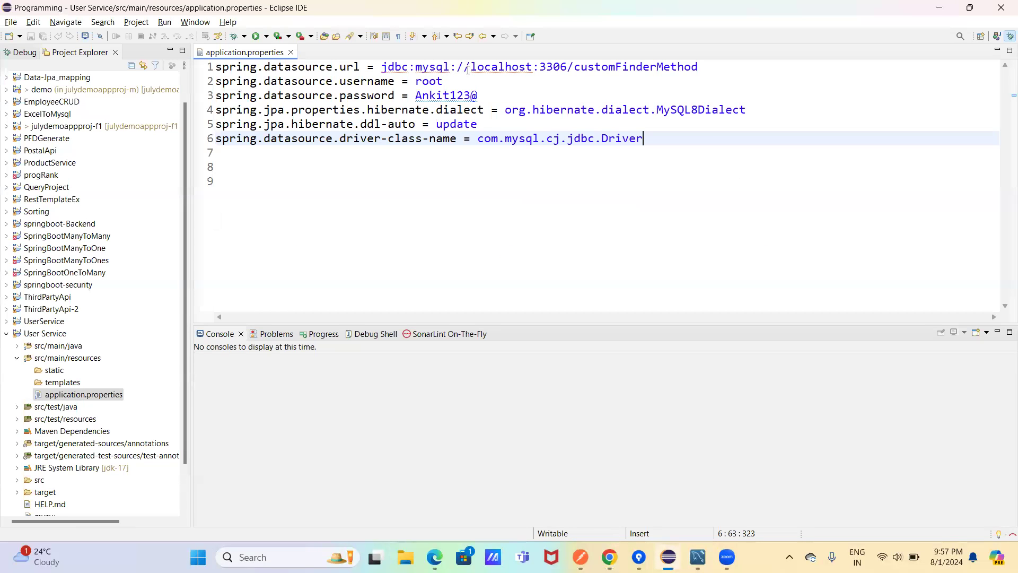
pyautogui.moveTo(470, 67); pyautogui.dragTo(568, 65)
pyautogui.hotkey('ctrl', 'c')
pyautogui.click(456, 217)
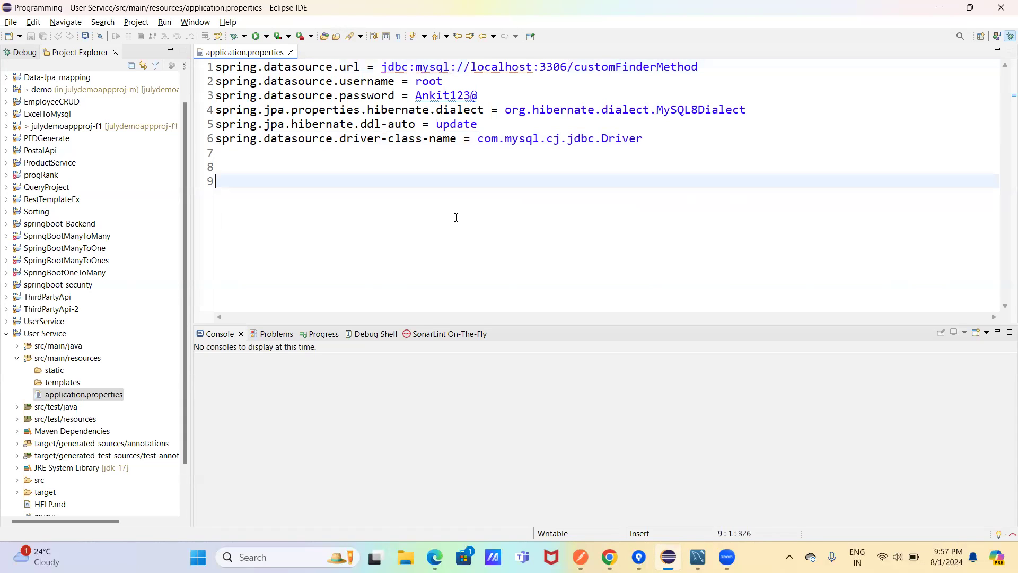
pyautogui.hotkey('ctrl', 'v')
pyautogui.press('Left')
pyautogui.press('Left')
pyautogui.press('Left')
pyautogui.press('Left')
pyautogui.press('Left')
pyautogui.press('Left')
pyautogui.press('Left')
pyautogui.press('Left')
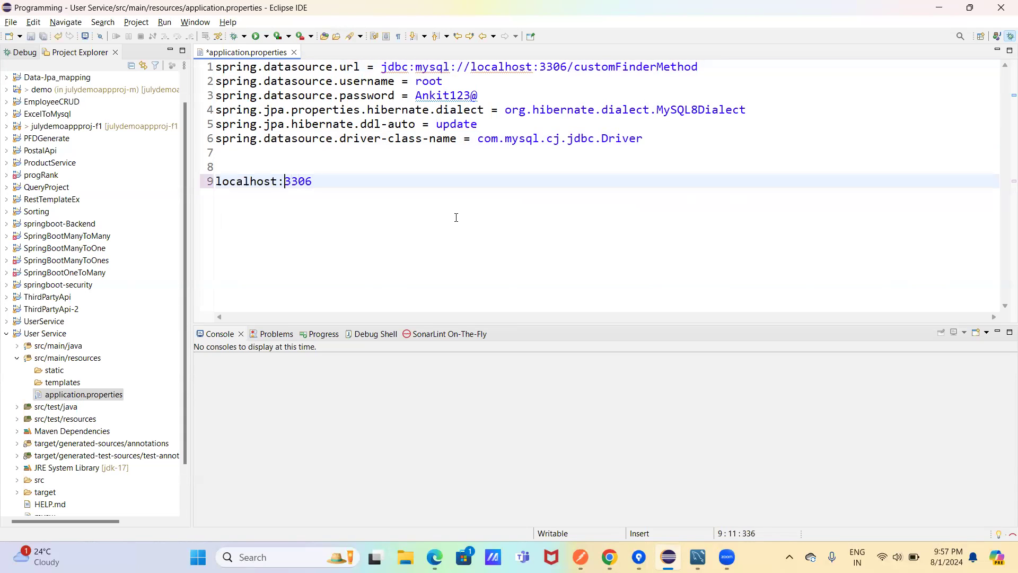
pyautogui.press('Left')
pyautogui.press('Left')
pyautogui.press('Left')
pyautogui.press('Left')
pyautogui.press('Left')
pyautogui.press('Left')
pyautogui.write('#')
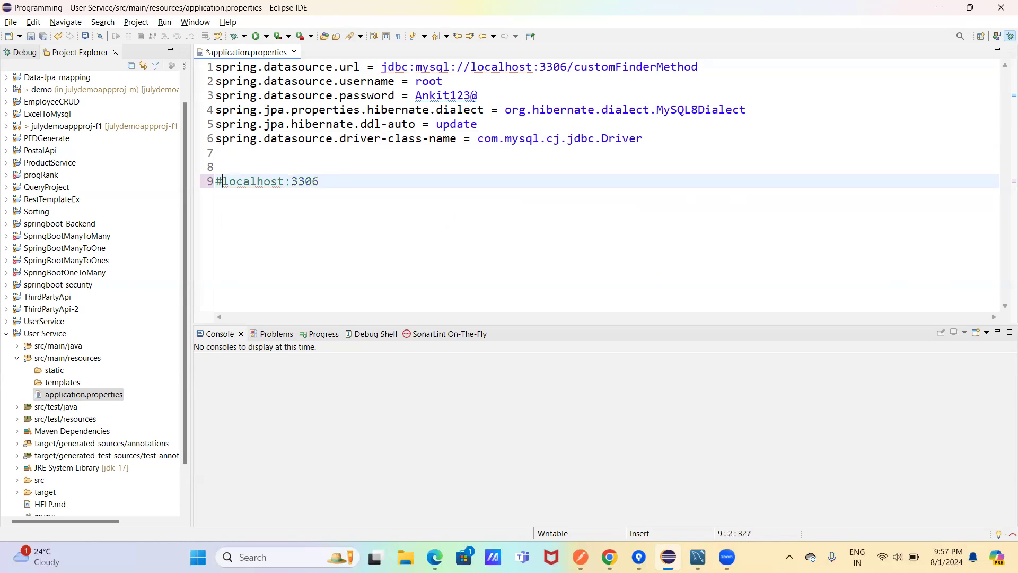
pyautogui.doubleClick(276, 181)
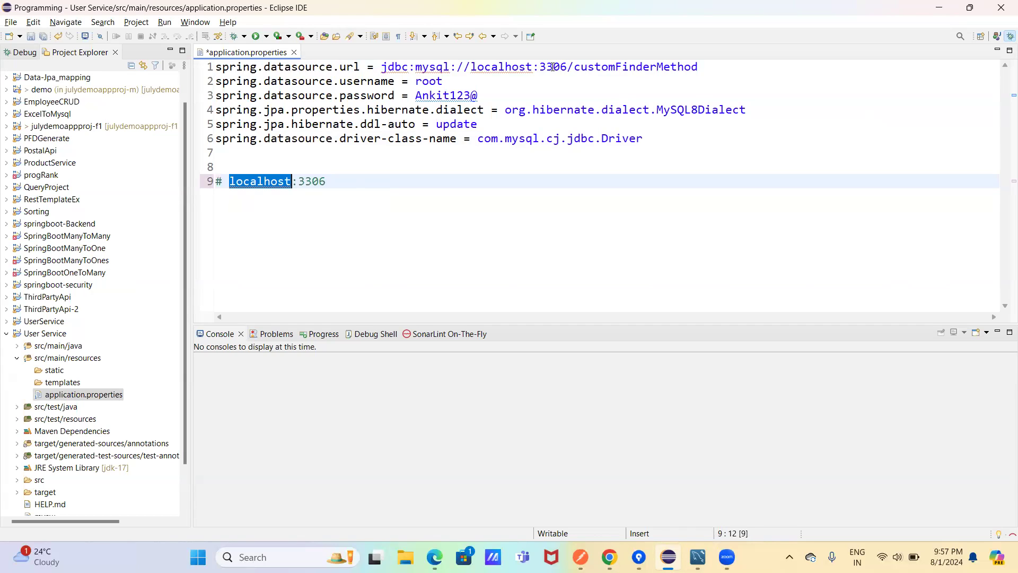
pyautogui.moveTo(567, 66); pyautogui.dragTo(473, 64)
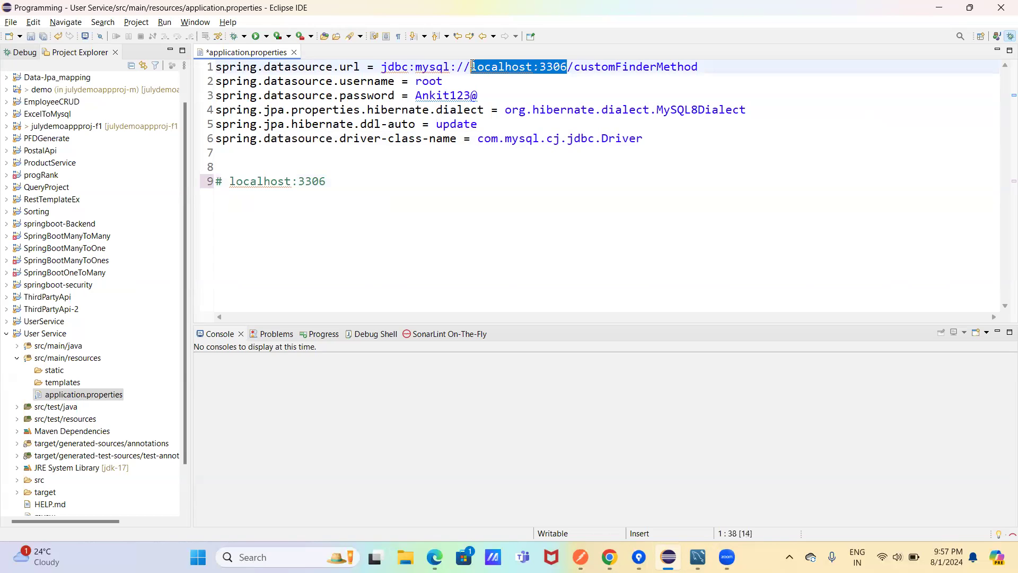
pyautogui.hotkey('alt', 'Tab')
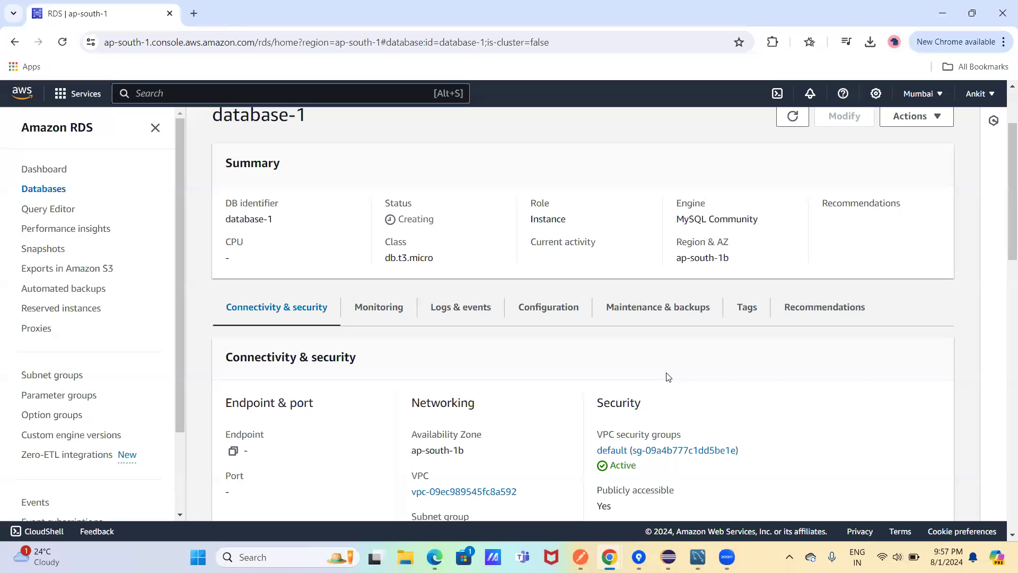
# - Wait on database-1's page until the 'Successfully created database' banner appears
pyautogui.scroll(2, 339, 189)
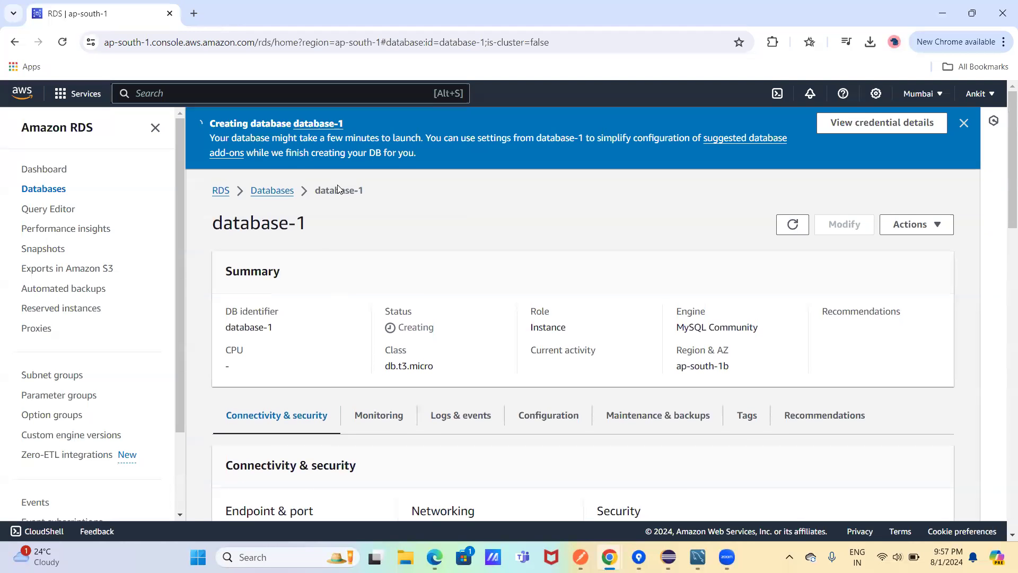
pyautogui.scroll(-2, 338, 189)
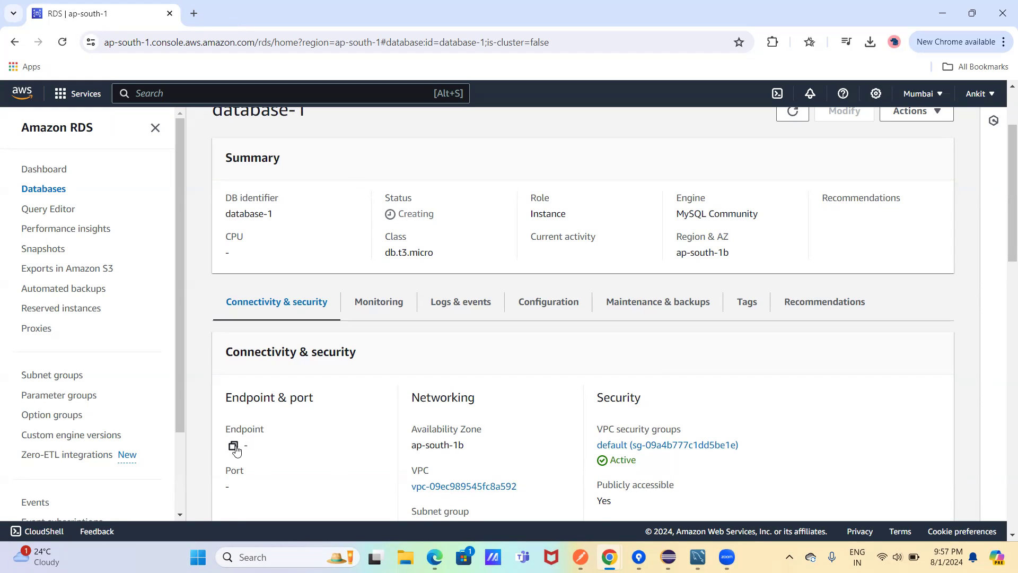
pyautogui.scroll(-4, 356, 277)
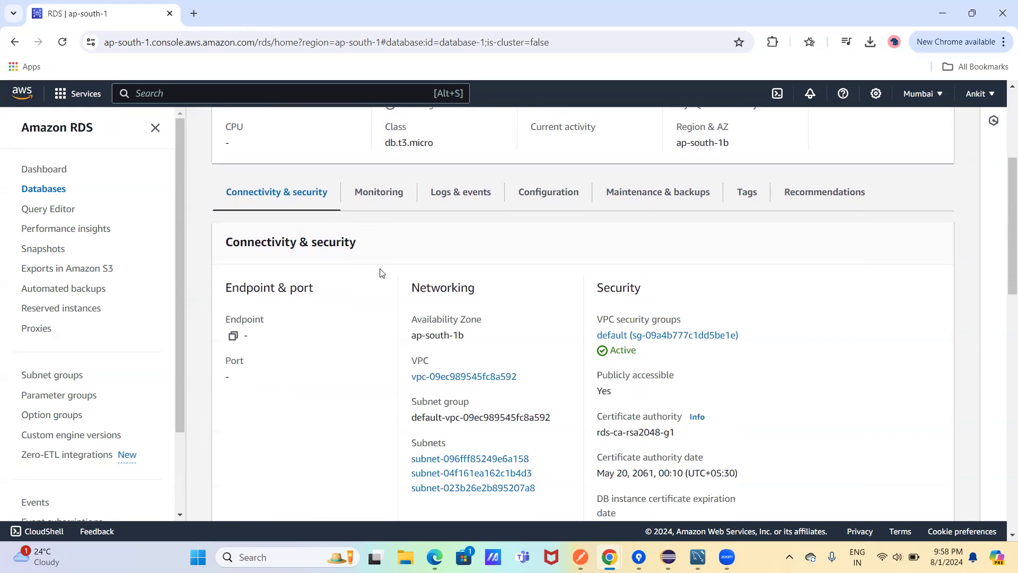
pyautogui.scroll(4, 380, 271)
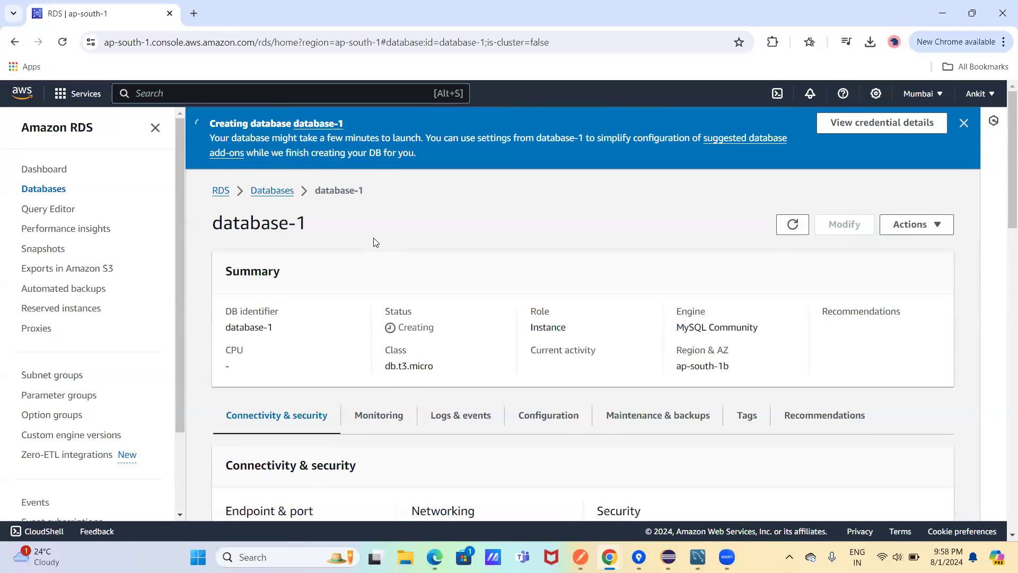
pyautogui.scroll(-2, 374, 242)
pyautogui.scroll(-2, 375, 242)
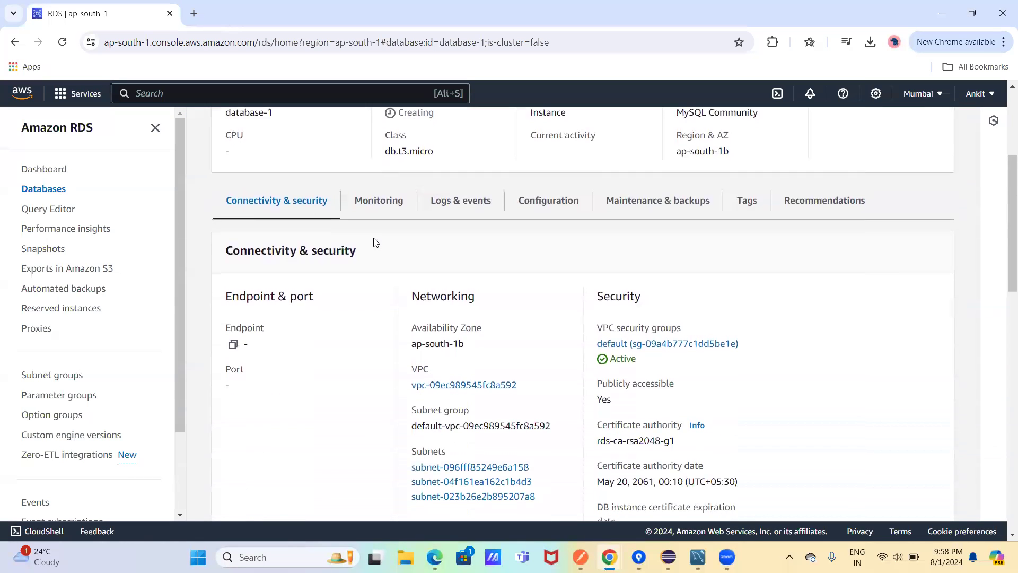
pyautogui.scroll(4, 375, 242)
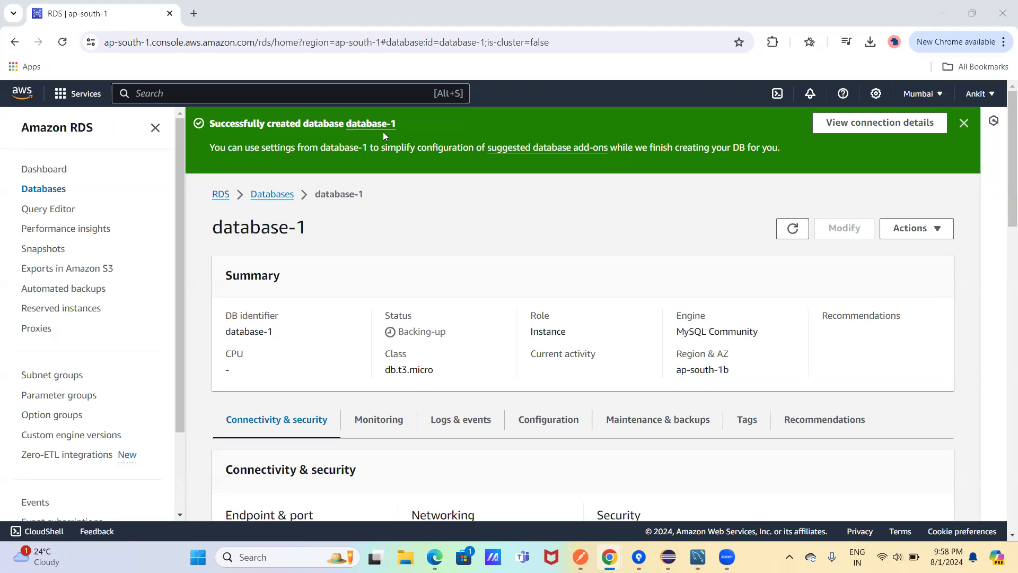
# - Copy database-1's endpoint address (port 3306) from Endpoint & port, then return to Eclipse
pyautogui.scroll(-1, 329, 257)
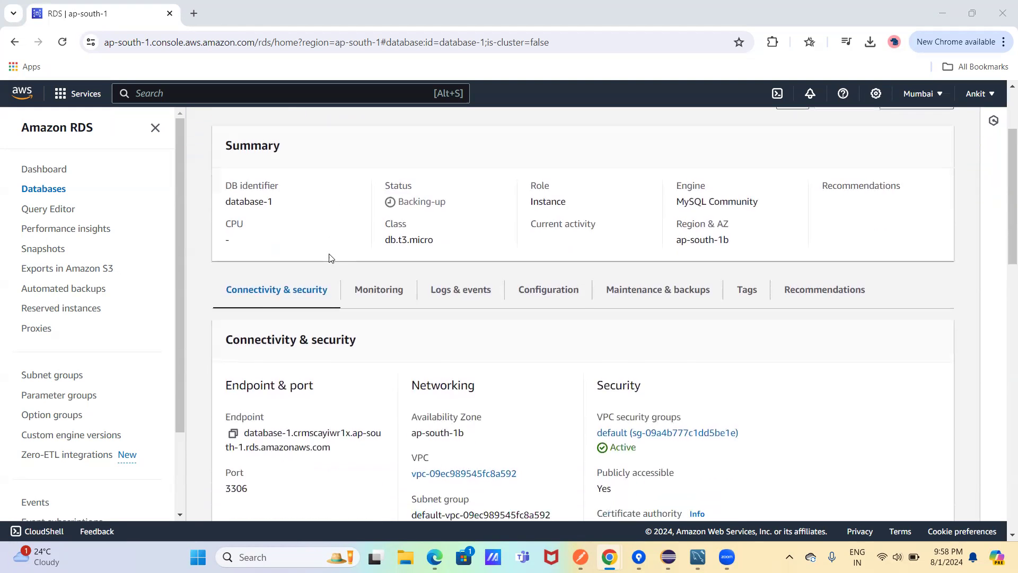
pyautogui.scroll(-1, 328, 257)
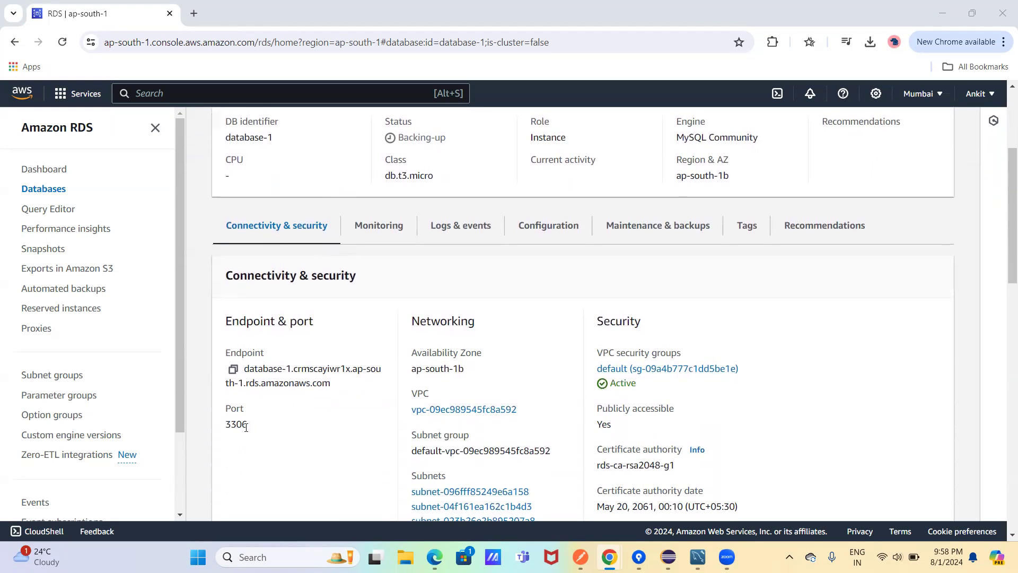
pyautogui.scroll(-1, 374, 411)
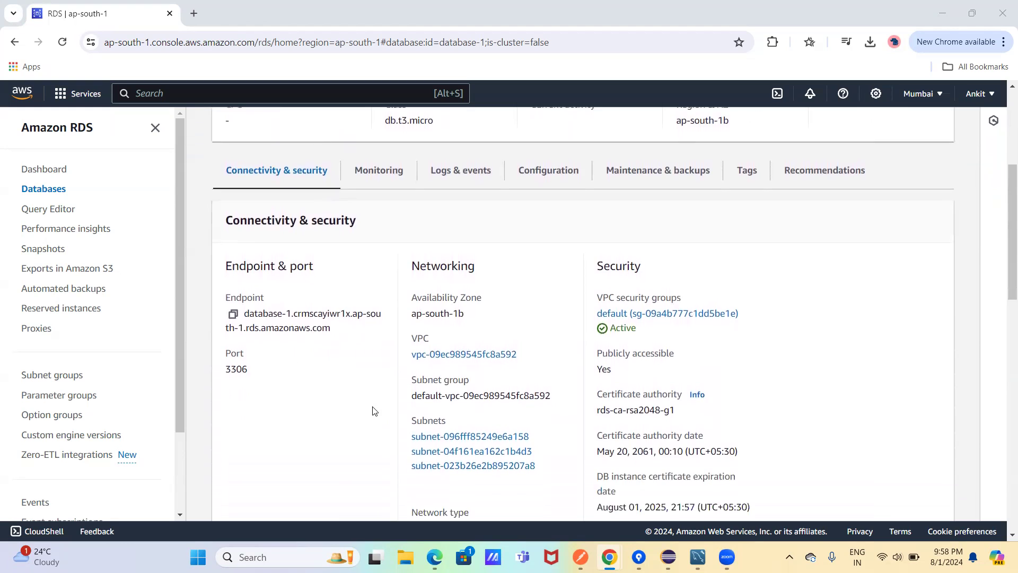
pyautogui.scroll(1, 373, 409)
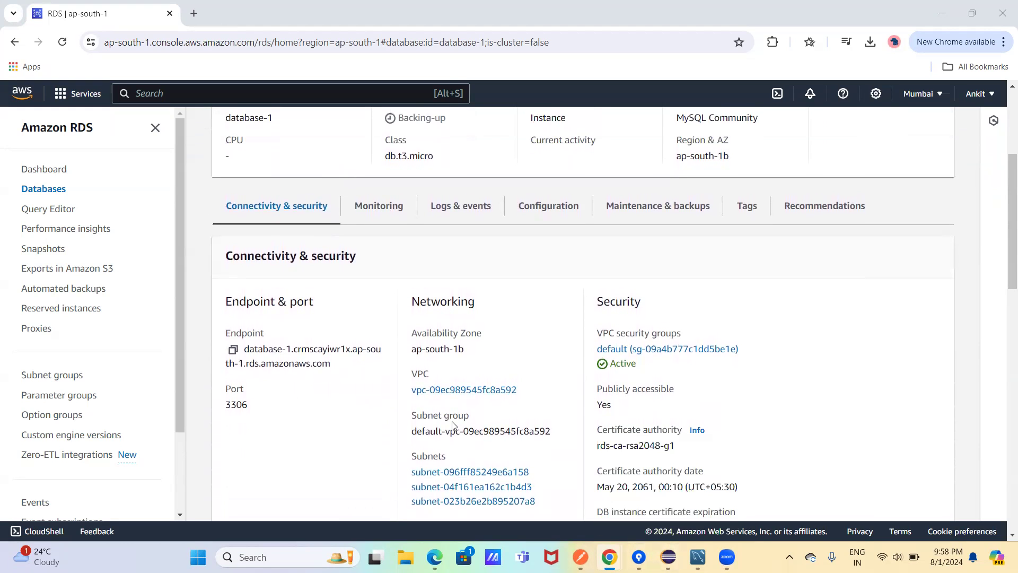
pyautogui.scroll(-1, 419, 403)
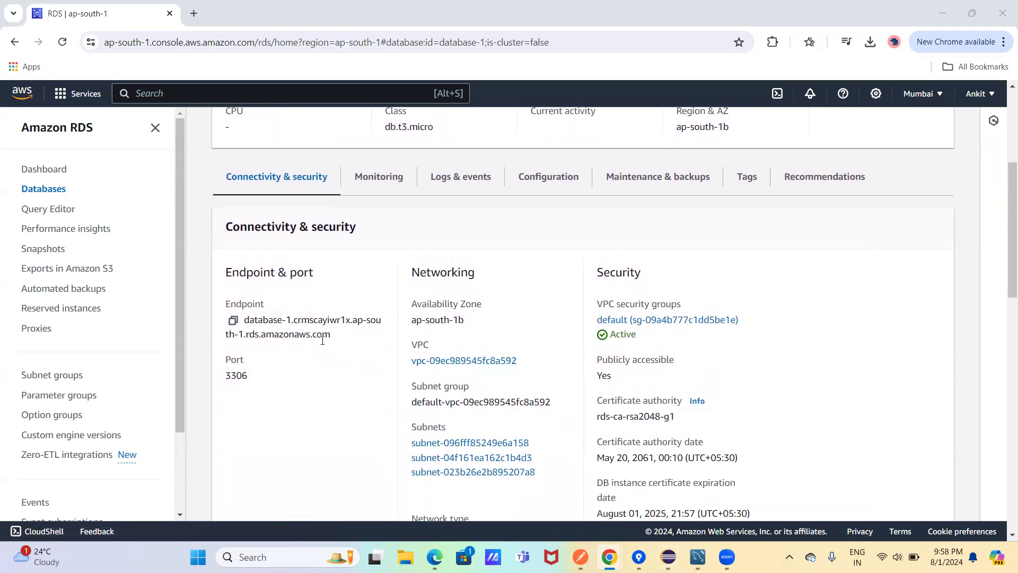
pyautogui.click(233, 321)
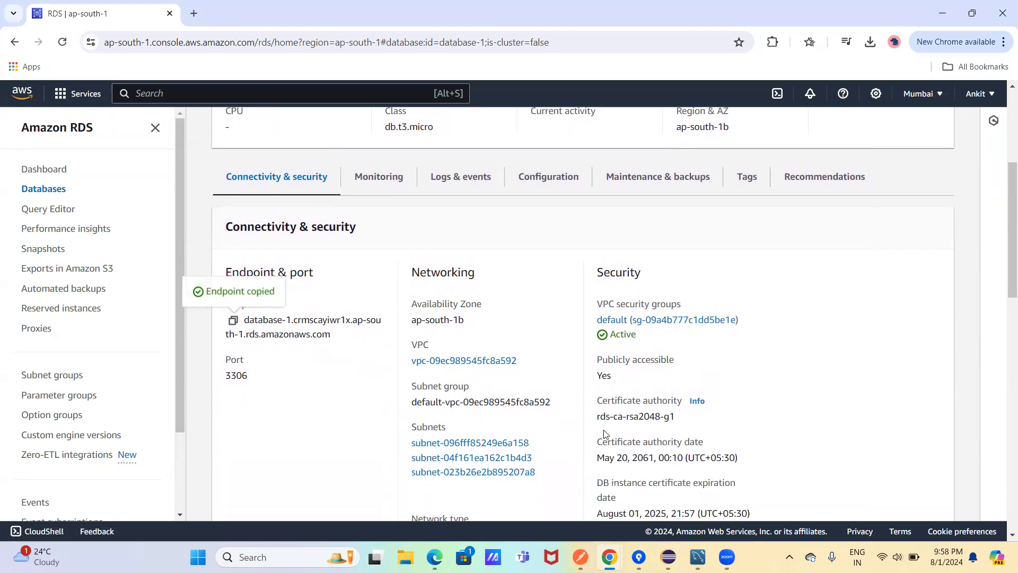
pyautogui.click(674, 555)
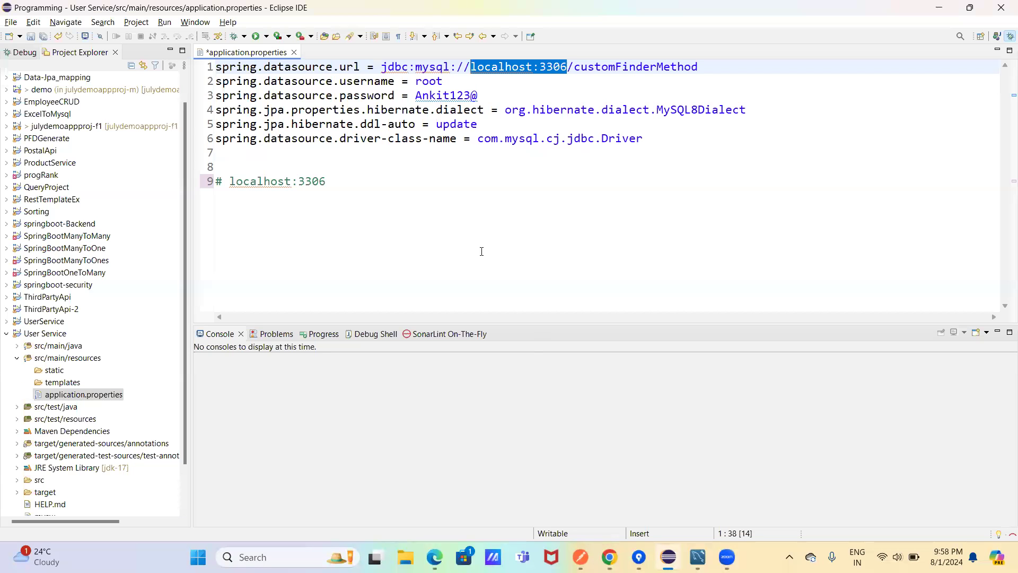
# - Save application.properties and paste a copy of the three datasource lines below the originals
pyautogui.click(426, 194)
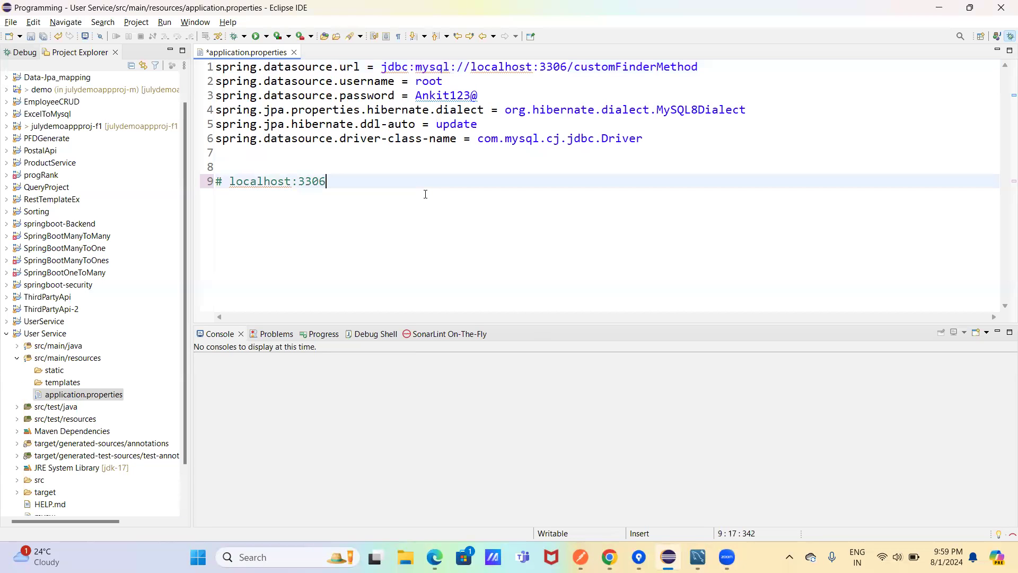
pyautogui.hotkey('ctrl', 's')
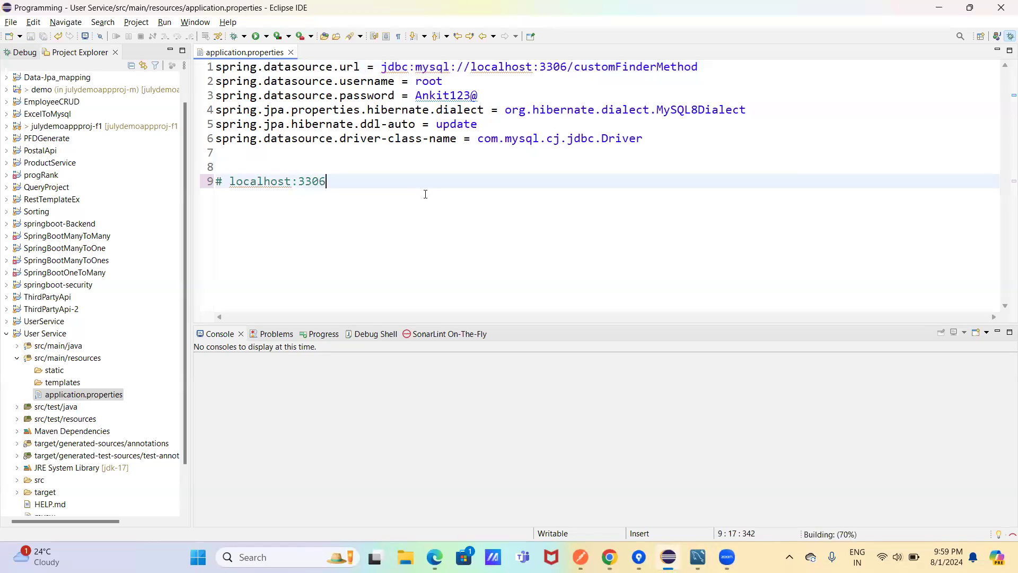
pyautogui.click(490, 97)
pyautogui.moveTo(490, 97); pyautogui.dragTo(215, 67)
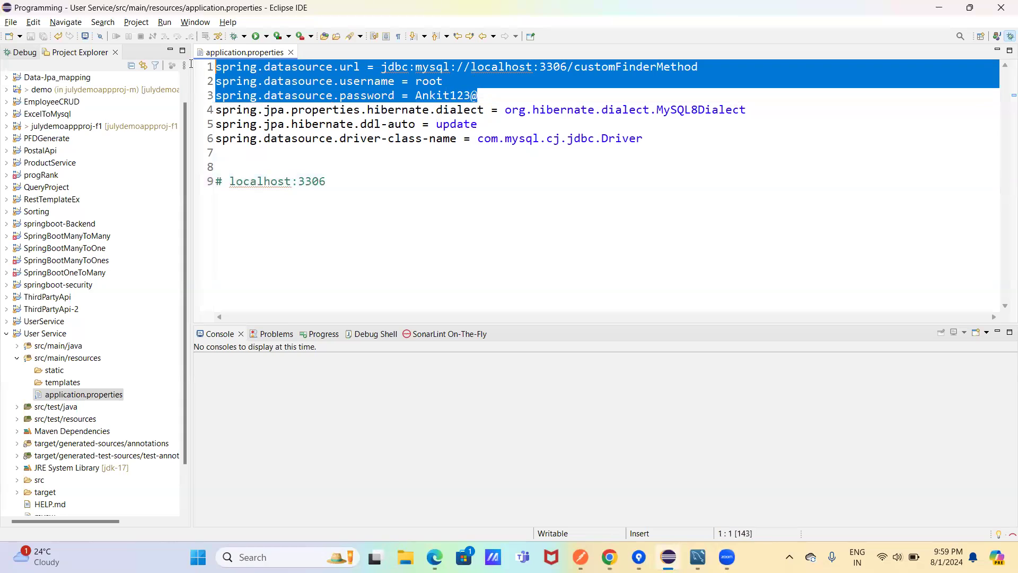
pyautogui.click(508, 103)
pyautogui.press('Return')
pyautogui.press('Return')
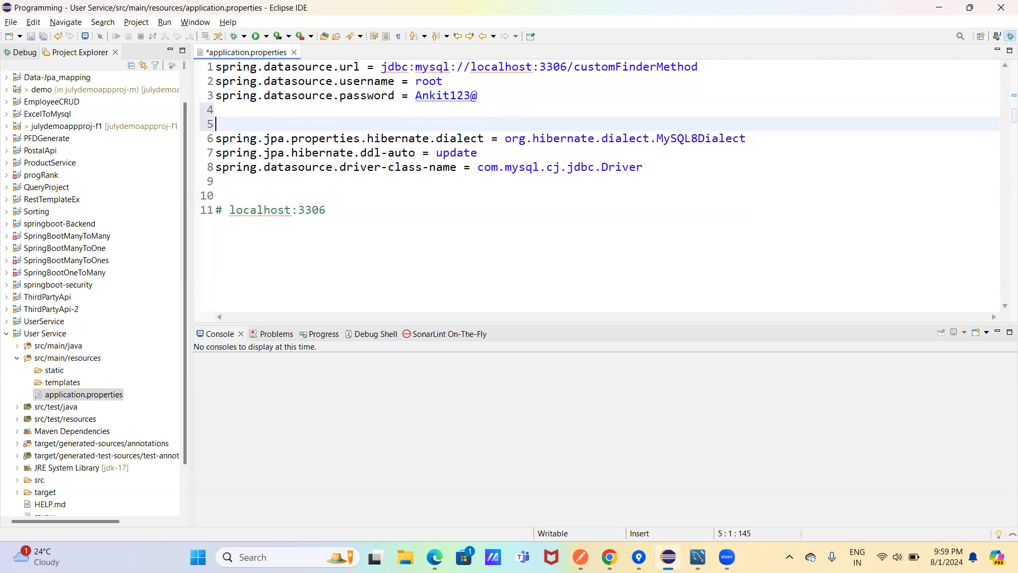
pyautogui.press('Return')
pyautogui.hotkey('ctrl', 'v')
pyautogui.moveTo(507, 102); pyautogui.dragTo(191, 66)
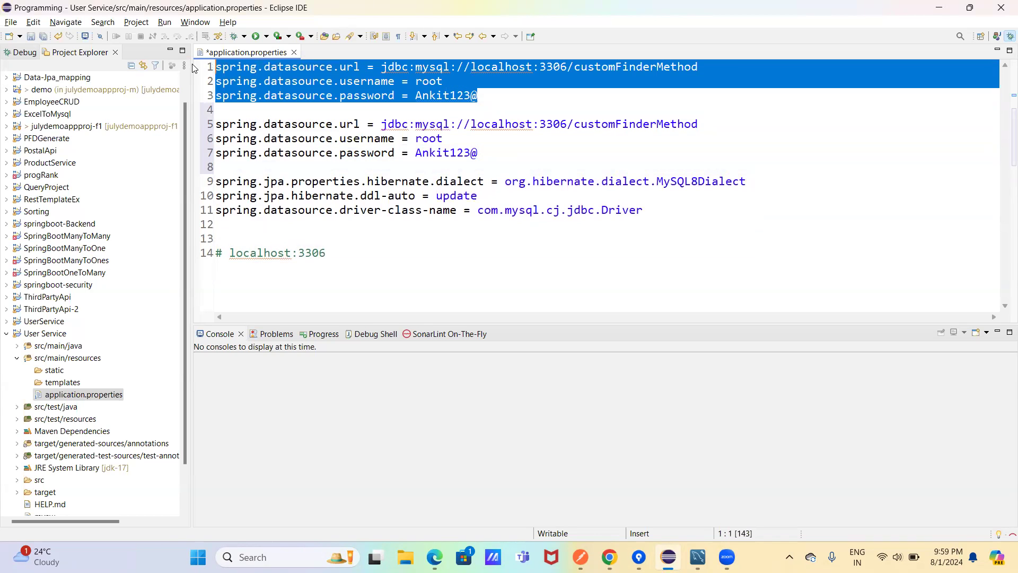
pyautogui.click(479, 153)
pyautogui.moveTo(479, 153); pyautogui.dragTo(210, 128)
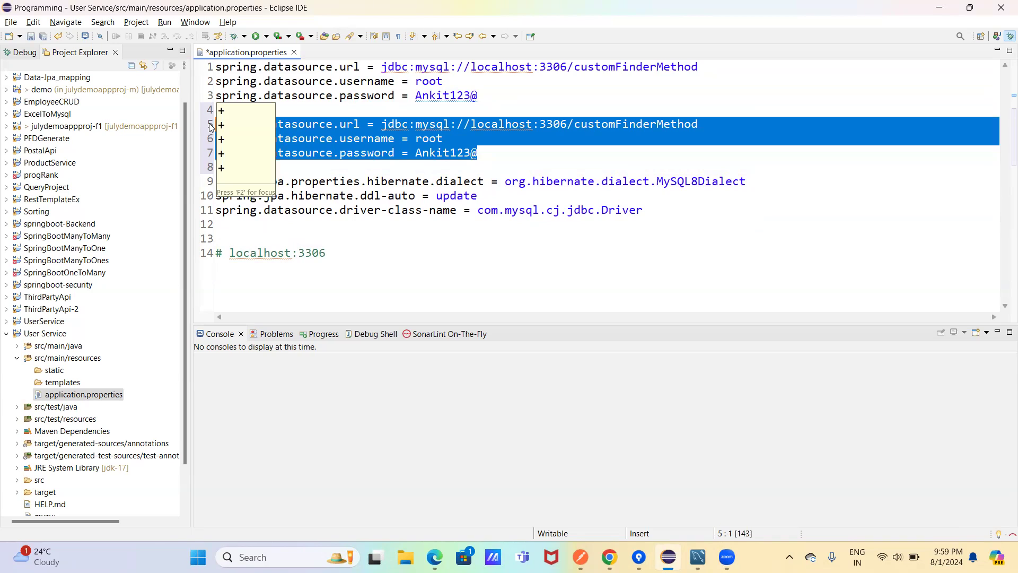
# - Comment out the original URL, username and password lines with '#'
pyautogui.click(216, 69)
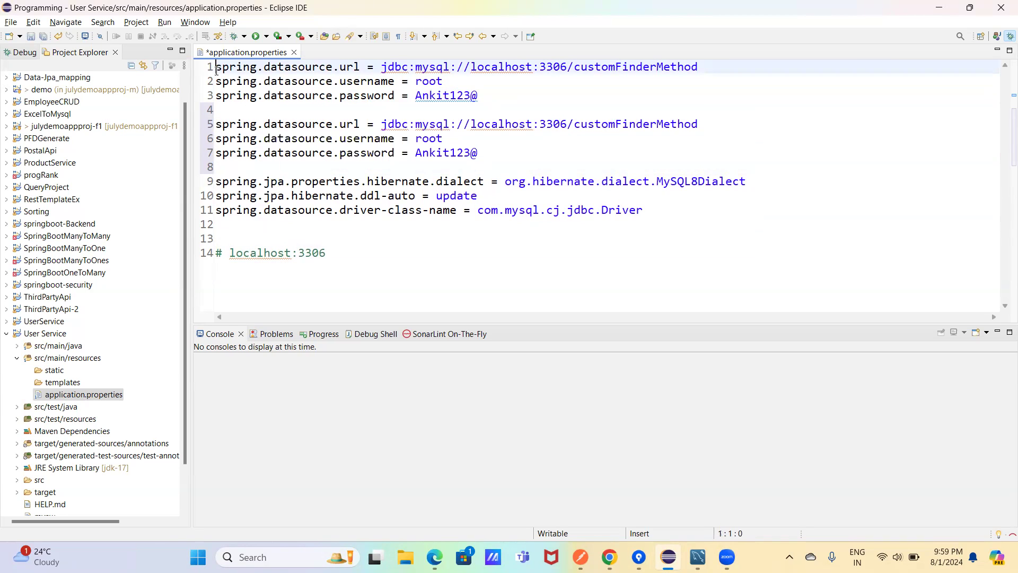
pyautogui.write('#')
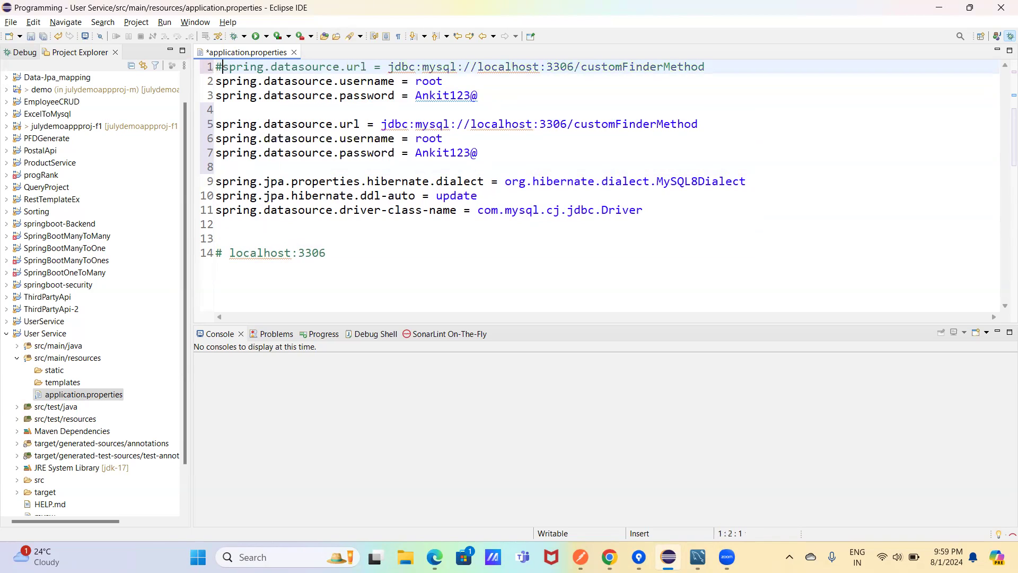
pyautogui.press('Down')
pyautogui.press('Left')
pyautogui.write('#')
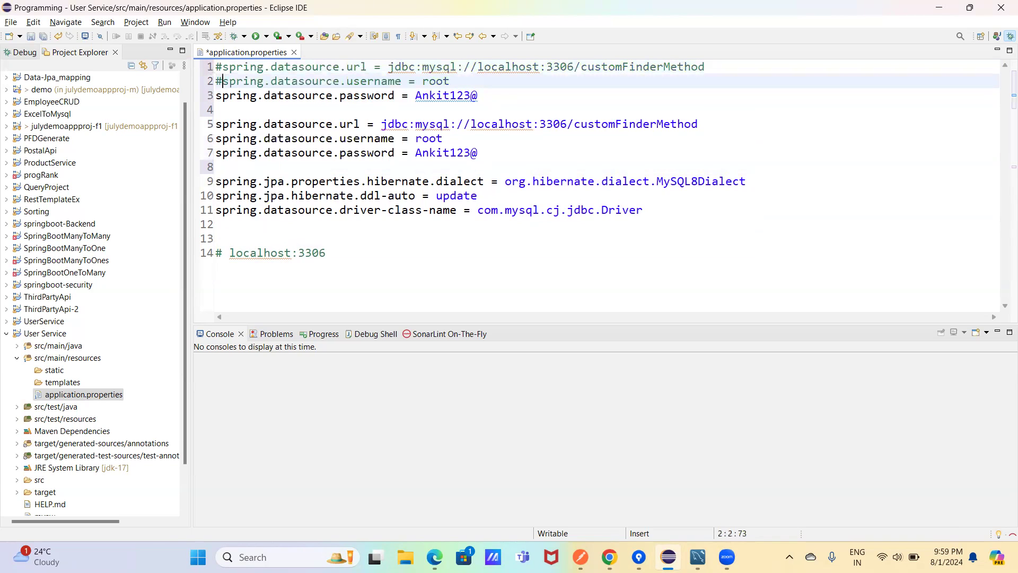
pyautogui.press('Down')
pyautogui.press('Left')
pyautogui.write('#')
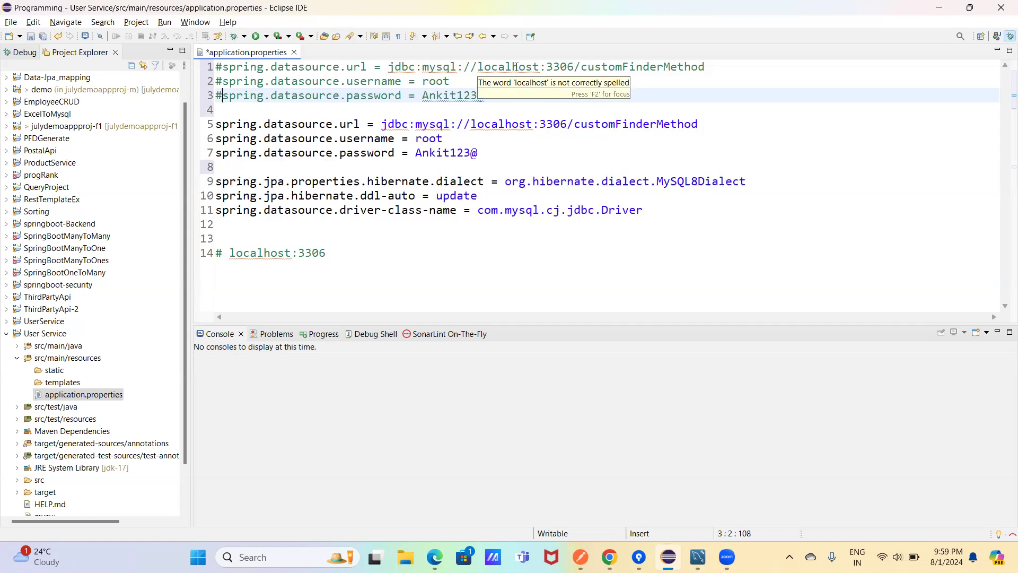
pyautogui.doubleClick(495, 126)
# - Replace localhost in line 5's datasource URL with the copied database-1 RDS endpoint
pyautogui.hotkey('ctrl', 'v')
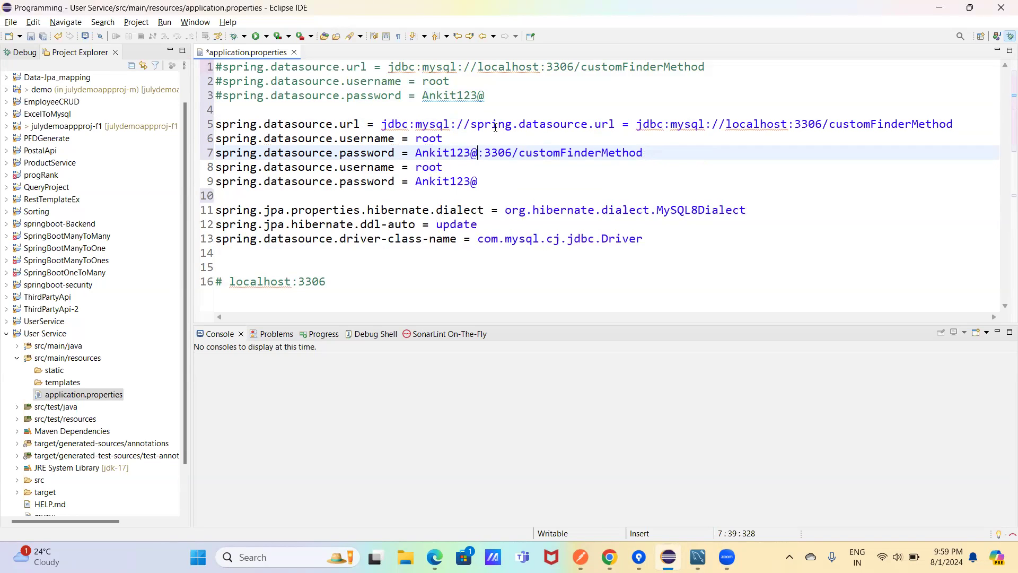
pyautogui.hotkey('ctrl', 'z')
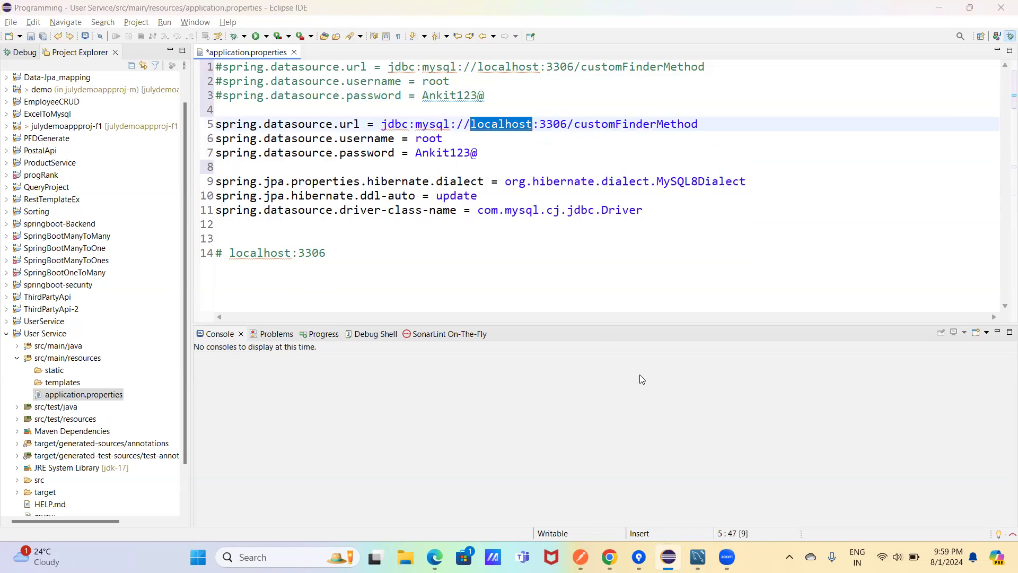
pyautogui.hotkey('alt', 'Tab')
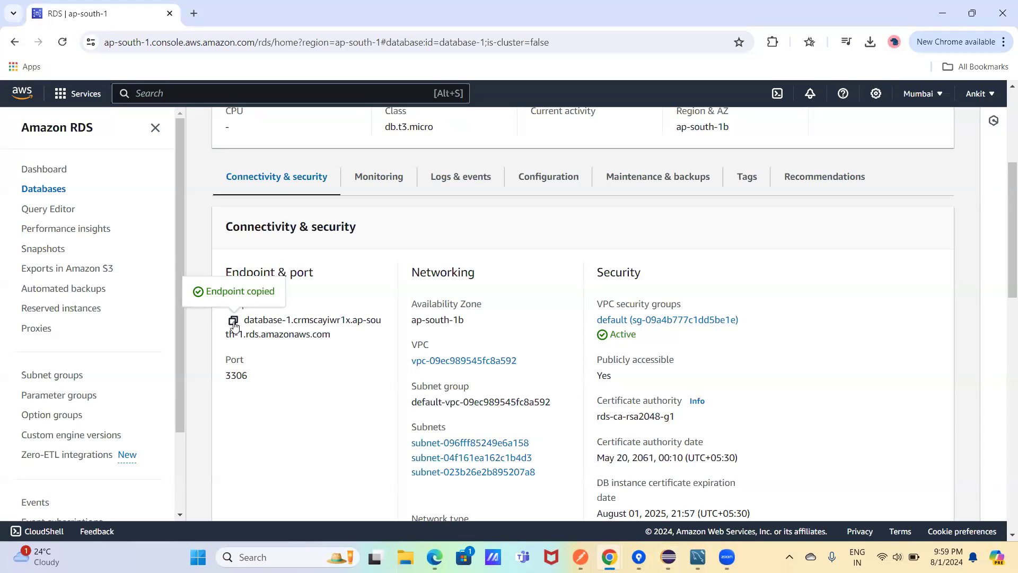
pyautogui.hotkey('alt', 'Tab')
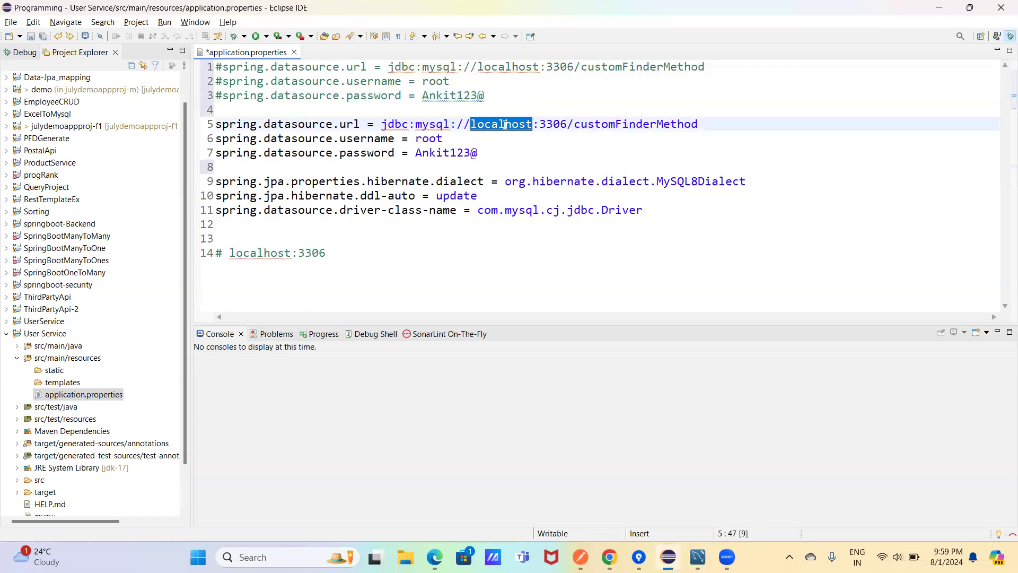
pyautogui.hotkey('ctrl', 'v')
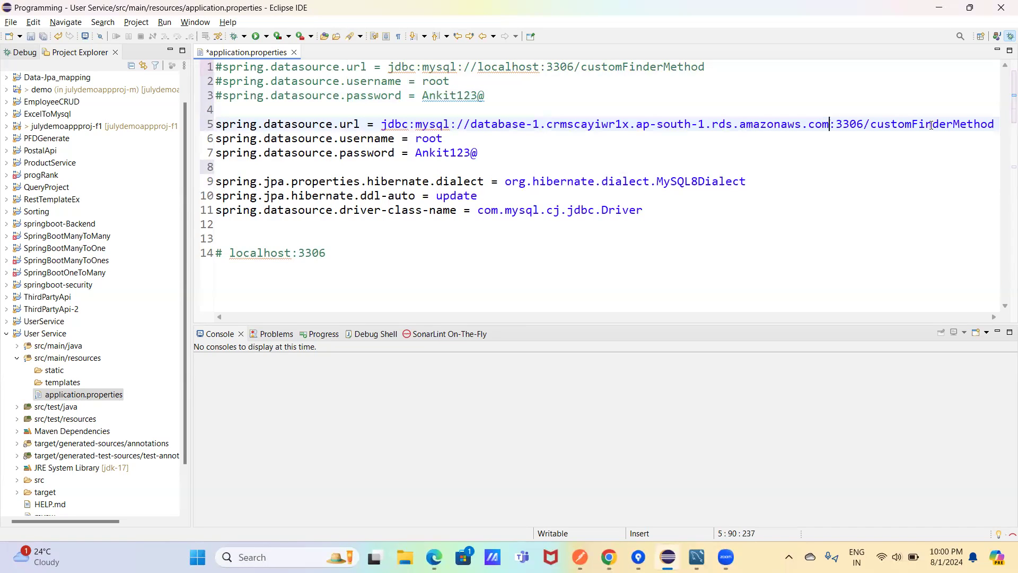
pyautogui.hotkey('alt', 'Tab')
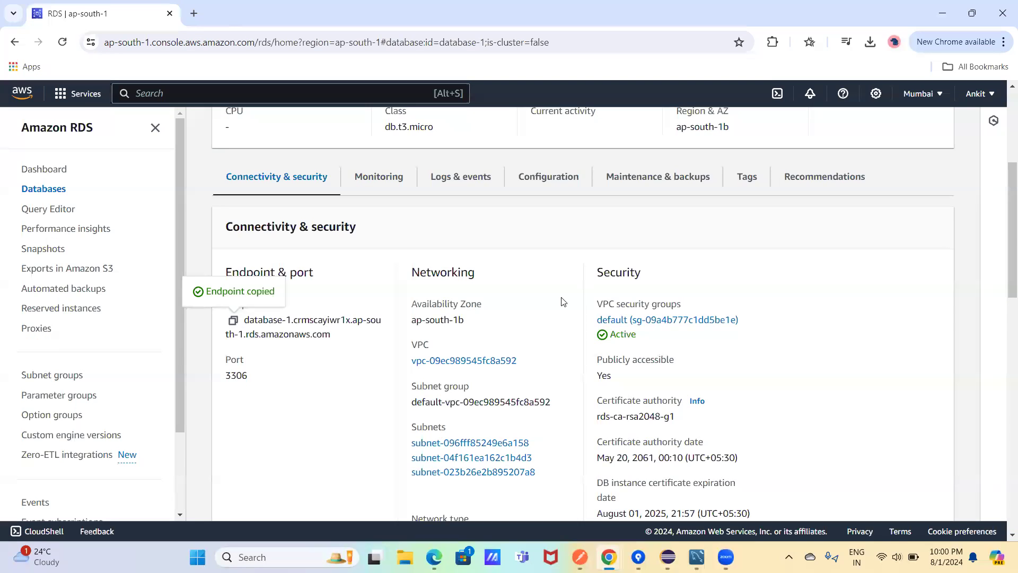
# - Copy the DB name SpringApp from database-1's Configuration tab
pyautogui.scroll(-3, 562, 302)
pyautogui.scroll(-6, 562, 301)
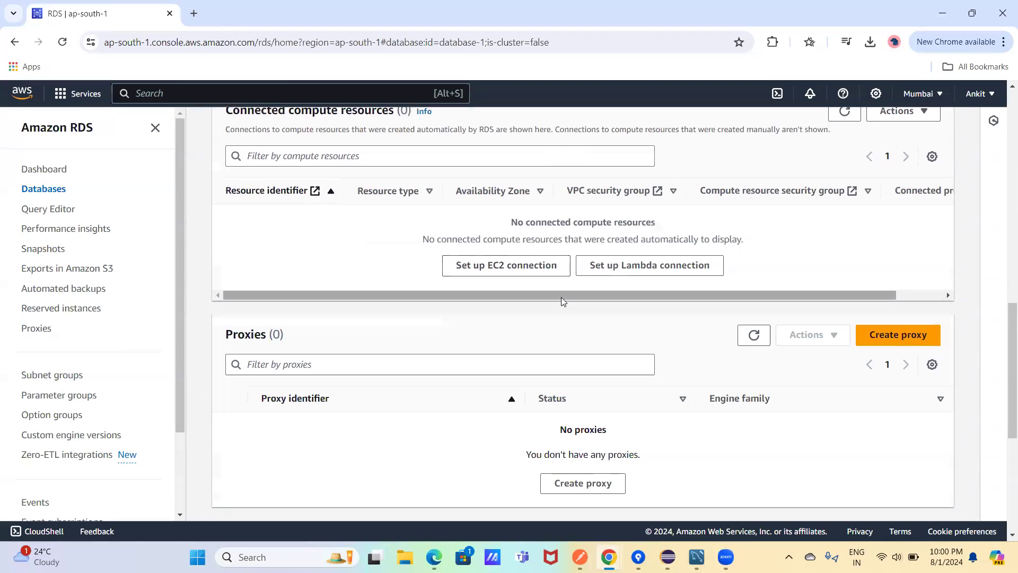
pyautogui.scroll(-6, 561, 297)
pyautogui.scroll(4, 556, 255)
pyautogui.scroll(12, 557, 256)
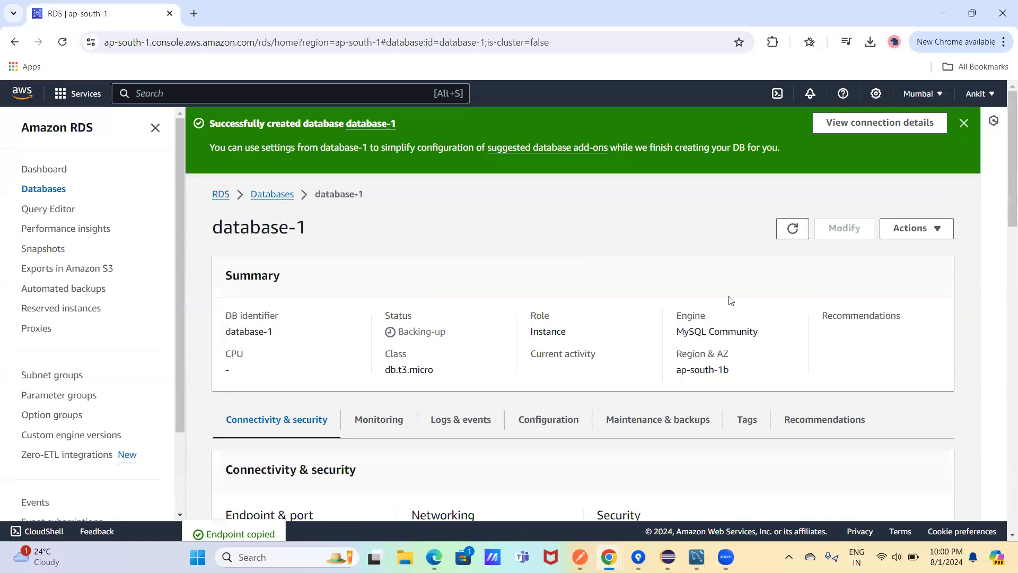
pyautogui.scroll(-1, 555, 356)
pyautogui.click(543, 354)
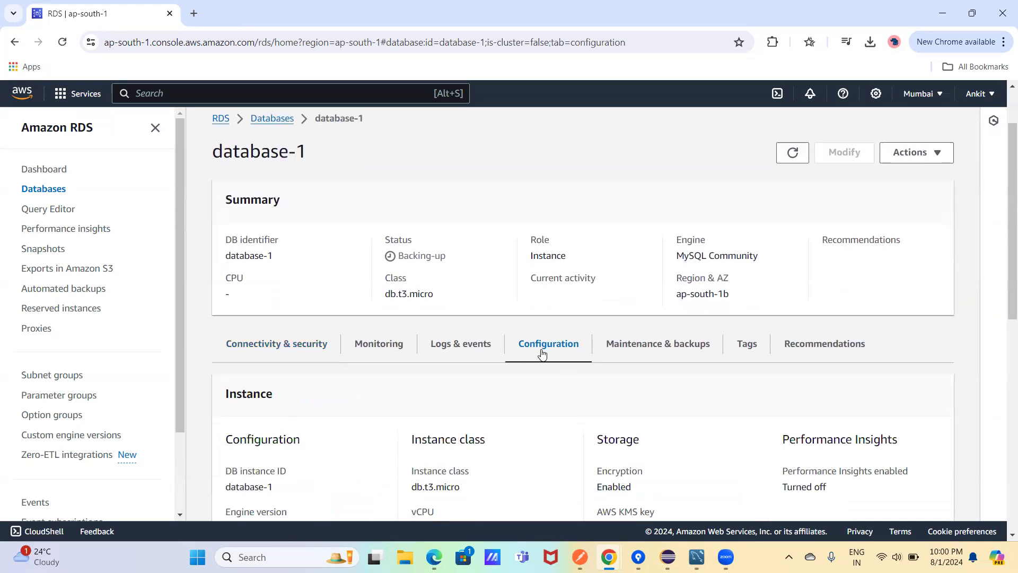
pyautogui.scroll(-8, 483, 387)
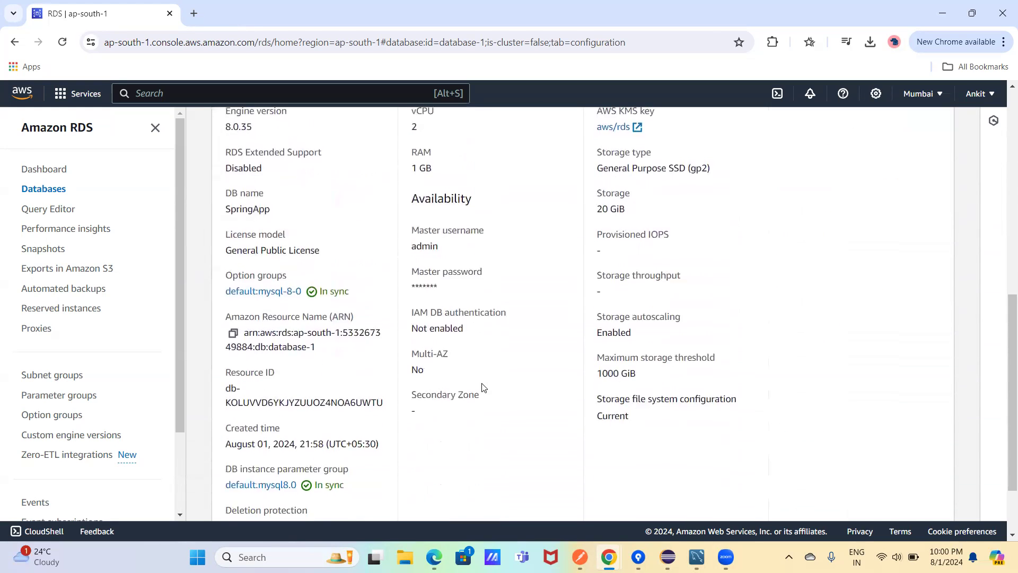
pyautogui.scroll(2, 483, 387)
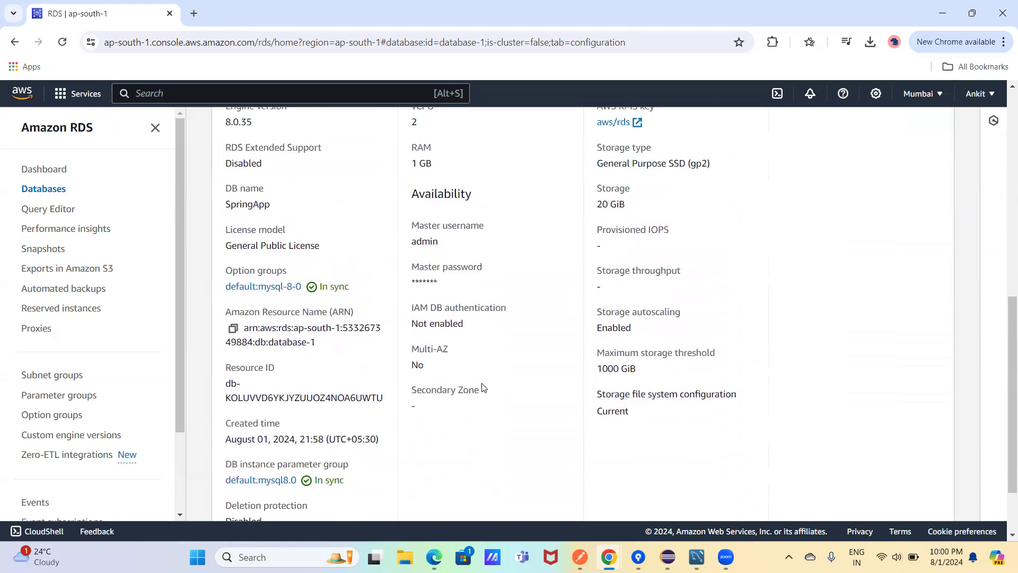
pyautogui.scroll(1, 484, 388)
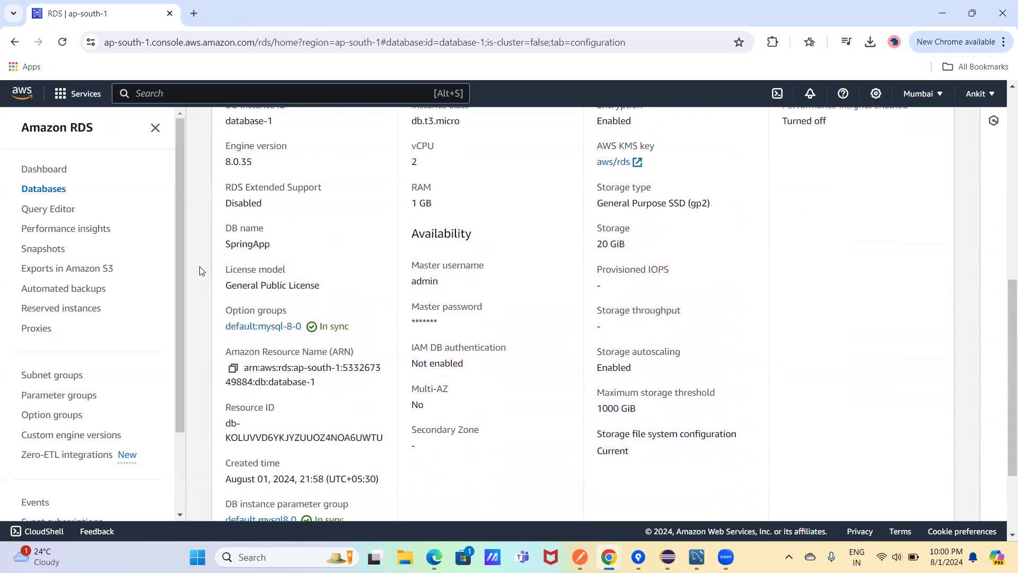
pyautogui.moveTo(278, 245); pyautogui.dragTo(220, 247)
pyautogui.hotkey('alt', 'Tab')
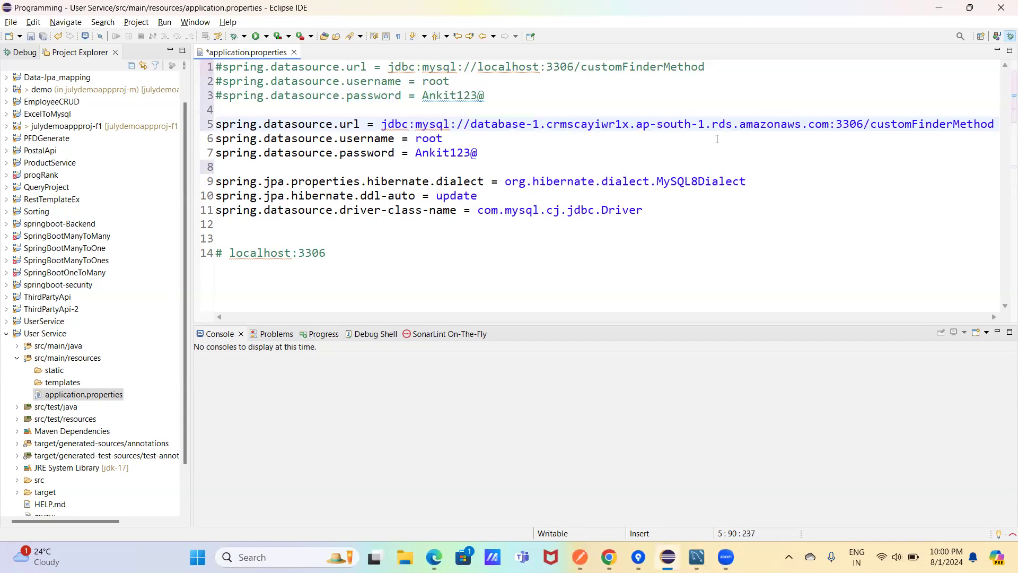
# - Change the URL's database from customFinderMethod to SpringApp, username to admin, and begin replacing the password
pyautogui.doubleClick(934, 123)
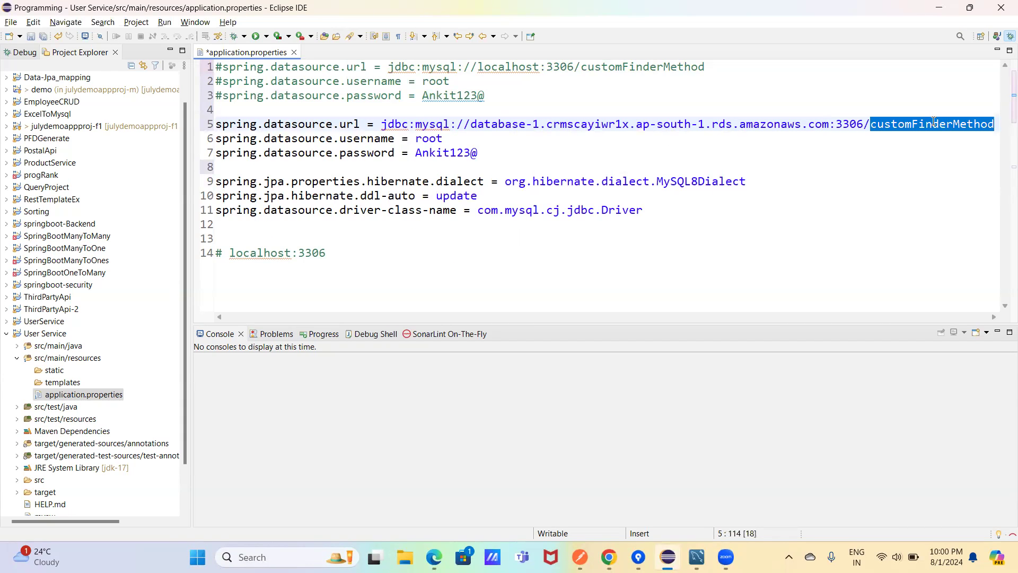
pyautogui.hotkey('ctrl', 'v')
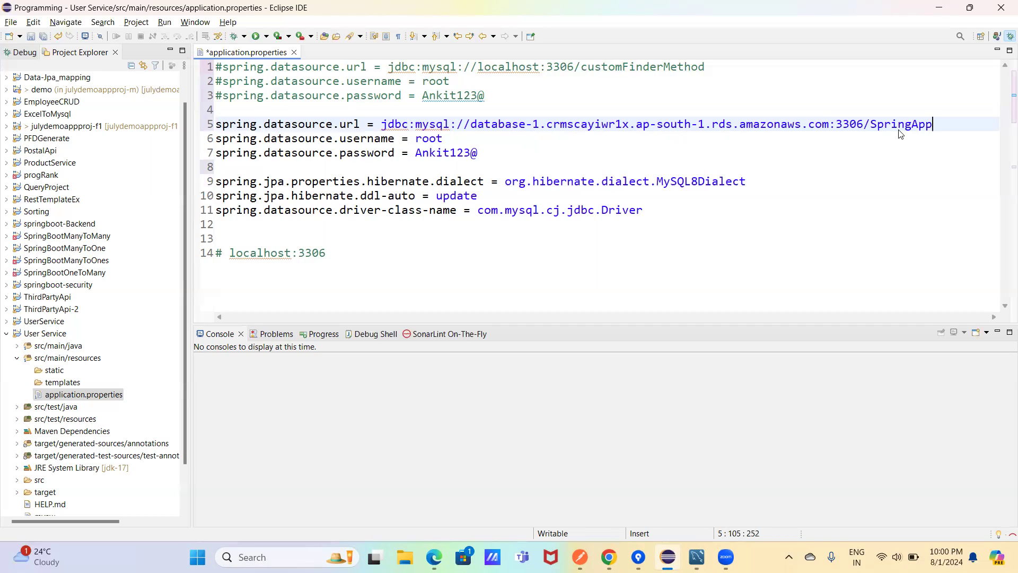
pyautogui.doubleClick(428, 138)
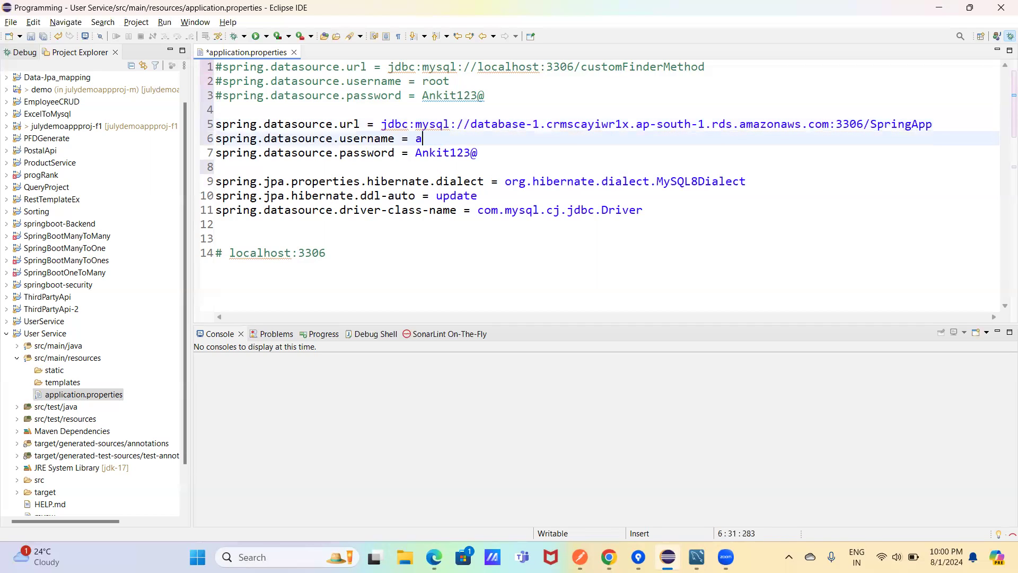
pyautogui.click(489, 155)
pyautogui.press('BackSpace')
pyautogui.press('BackSpace')
pyautogui.press('BackSpace')
pyautogui.press('BackSpace')
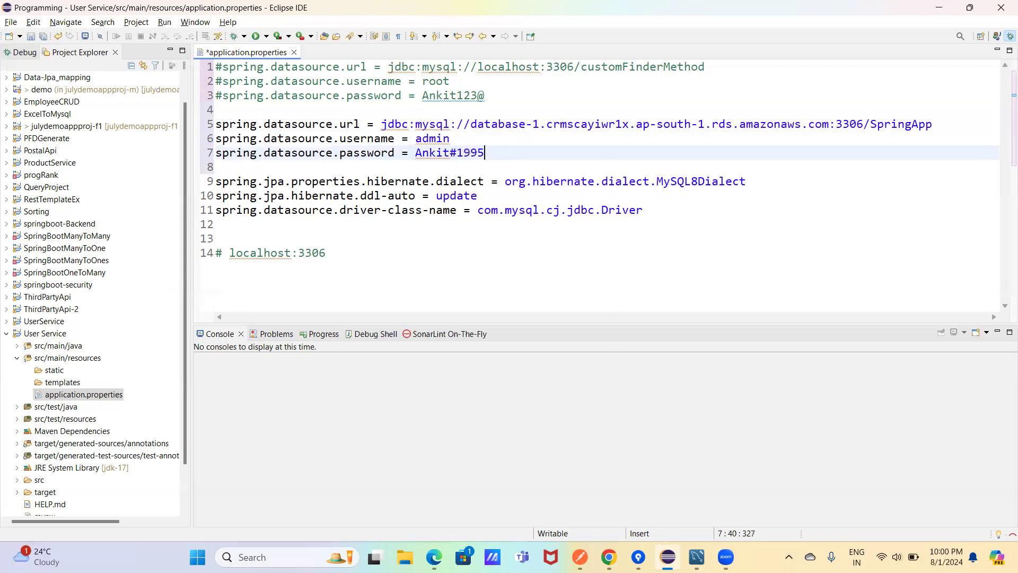
# - Look up database-1's master password in its RDS connection details
pyautogui.hotkey('alt', 'Tab')
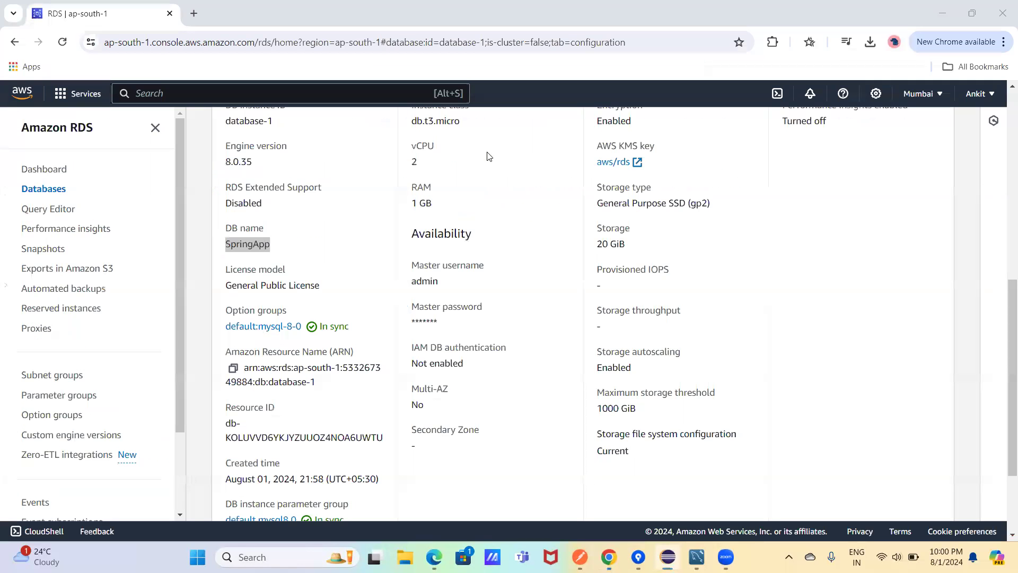
pyautogui.scroll(10, 593, 216)
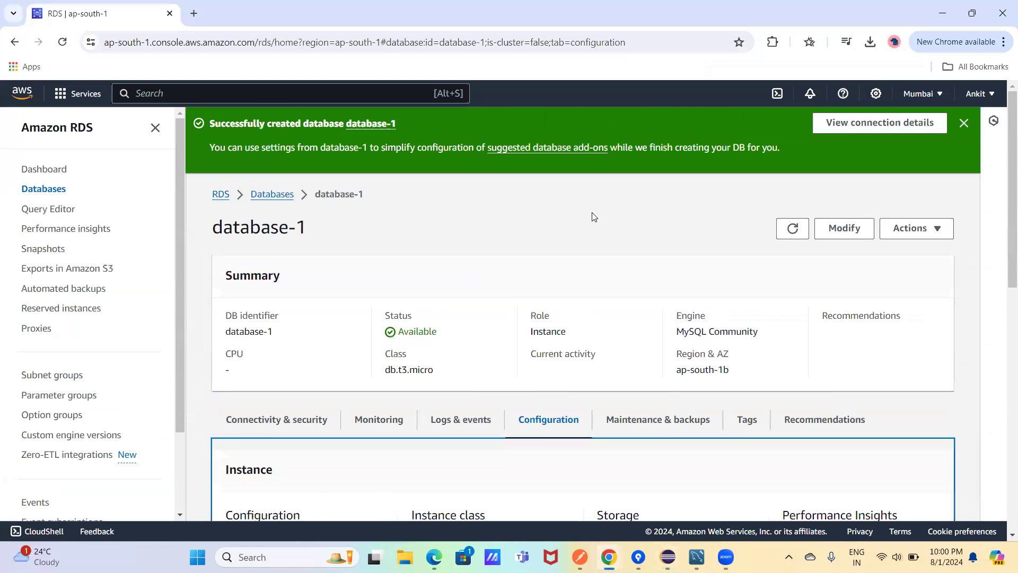
pyautogui.click(909, 128)
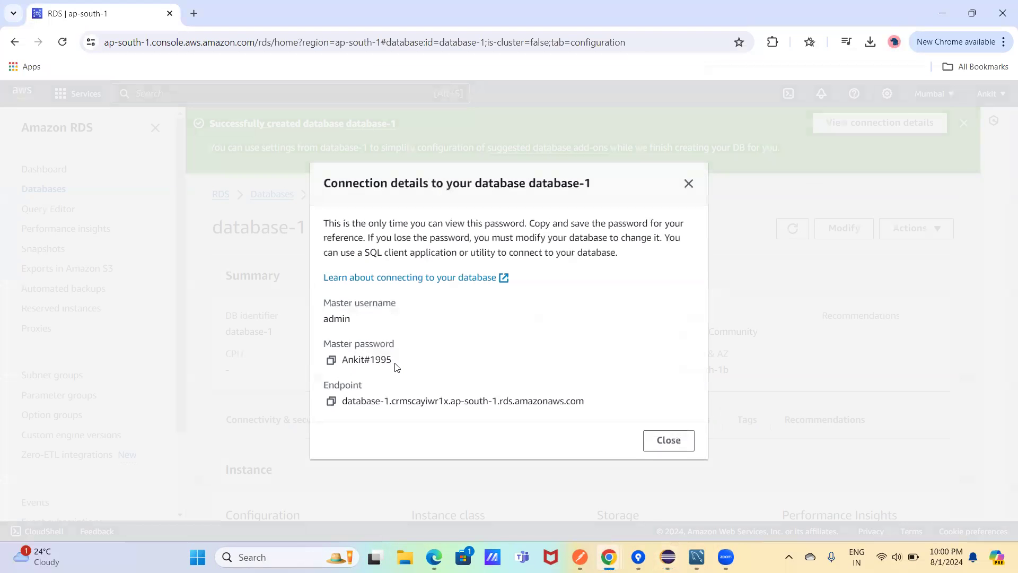
pyautogui.click(687, 180)
# - Finish the datasource password with the master password and save application.properties
pyautogui.hotkey('alt', 'Tab')
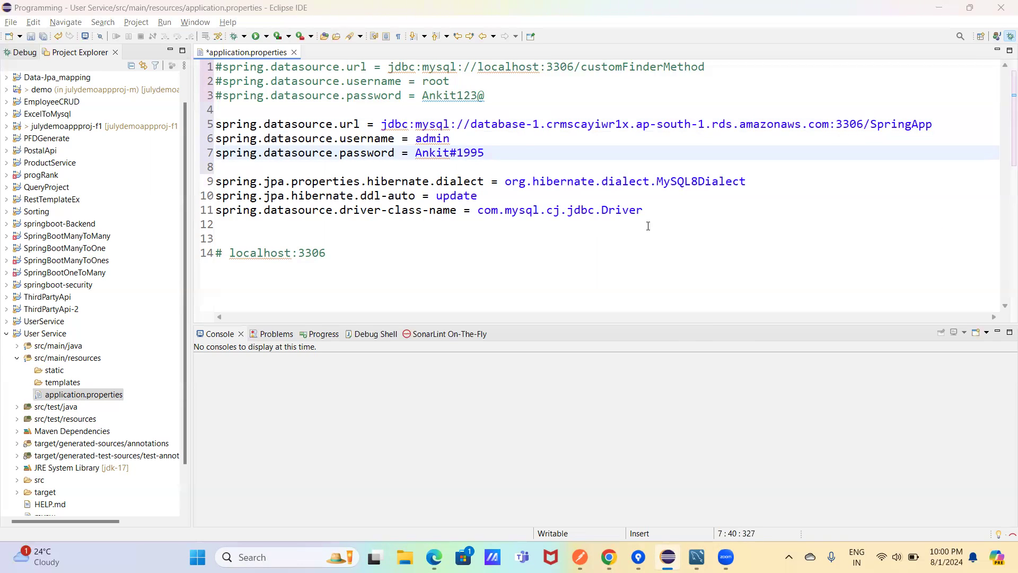
pyautogui.hotkey('alt', 'Tab')
pyautogui.hotkey('alt', 'Tab')
pyautogui.click(518, 186)
pyautogui.hotkey('ctrl', 's')
pyautogui.hotkey('alt', 'Tab')
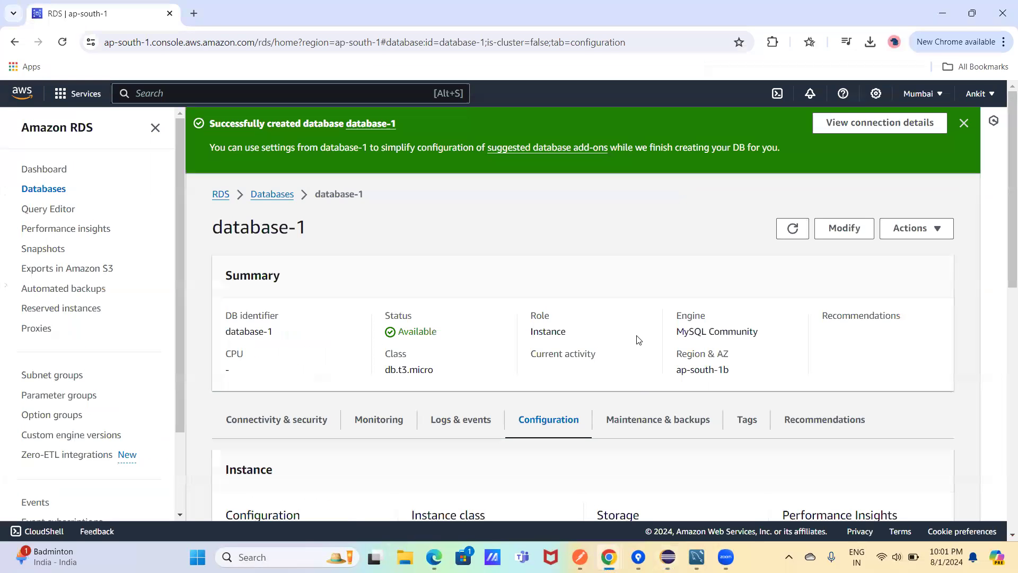
# - Show database-1's endpoint, port 3306 and default VPC security group under Connectivity & security
pyautogui.click(964, 123)
pyautogui.scroll(-1, 661, 255)
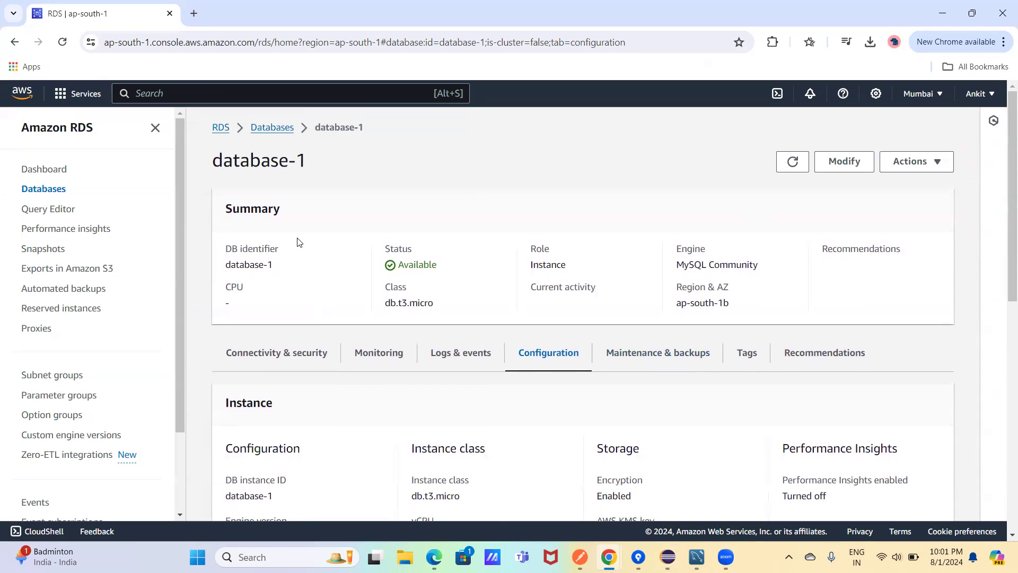
pyautogui.click(263, 364)
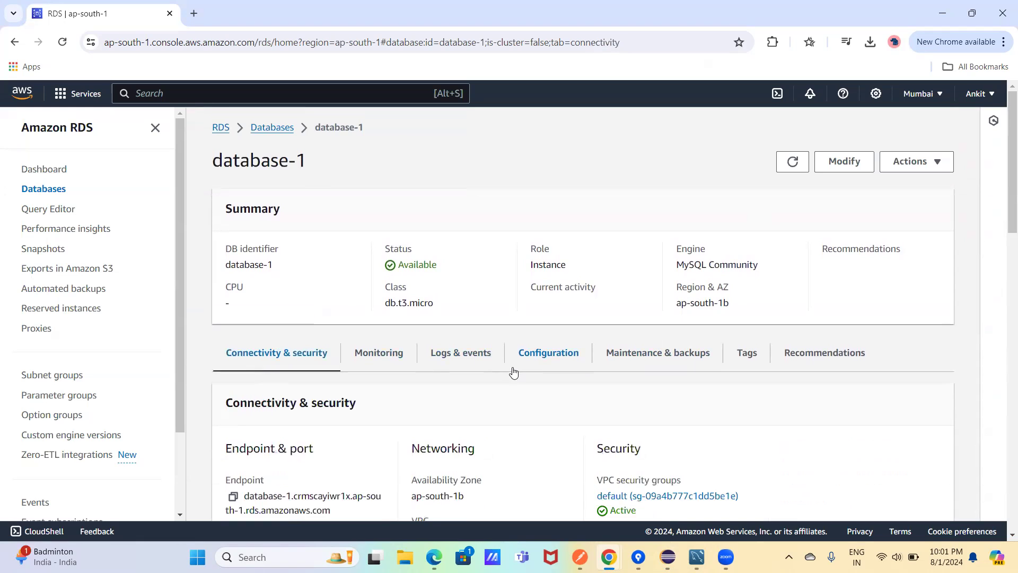
pyautogui.scroll(-3, 514, 370)
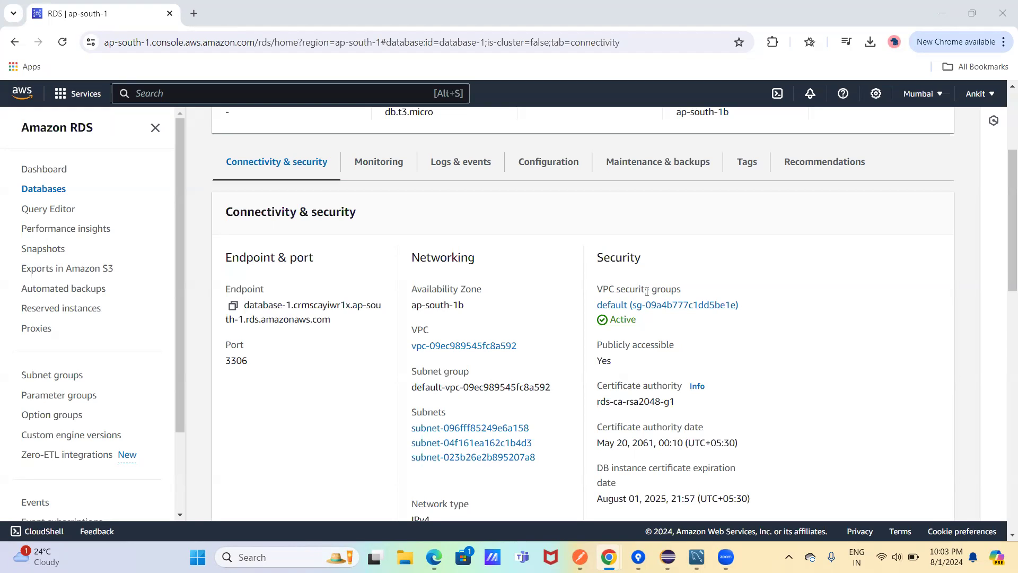
pyautogui.click(647, 305)
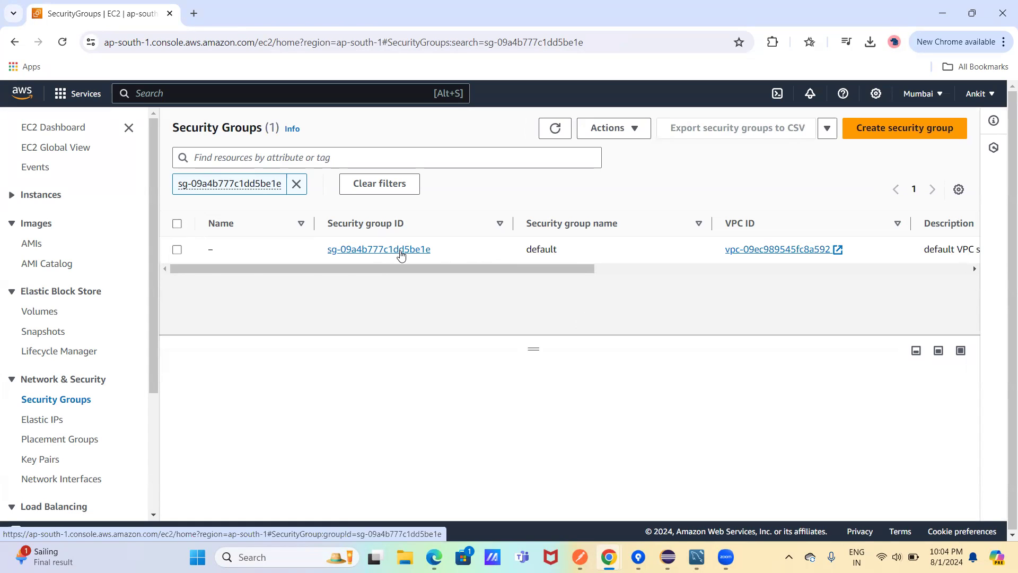
# - Add an inbound rule to the default security group: Custom TCP port 3306 from 0.0.0.0/0
pyautogui.click(401, 256)
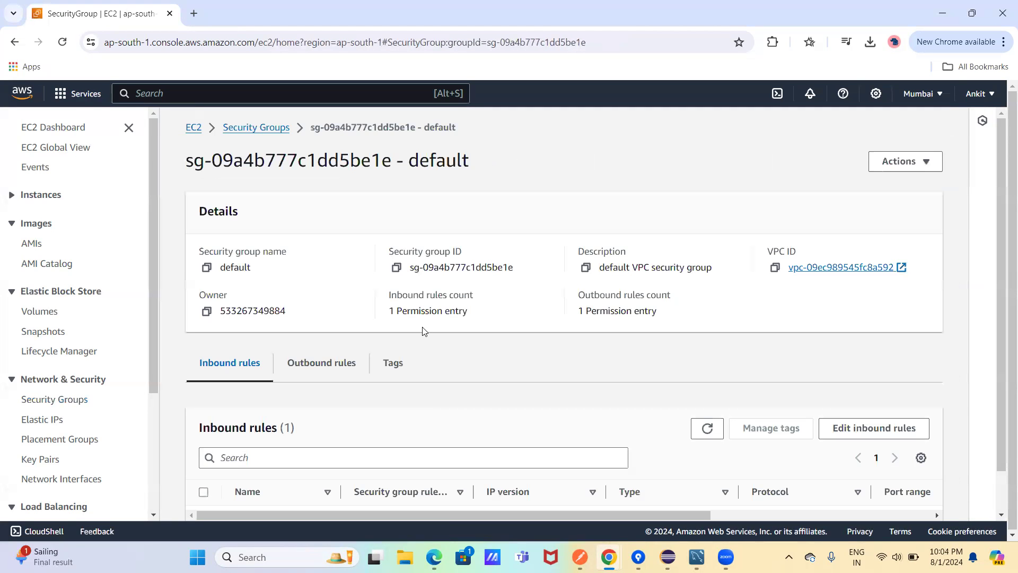
pyautogui.scroll(-1, 456, 375)
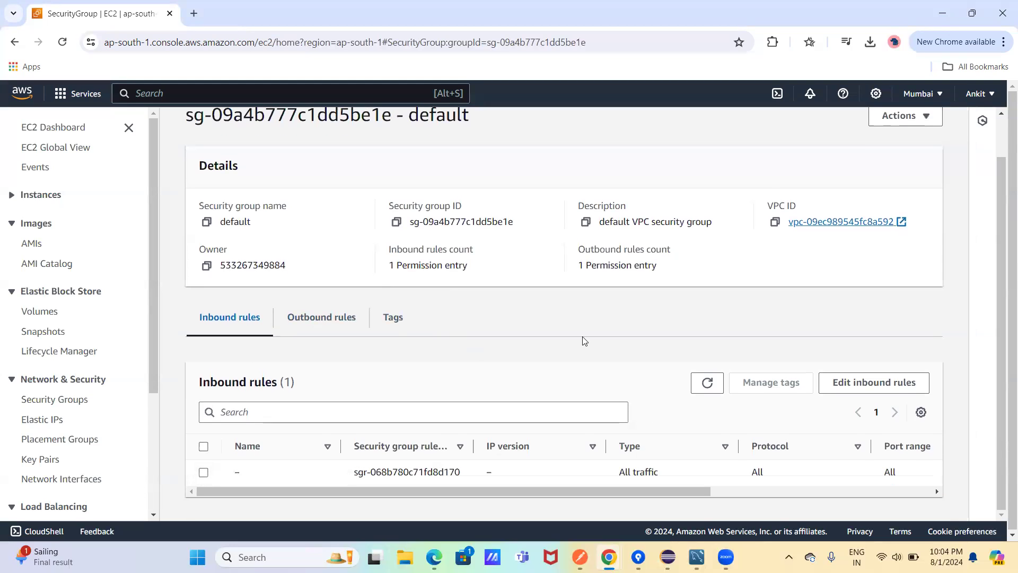
pyautogui.click(901, 395)
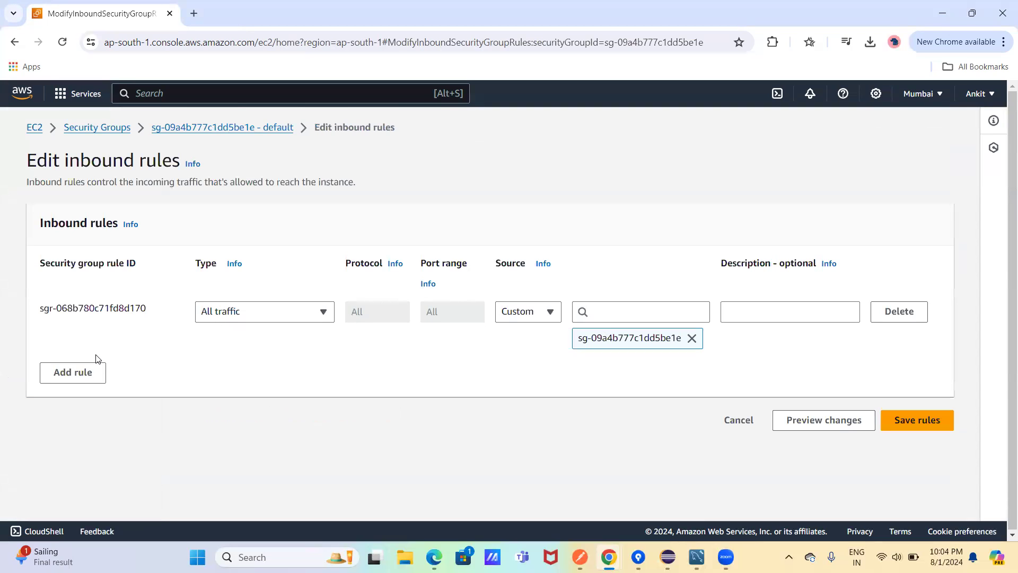
pyautogui.click(84, 371)
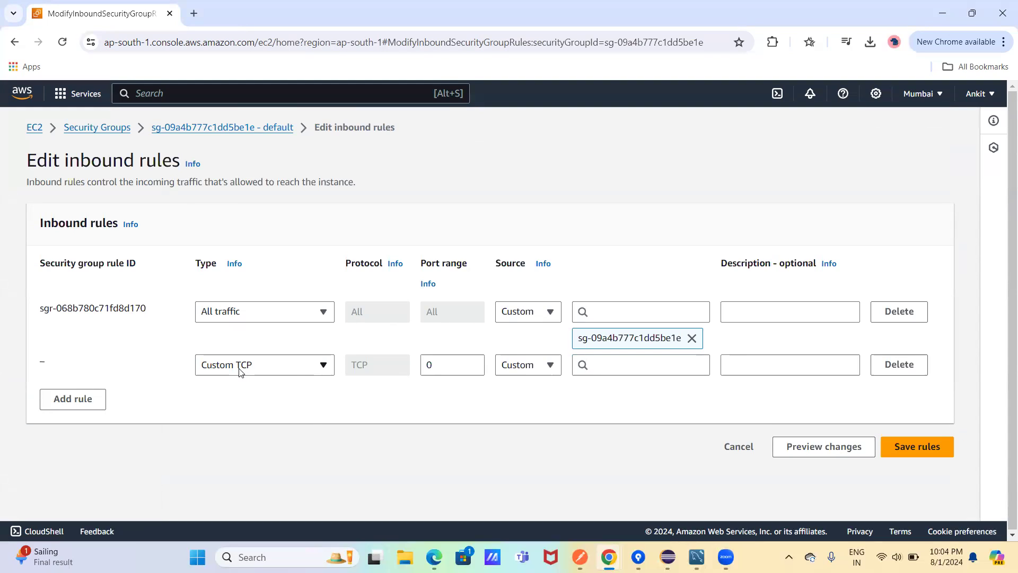
pyautogui.click(455, 361)
pyautogui.press('BackSpace')
pyautogui.write('3306')
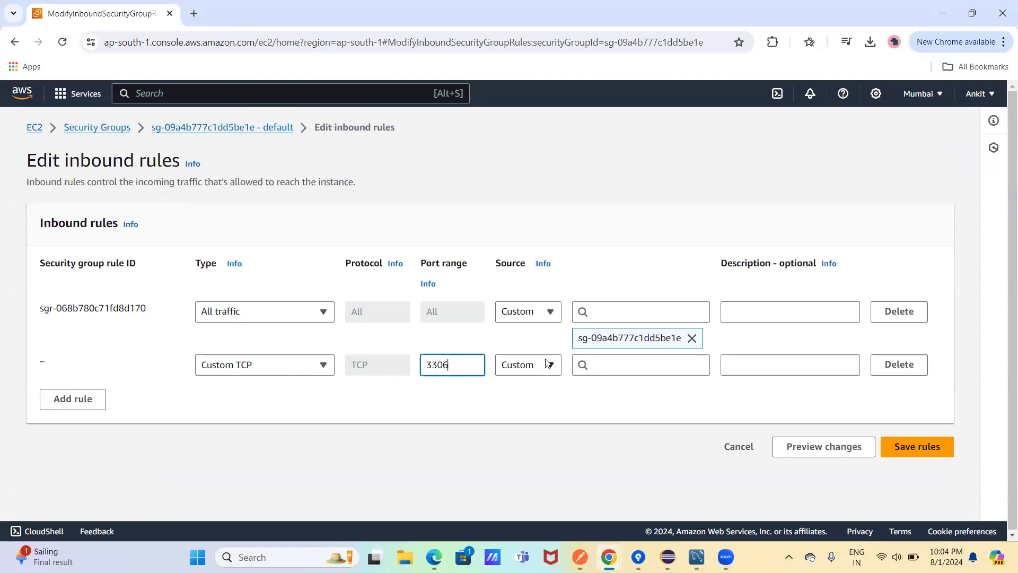
pyautogui.click(608, 369)
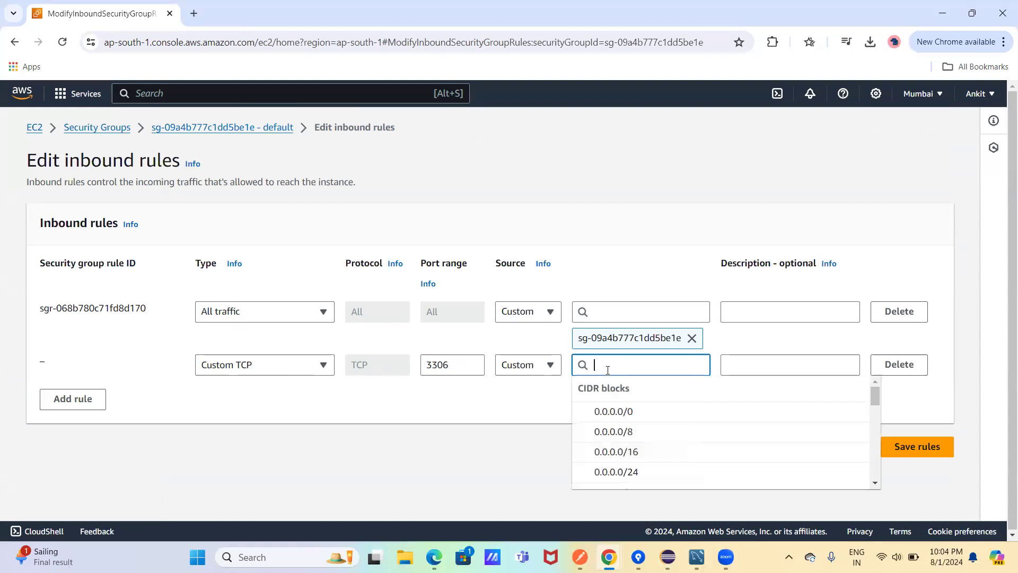
pyautogui.click(627, 422)
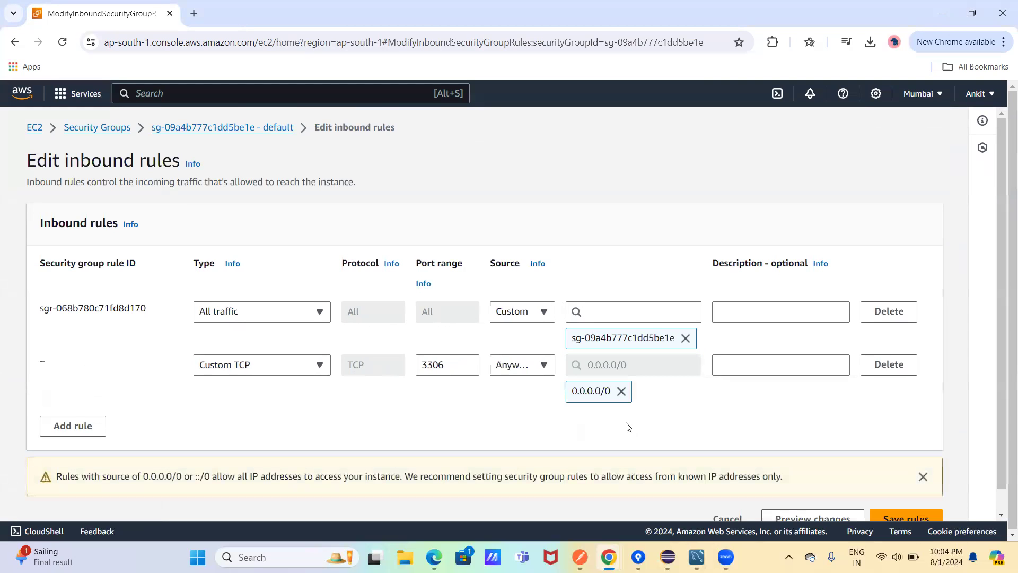
# - Save the new inbound rule and dismiss the success message
pyautogui.scroll(-1, 846, 444)
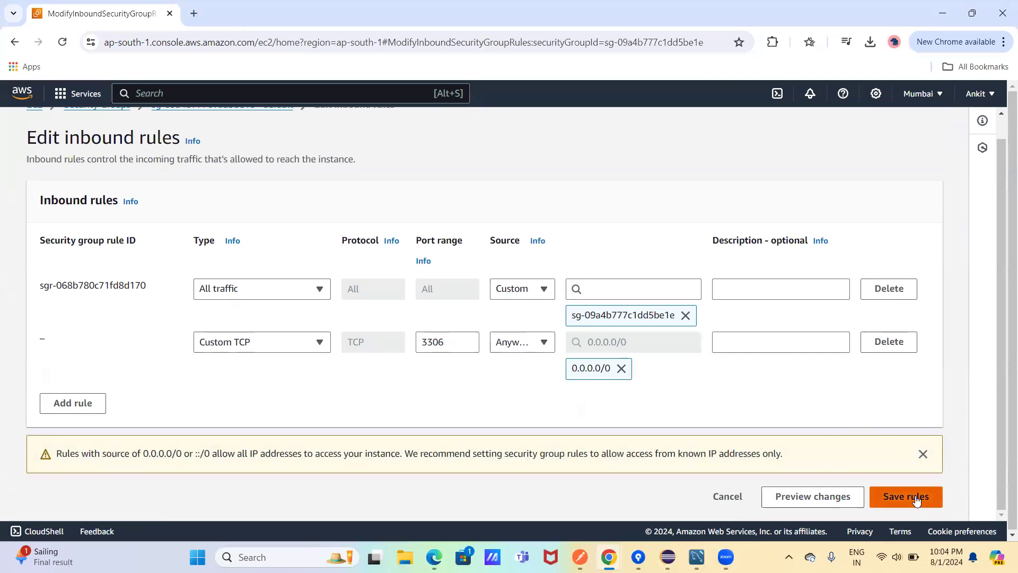
pyautogui.click(909, 498)
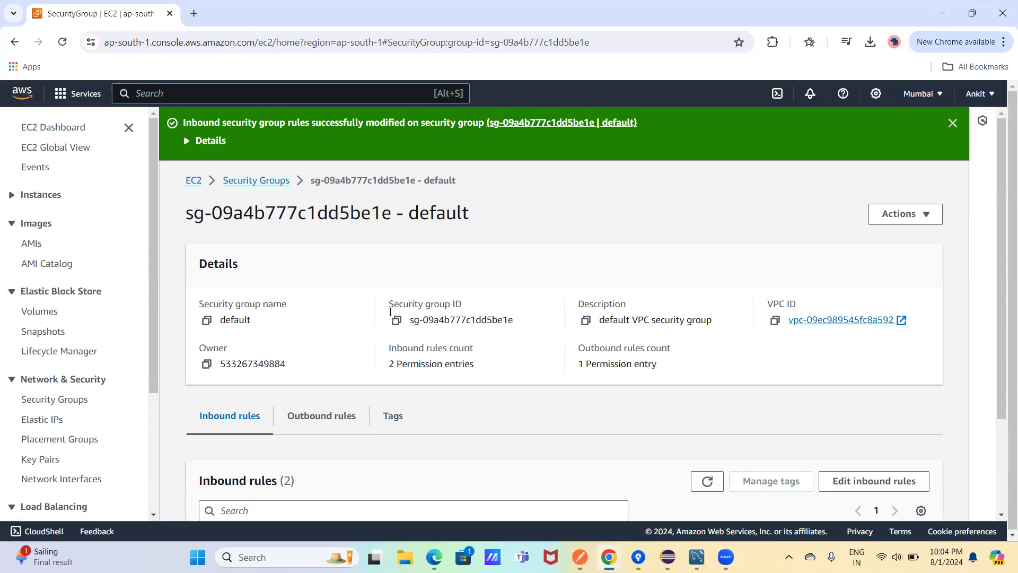
pyautogui.scroll(-2, 356, 366)
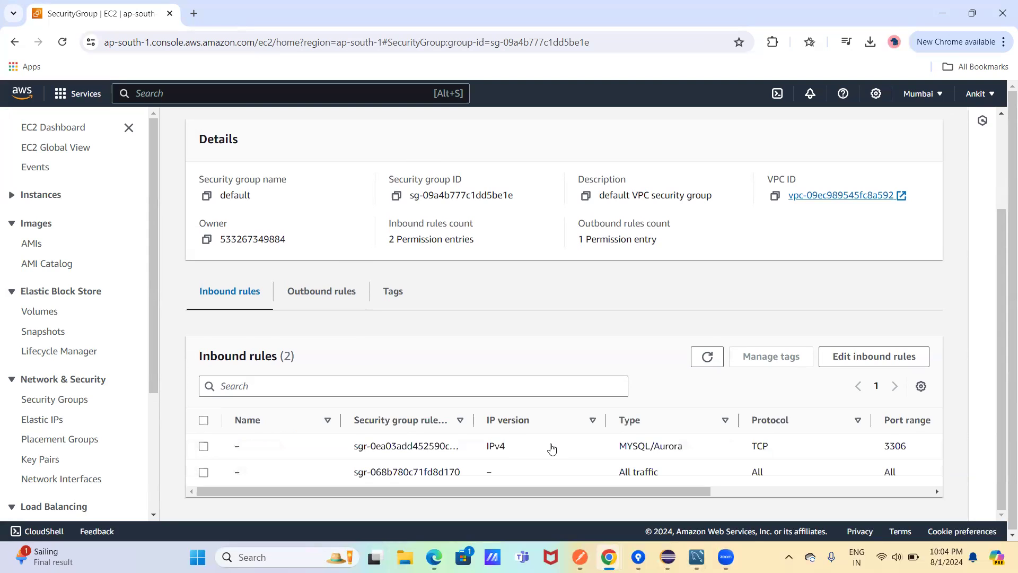
pyautogui.scroll(2, 383, 269)
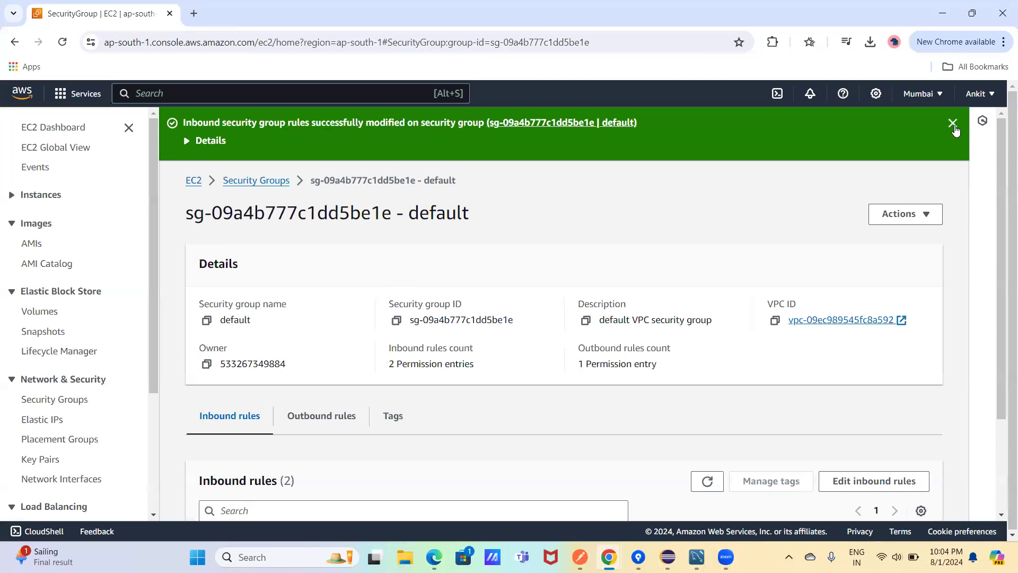
pyautogui.click(953, 124)
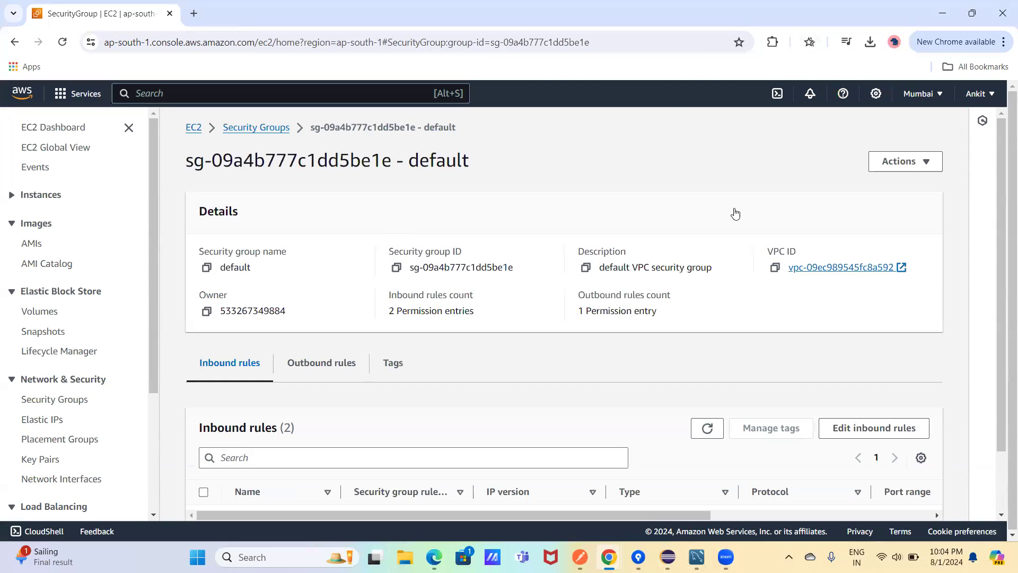
pyautogui.click(667, 557)
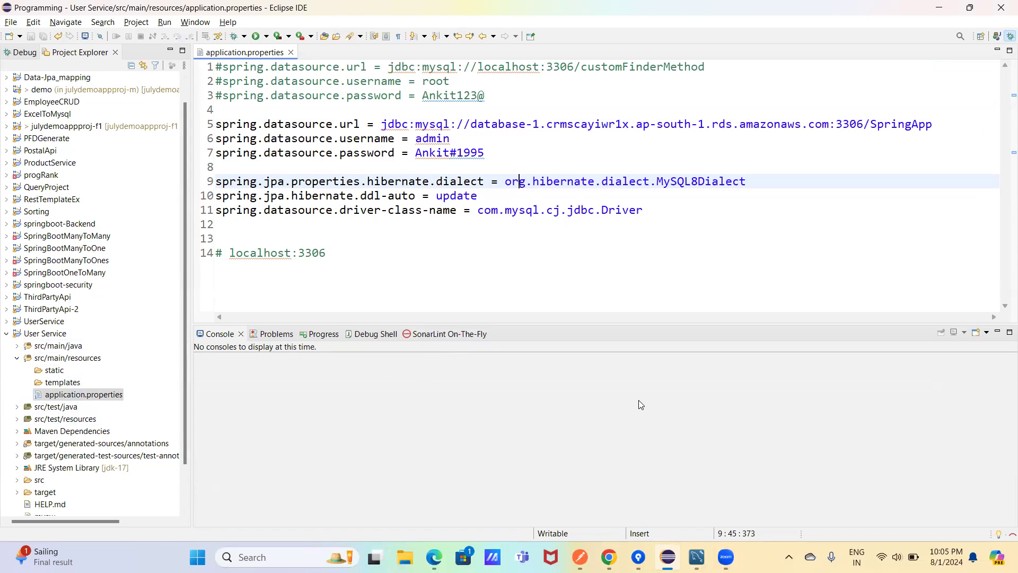
# - Add a new MySQL Workbench connection and enter AWS_RDS as its Connection Name
pyautogui.moveTo(703, 547)
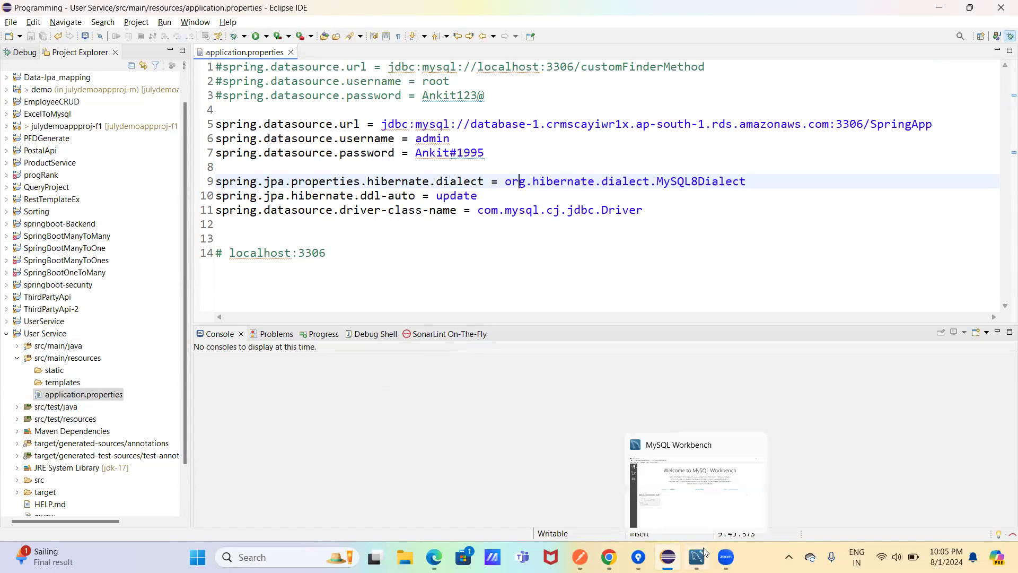
pyautogui.click(696, 485)
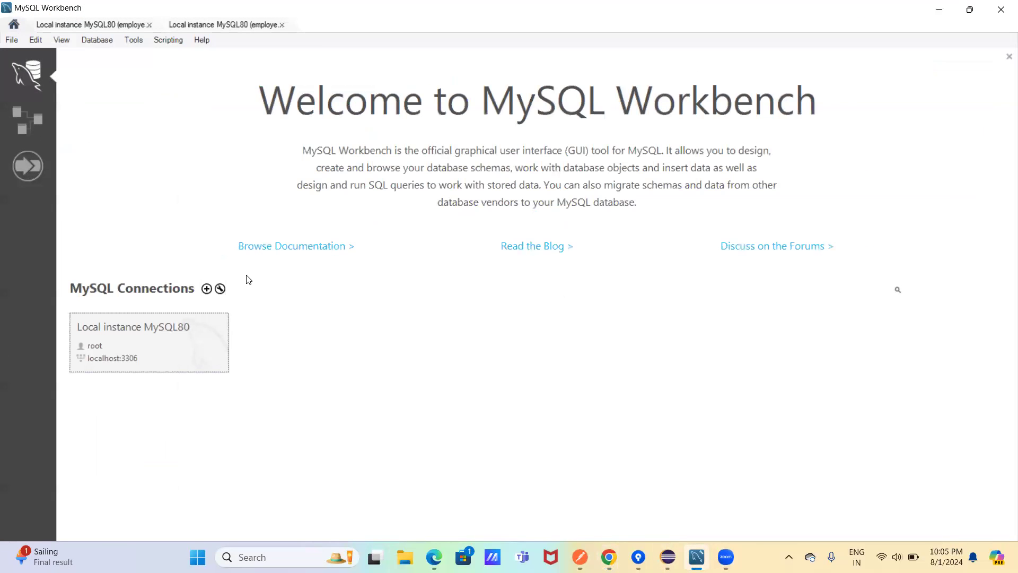
pyautogui.click(209, 290)
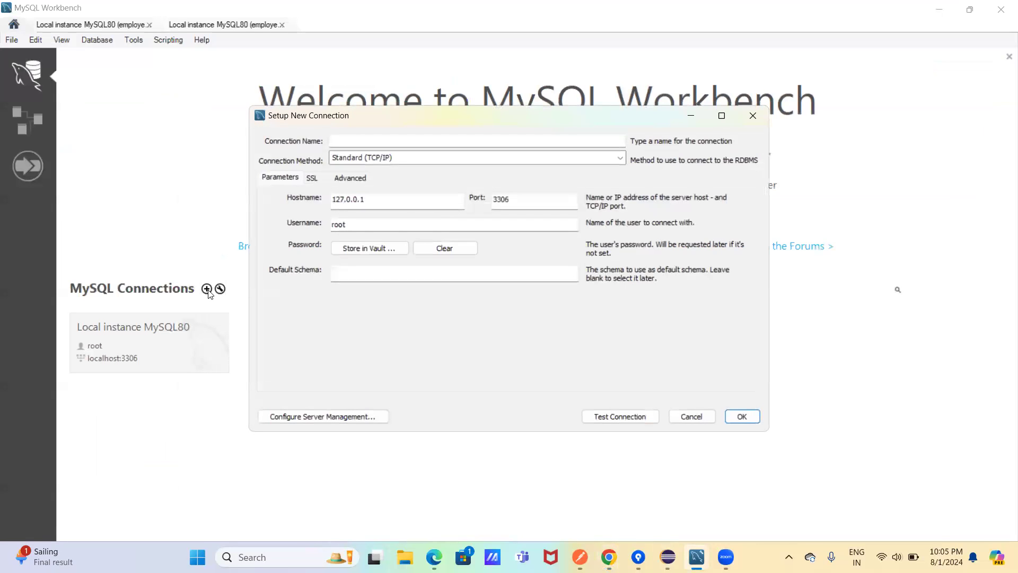
pyautogui.click(356, 141)
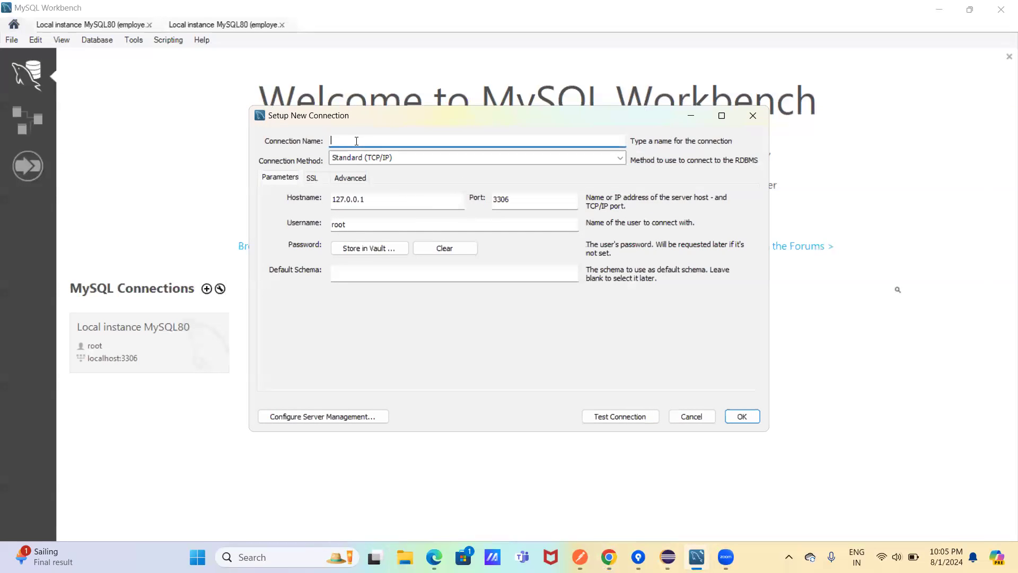
pyautogui.write('AWS_RDS')
# - Return to the browser and go back to the Security Groups list
pyautogui.moveTo(608, 557)
pyautogui.click(618, 509)
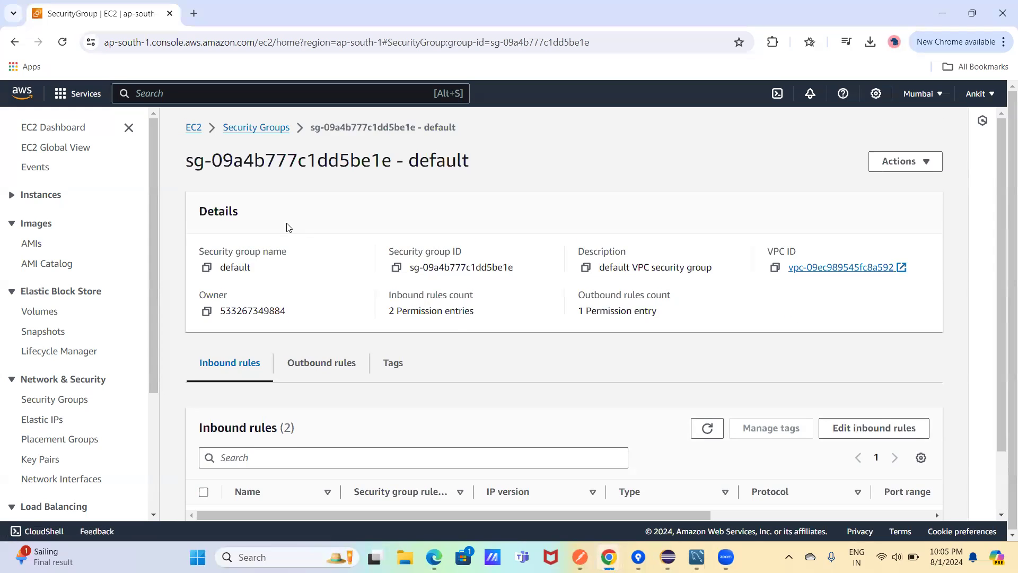
pyautogui.scroll(-1, 73, 268)
pyautogui.scroll(1, 73, 272)
pyautogui.scroll(-2, 330, 286)
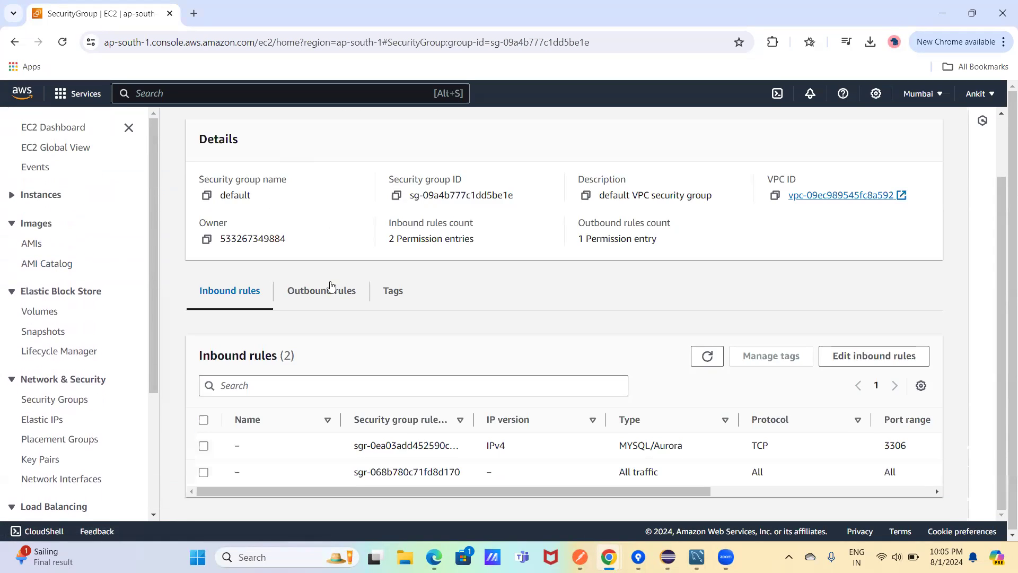
pyautogui.scroll(2, 330, 286)
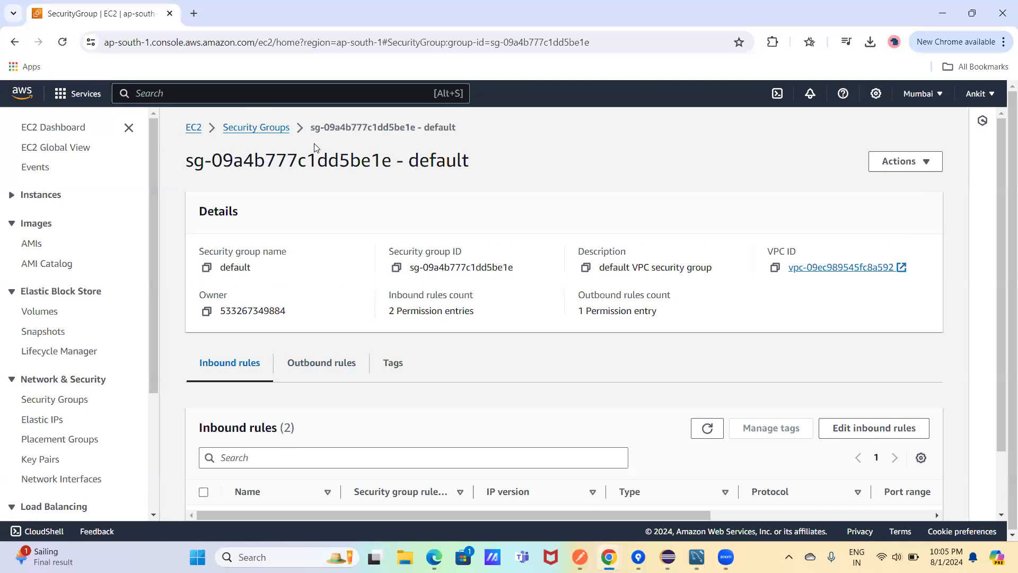
pyautogui.click(265, 135)
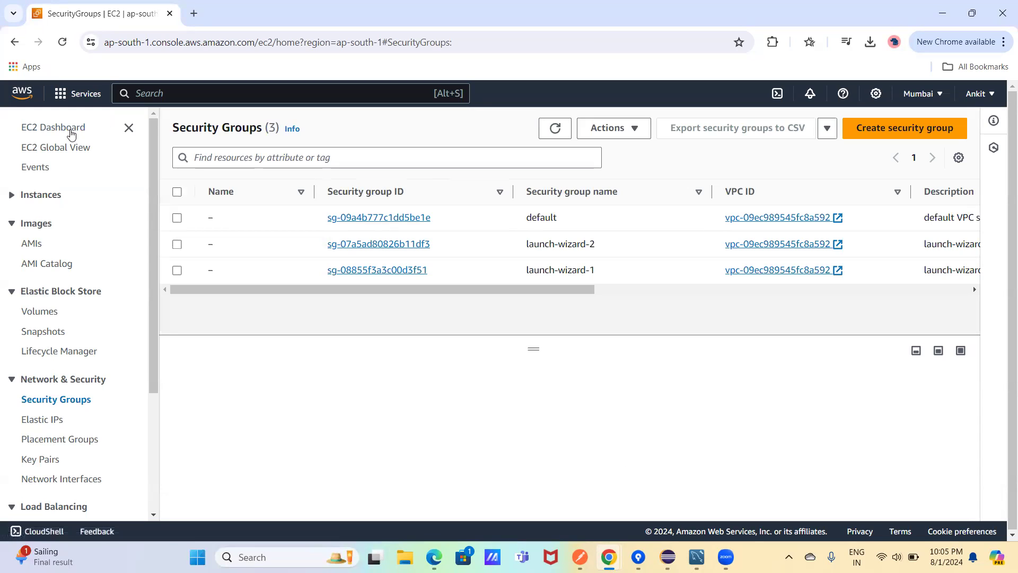
# - Search for RDS and open database-1 from the Databases list
pyautogui.click(233, 98)
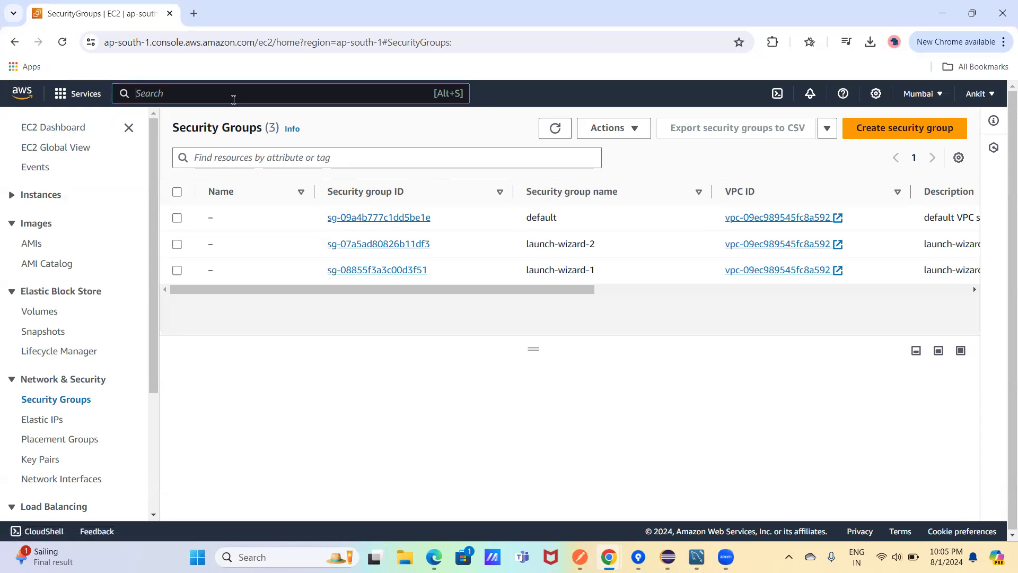
pyautogui.write('RDS')
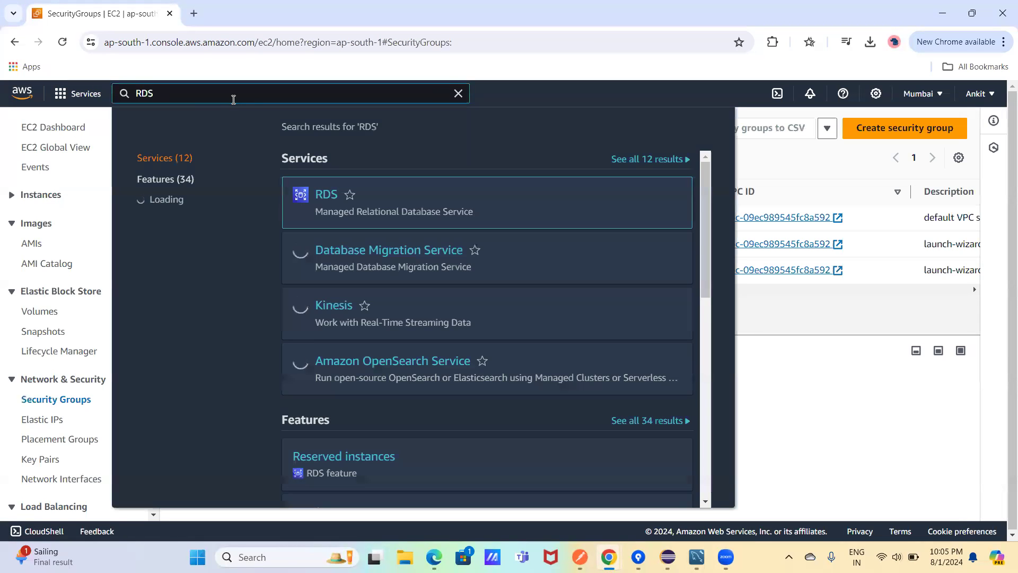
pyautogui.moveTo(385, 206)
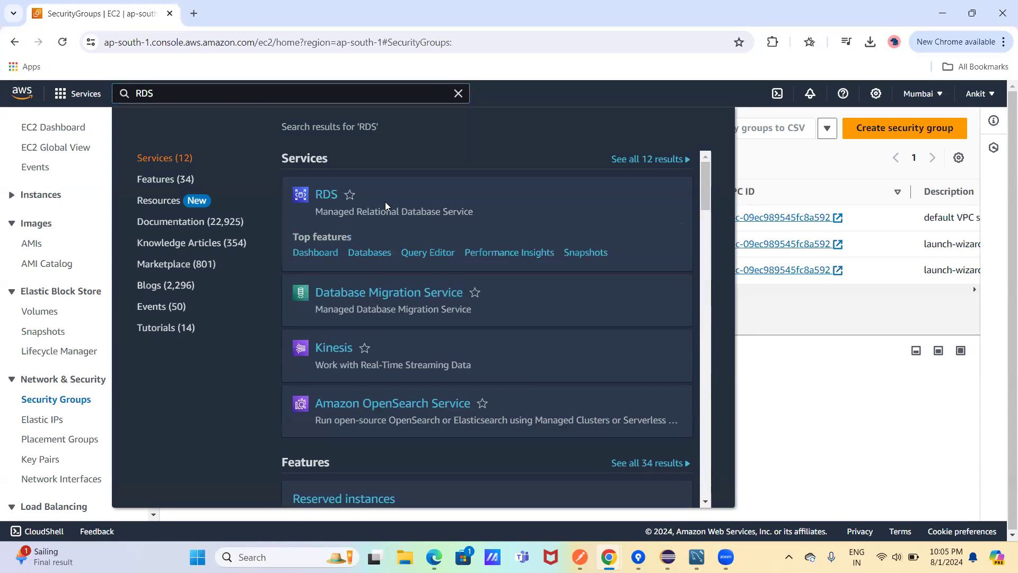
pyautogui.click(369, 253)
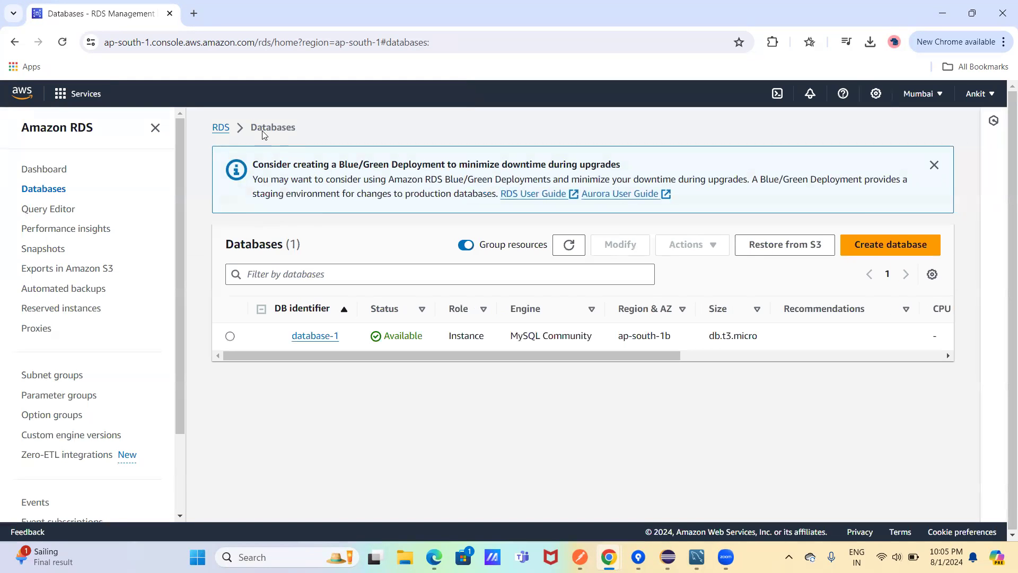
pyautogui.click(318, 337)
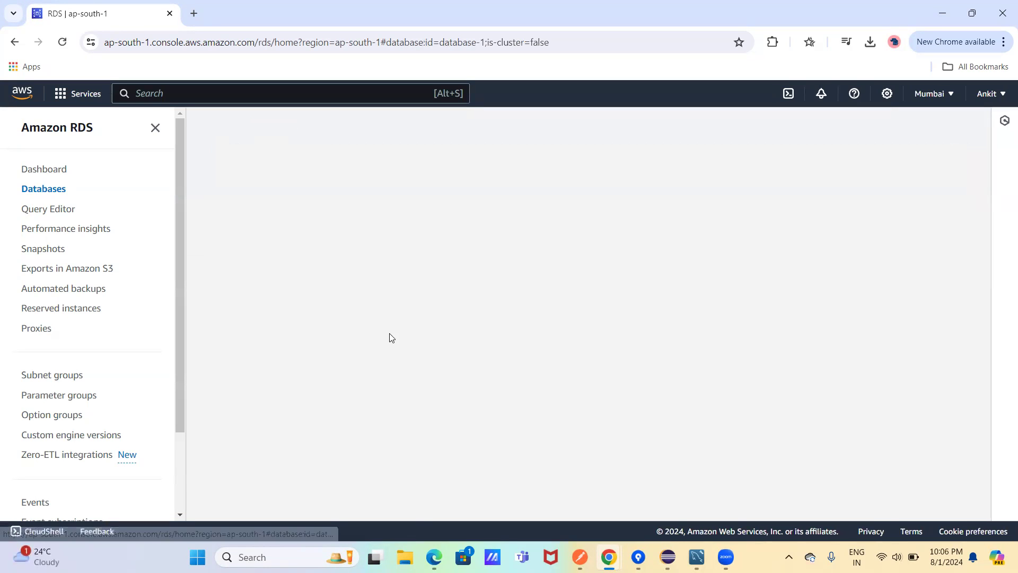
pyautogui.scroll(-3, 470, 326)
# - Paste database-1's RDS endpoint as the Hostname and set the Username to admin
pyautogui.click(234, 359)
pyautogui.hotkey('alt', 'Tab')
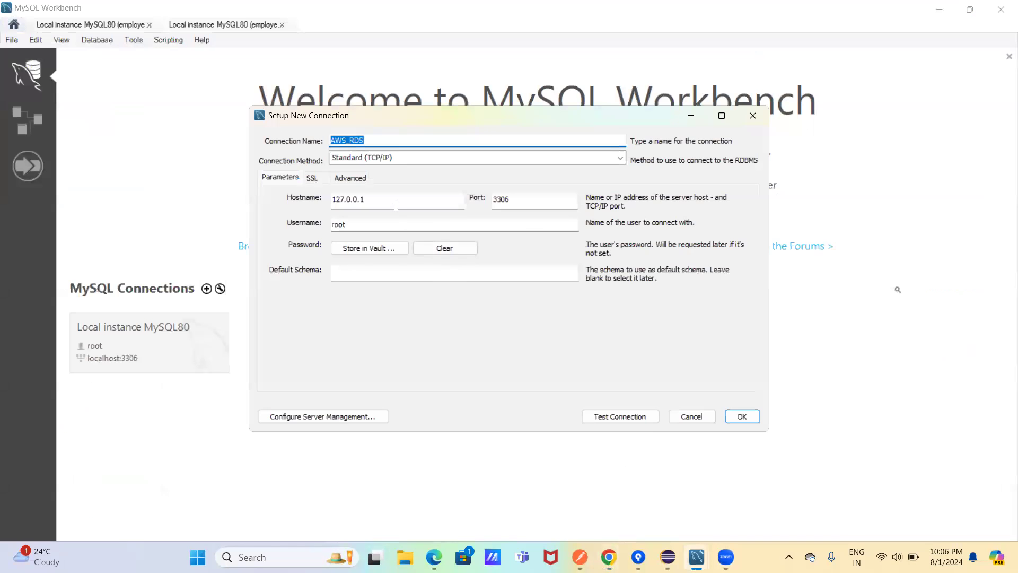
pyautogui.hotkey('alt', 'Tab')
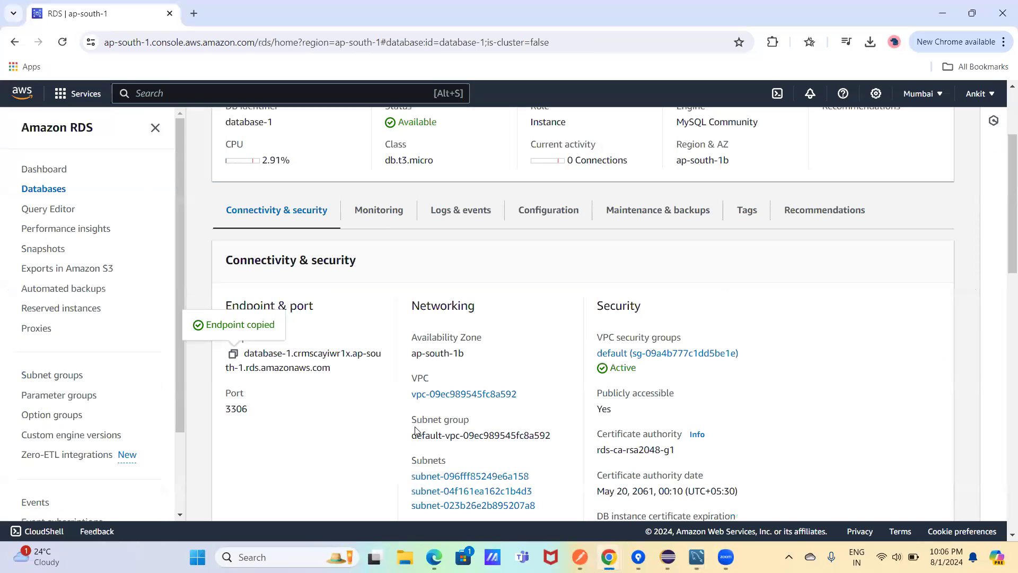
pyautogui.hotkey('alt', 'Tab')
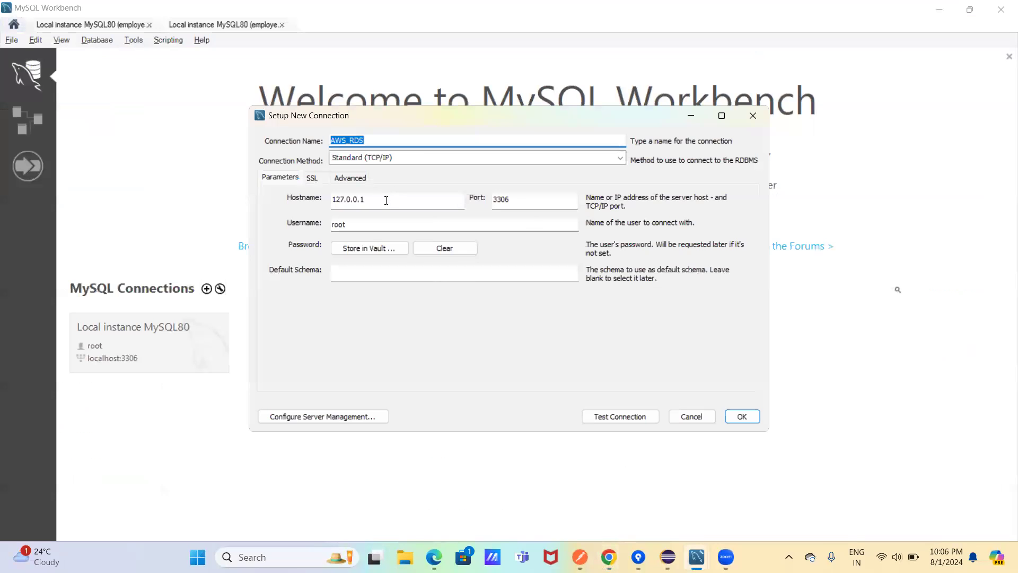
pyautogui.moveTo(386, 200); pyautogui.dragTo(324, 203)
pyautogui.hotkey('ctrl', 'v')
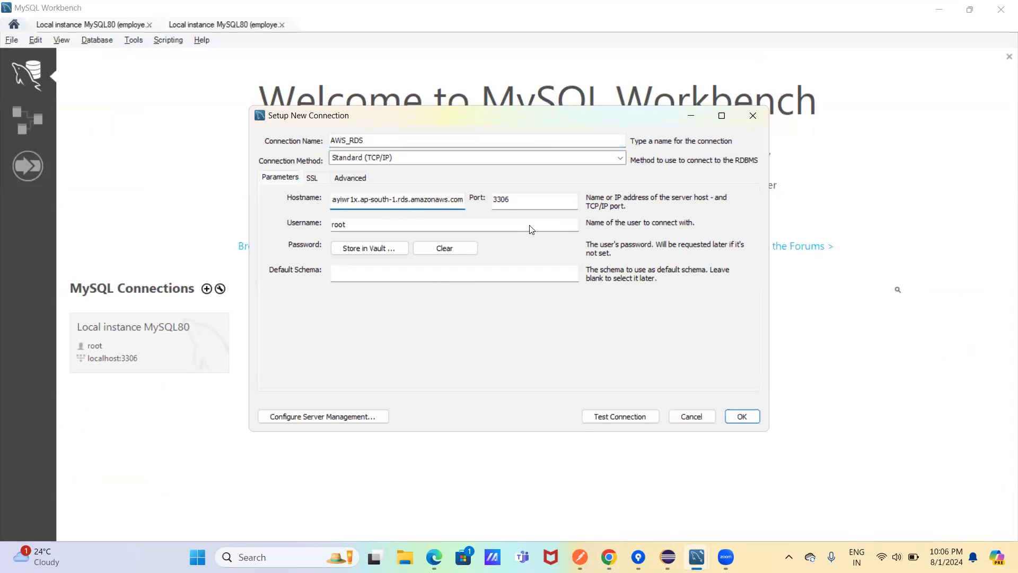
pyautogui.click(392, 229)
pyautogui.press('BackSpace')
pyautogui.press('BackSpace')
pyautogui.press('BackSpace')
pyautogui.press('BackSpace')
pyautogui.write('admin')
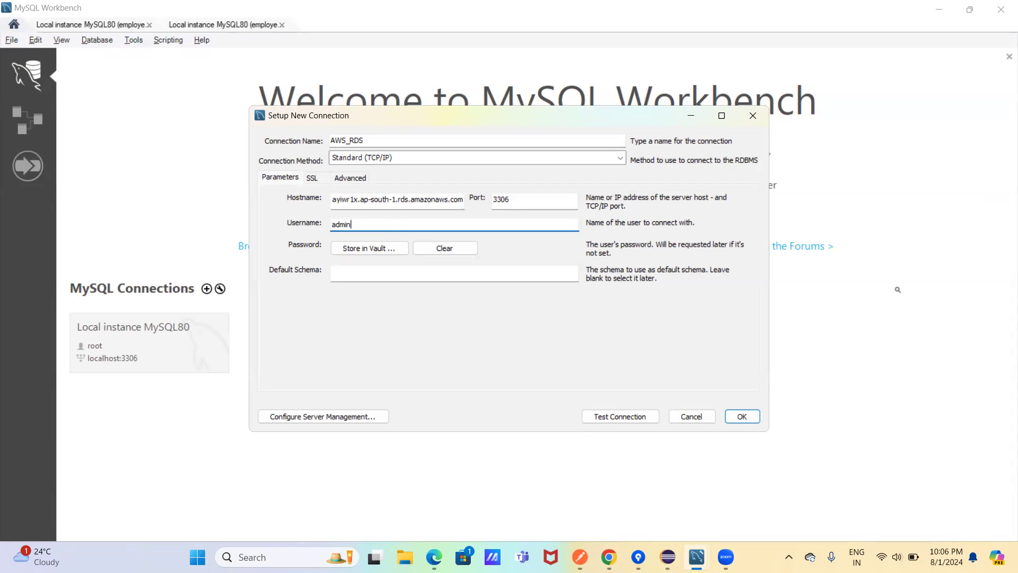
# - Store the master password in the vault, test the connection successfully, and save it
pyautogui.click(346, 248)
pyautogui.write('*****')
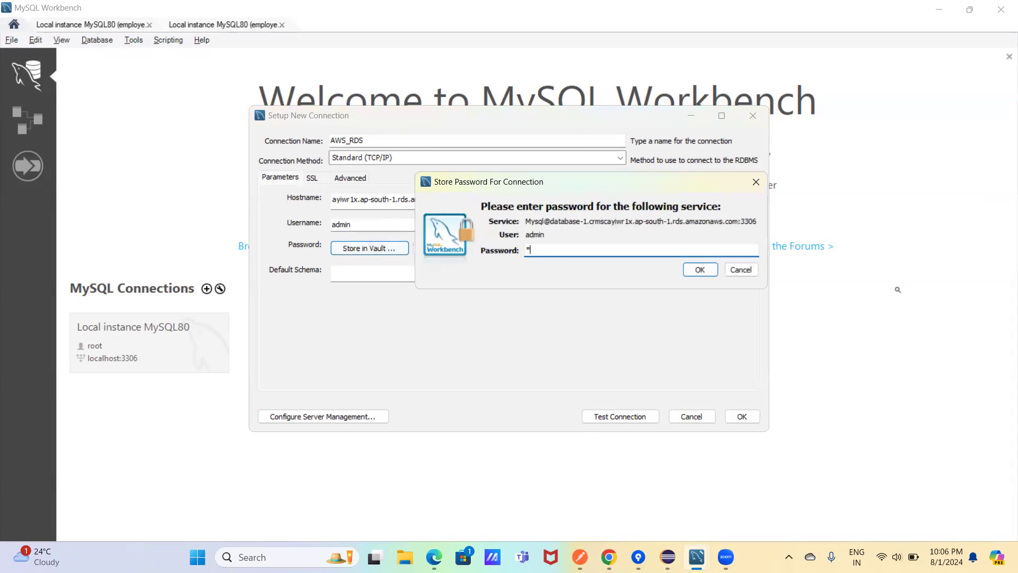
pyautogui.write('*****')
pyautogui.click(700, 269)
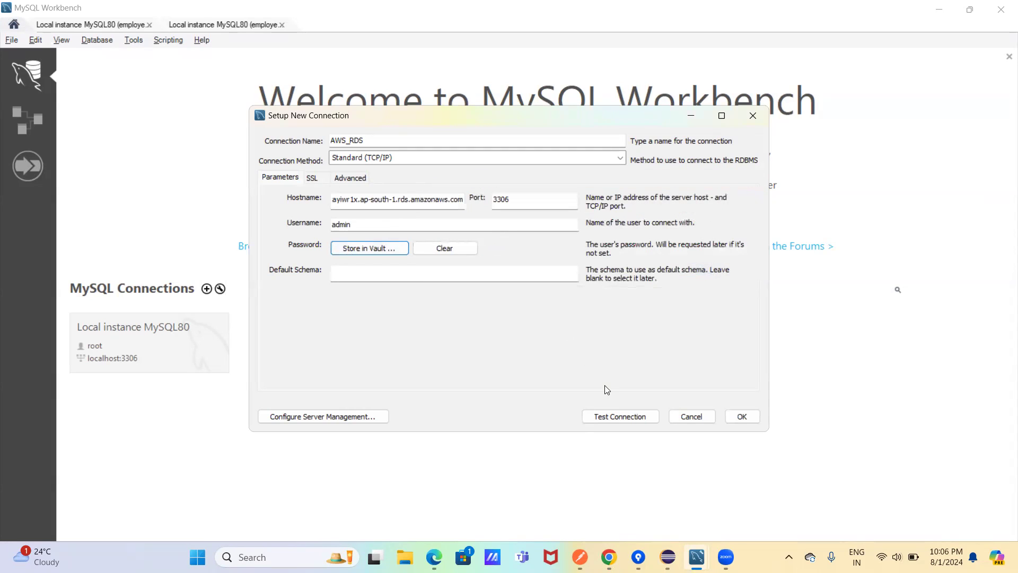
pyautogui.click(607, 419)
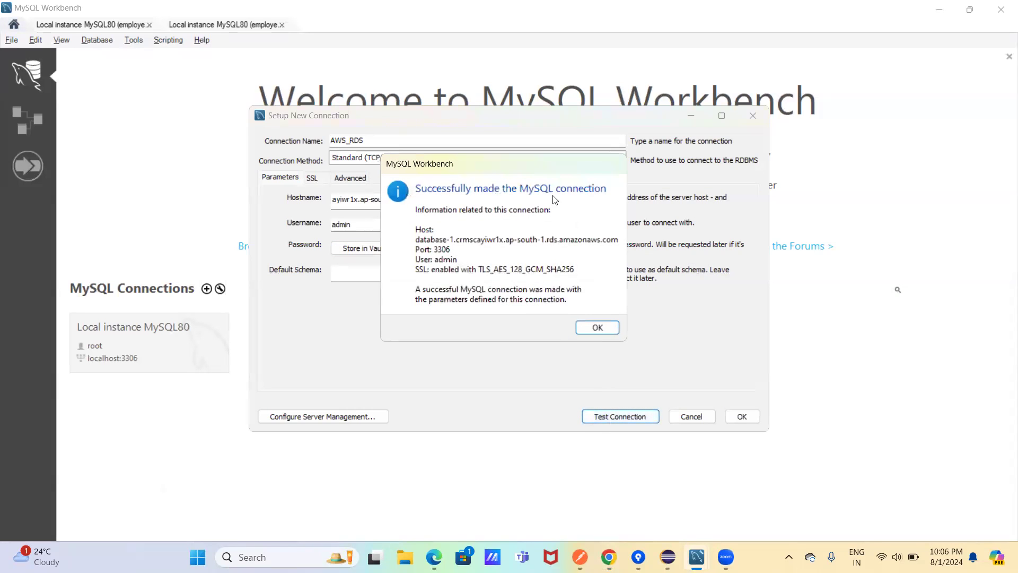
pyautogui.click(602, 327)
pyautogui.click(745, 417)
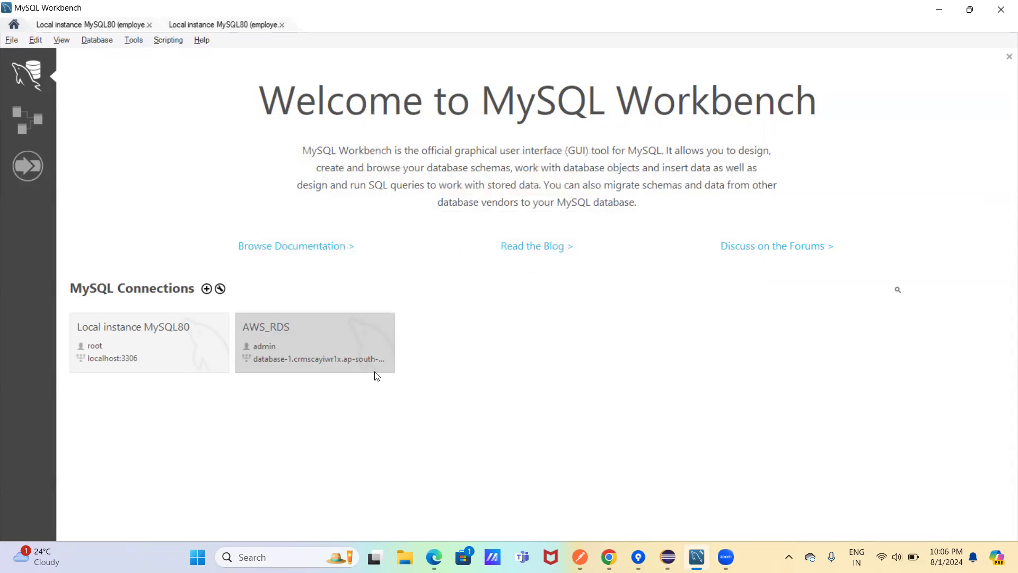
# - Open the AWS_RDS connection and execute 'show databases;' in Query 1
pyautogui.click(319, 353)
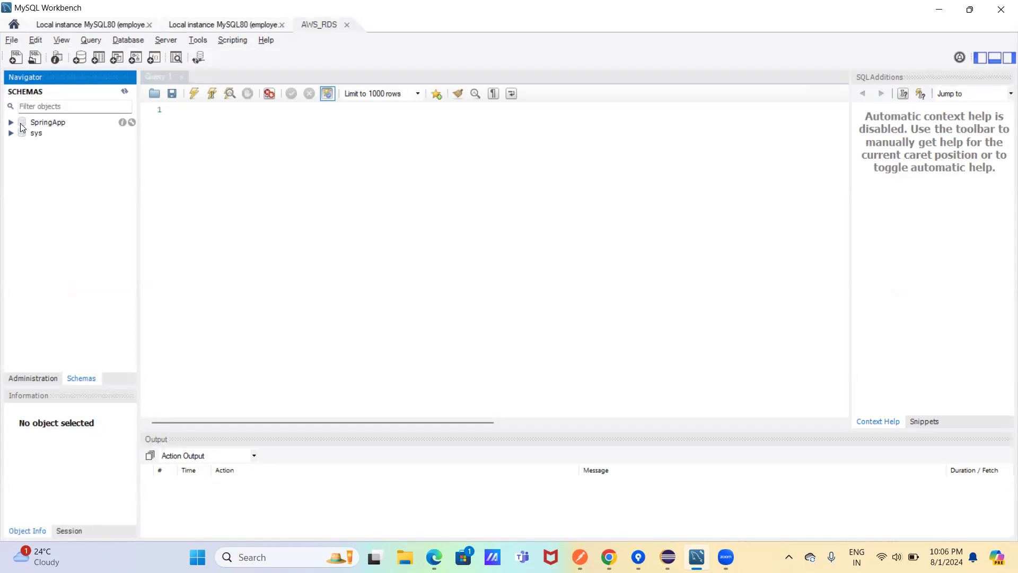
pyautogui.click(232, 124)
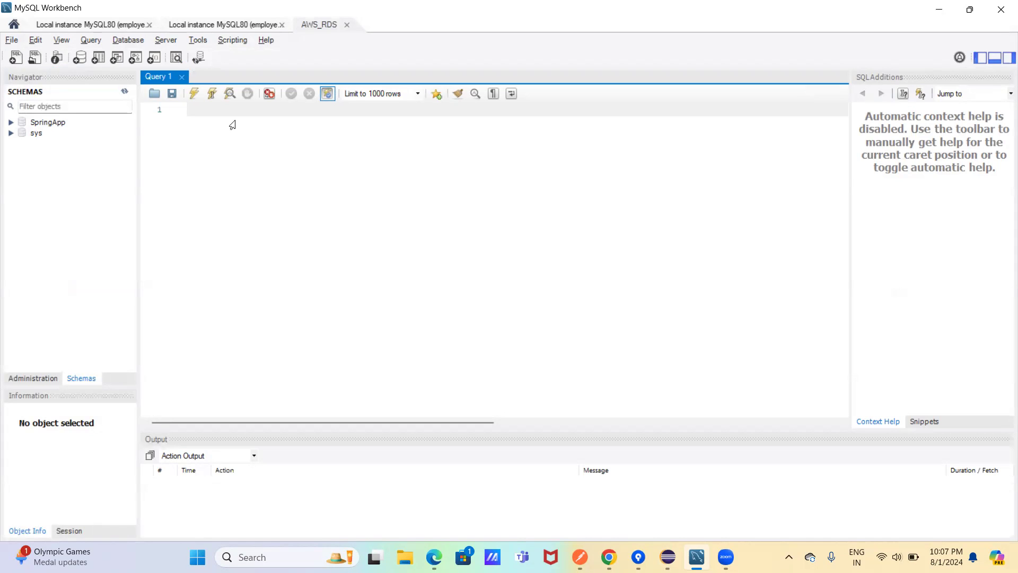
pyautogui.write('show database;')
pyautogui.moveTo(275, 111); pyautogui.dragTo(178, 112)
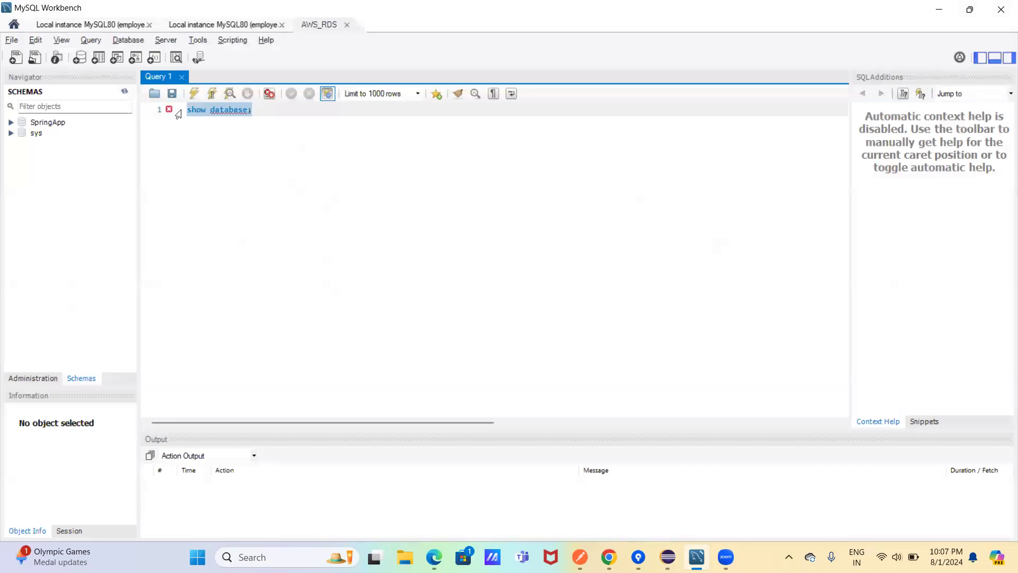
pyautogui.click(249, 110)
pyautogui.write('s')
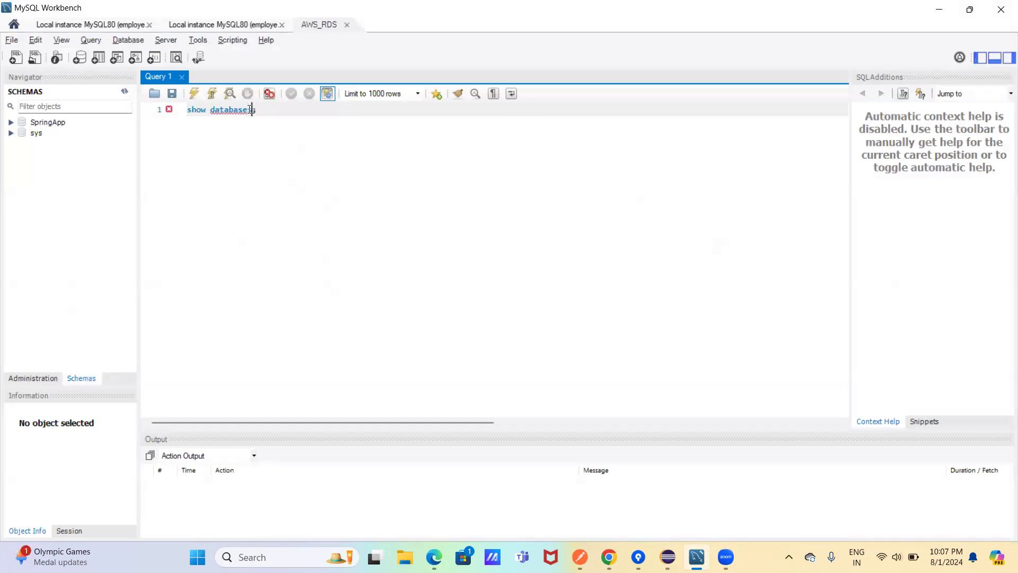
pyautogui.moveTo(279, 114); pyautogui.dragTo(163, 113)
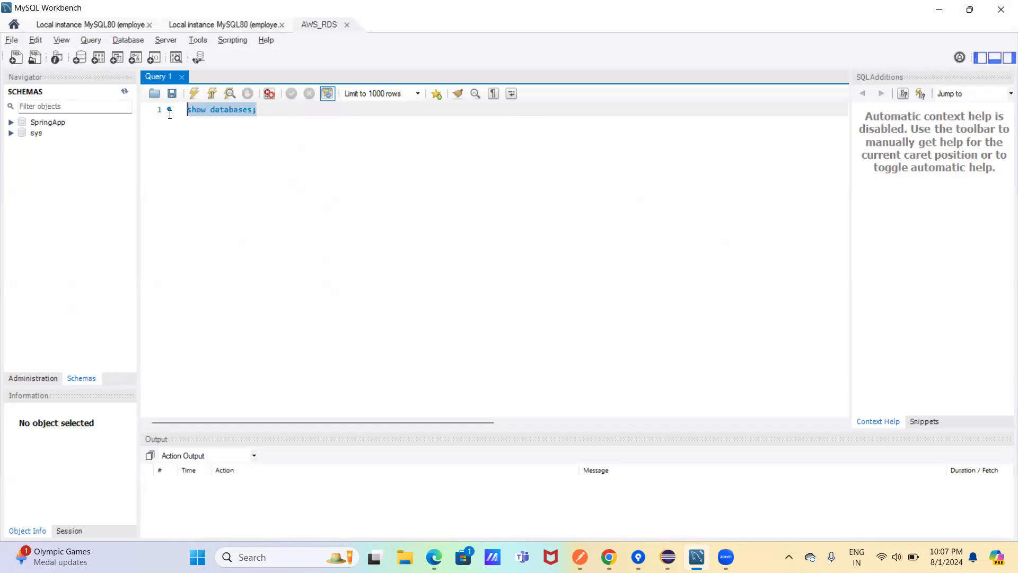
pyautogui.click(194, 94)
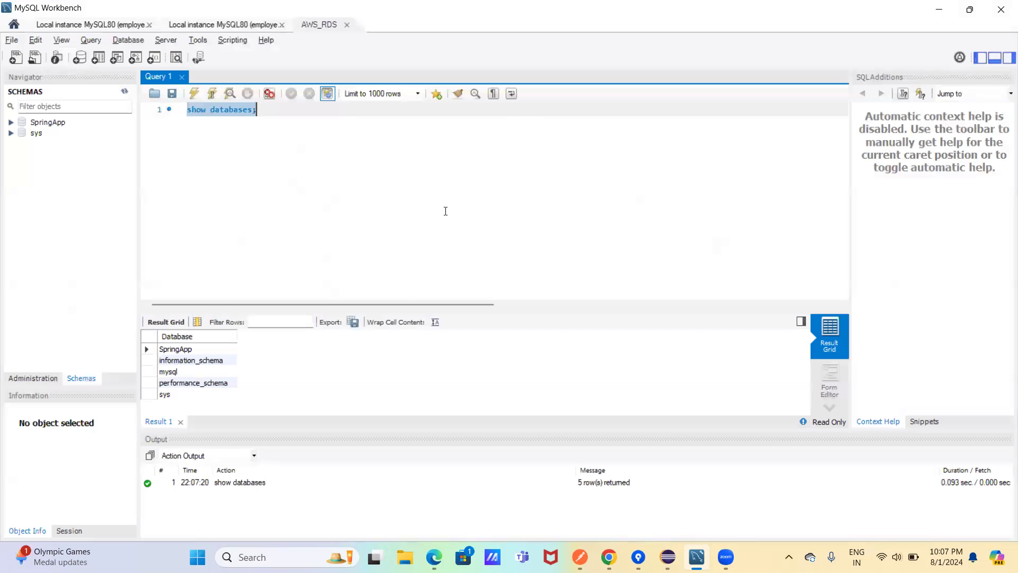
# - Delete the localhost:3306 comment on line 14 of application.properties and save it
pyautogui.click(667, 557)
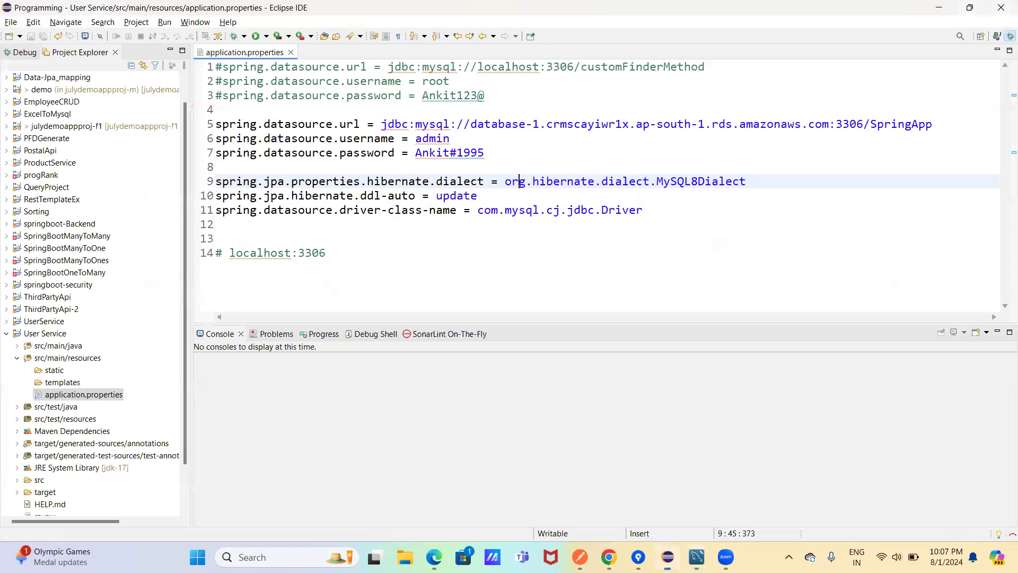
pyautogui.moveTo(346, 263); pyautogui.dragTo(199, 251)
pyautogui.press('BackSpace')
pyautogui.hotkey('ctrl', 's')
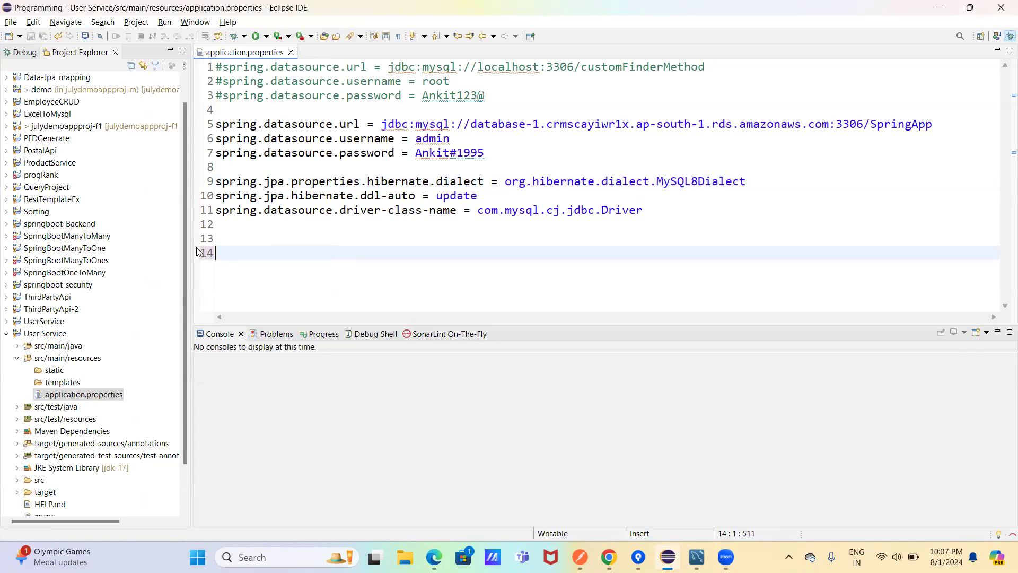
# - Run a 'clean package' Maven build of User Service, confirm BUILD SUCCESS, then clear the console
pyautogui.click(17, 359)
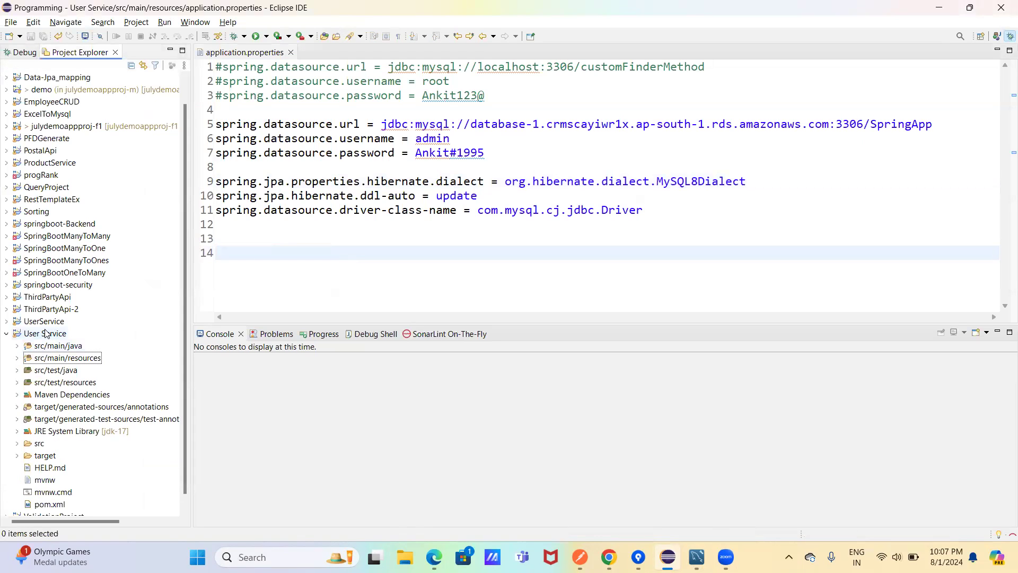
pyautogui.scroll(-1, 45, 335)
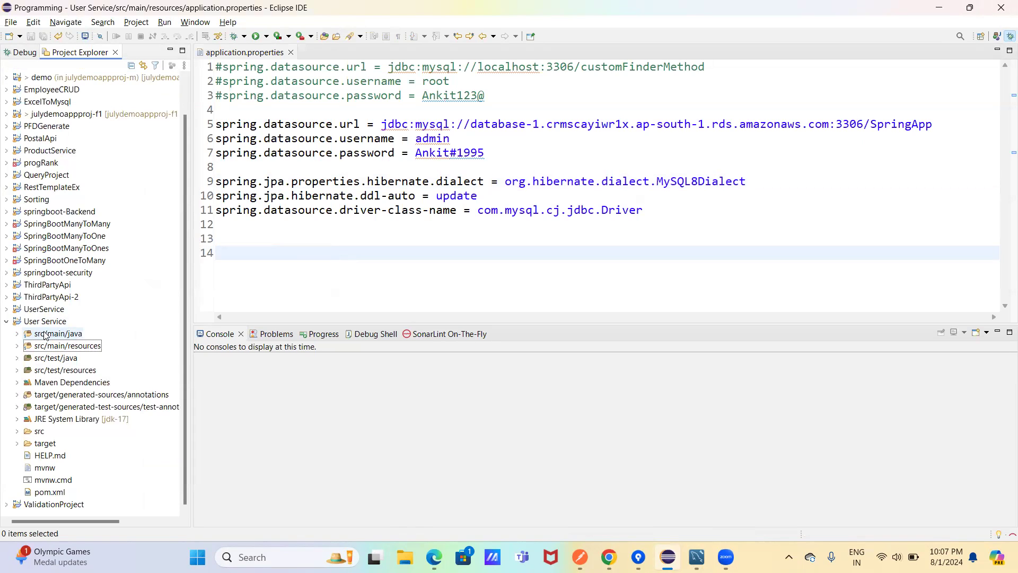
pyautogui.rightClick(33, 322)
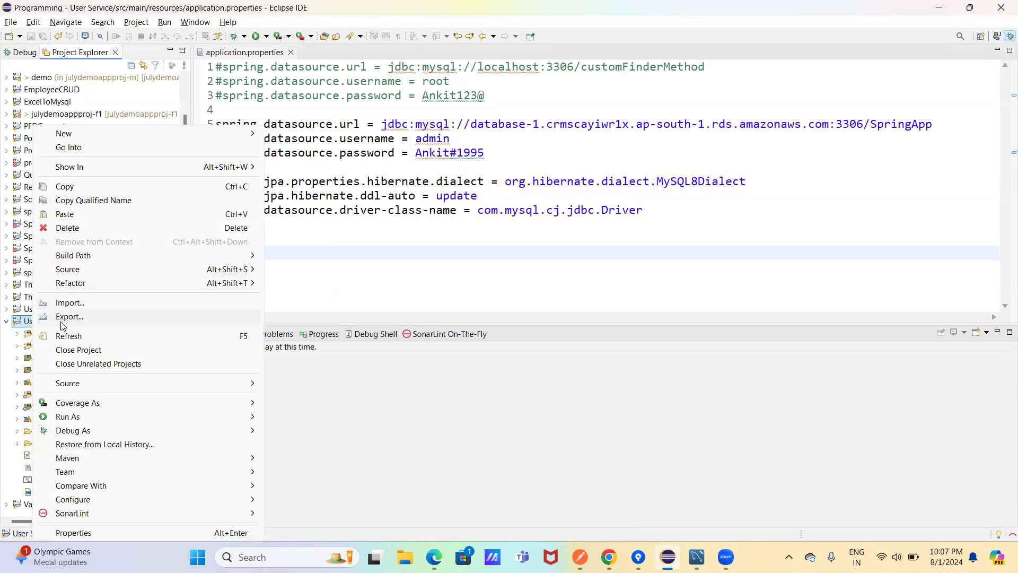
pyautogui.moveTo(160, 422)
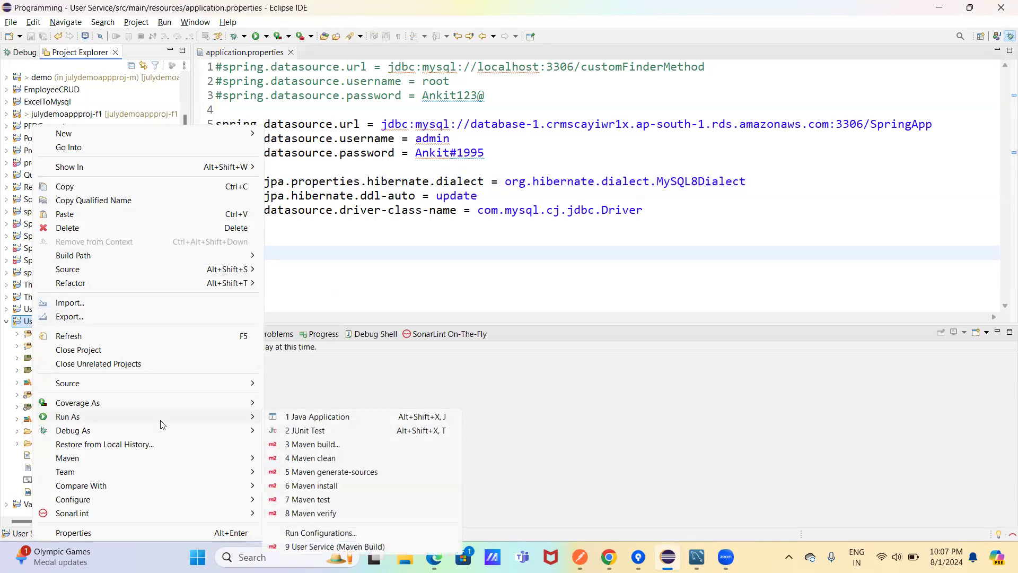
pyautogui.click(314, 445)
pyautogui.write('clean pac')
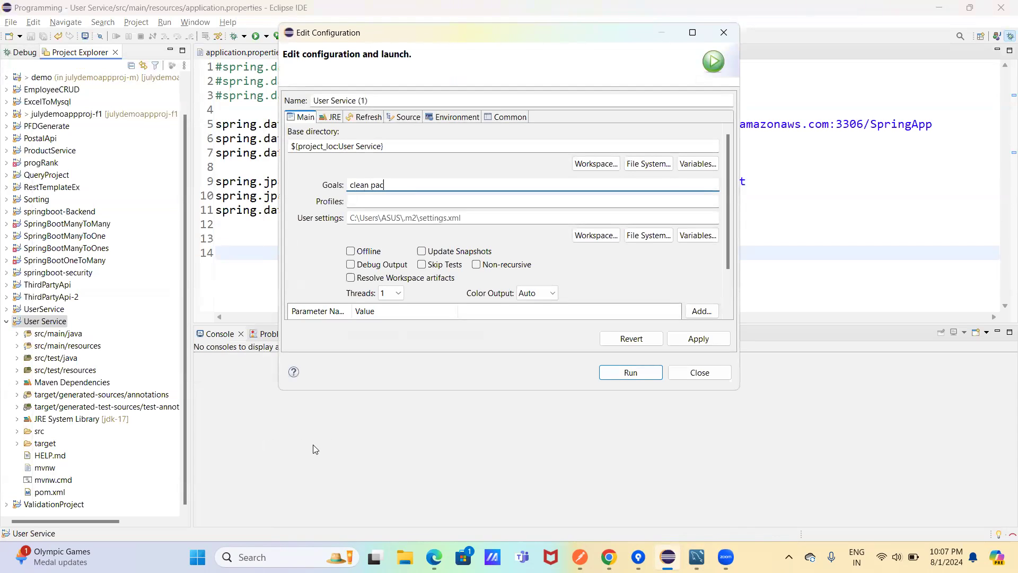
pyautogui.write('kage')
pyautogui.click(617, 373)
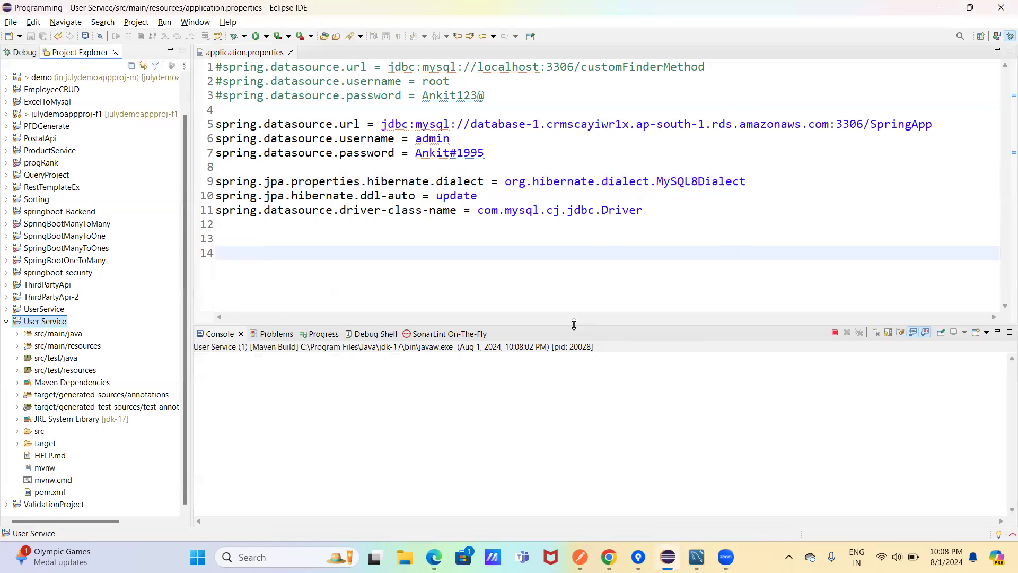
pyautogui.moveTo(573, 324); pyautogui.dragTo(574, 227)
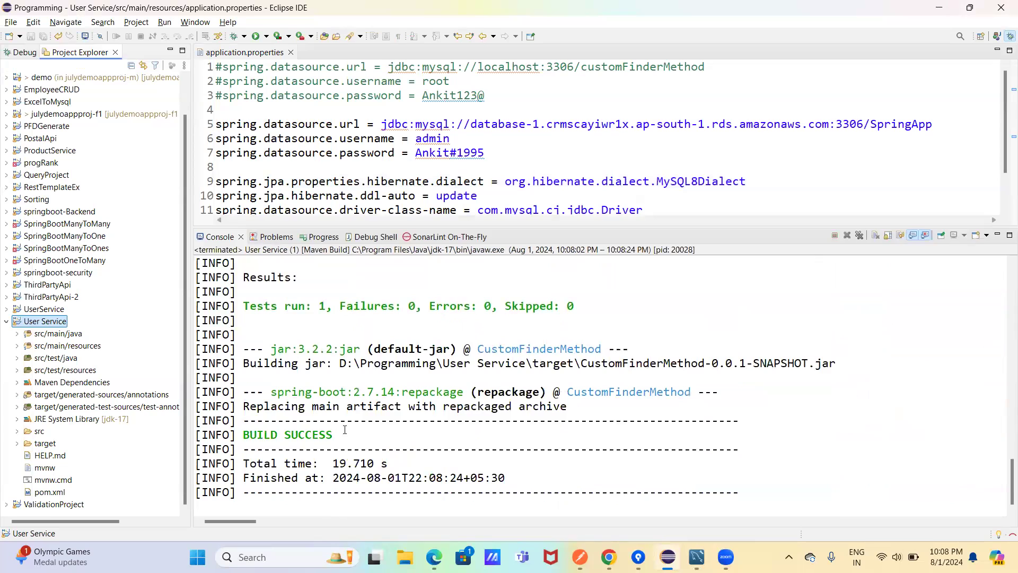
pyautogui.moveTo(345, 430); pyautogui.dragTo(197, 419)
pyautogui.click(459, 392)
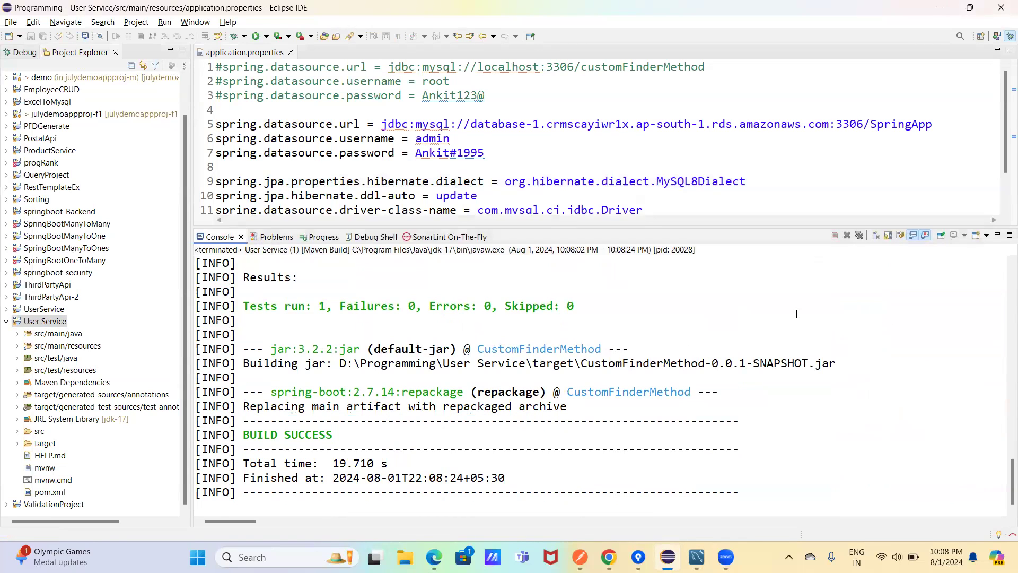
pyautogui.click(860, 235)
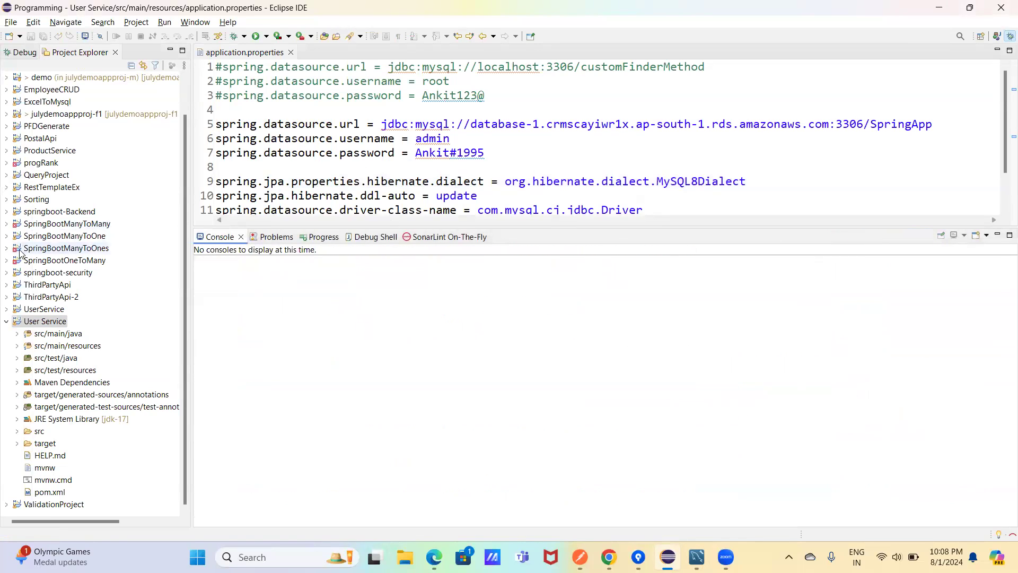
# - Start User Service with a 'clean spring-boot:run' Maven build
pyautogui.rightClick(46, 321)
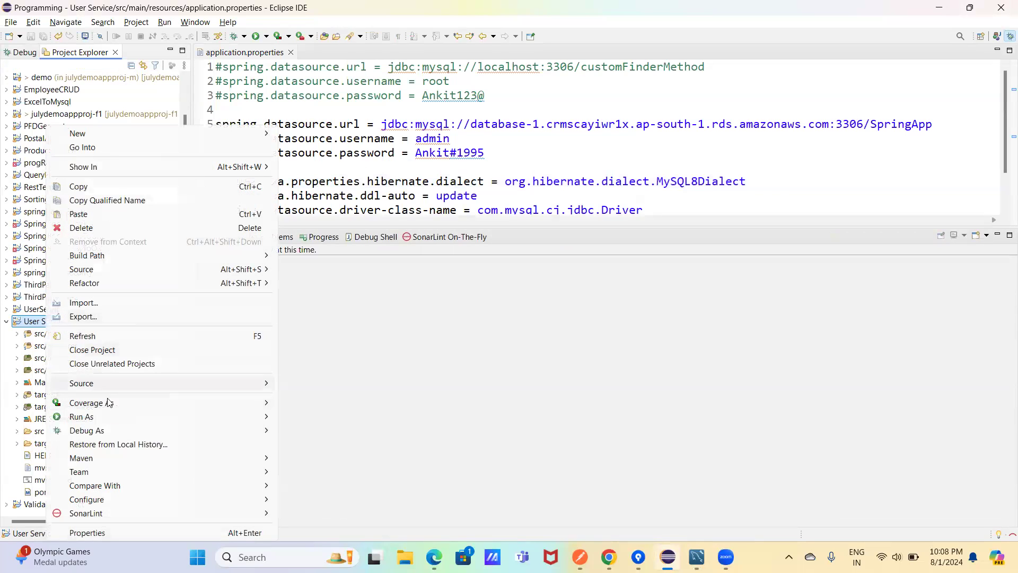
pyautogui.moveTo(106, 418)
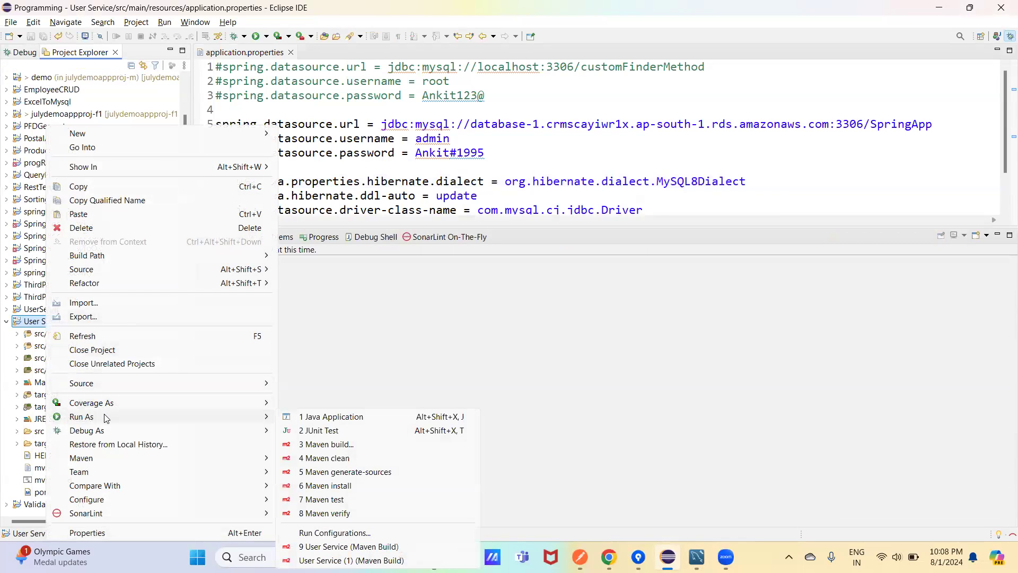
pyautogui.click(345, 444)
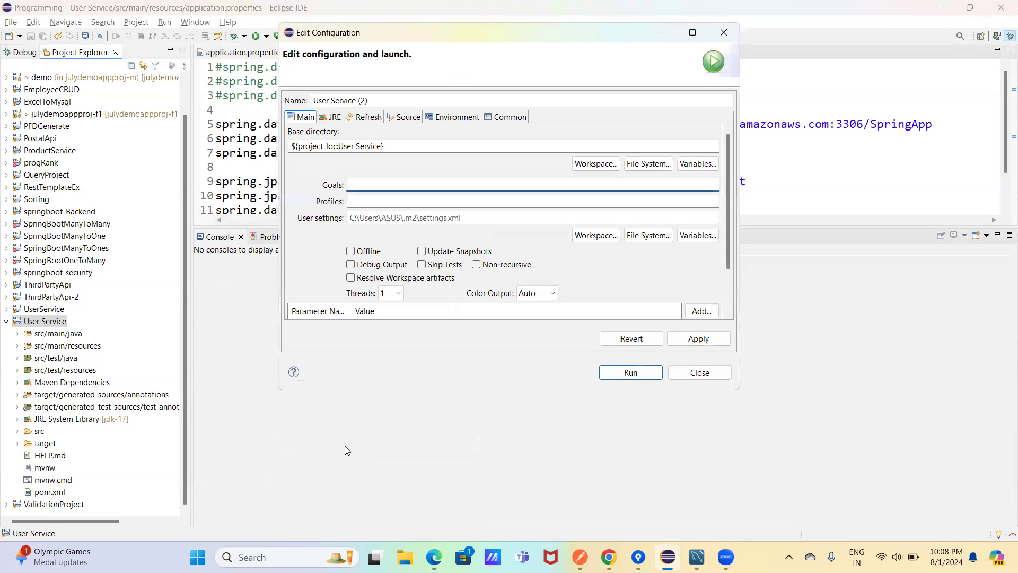
pyautogui.write('clean spring-boot:run')
pyautogui.click(631, 373)
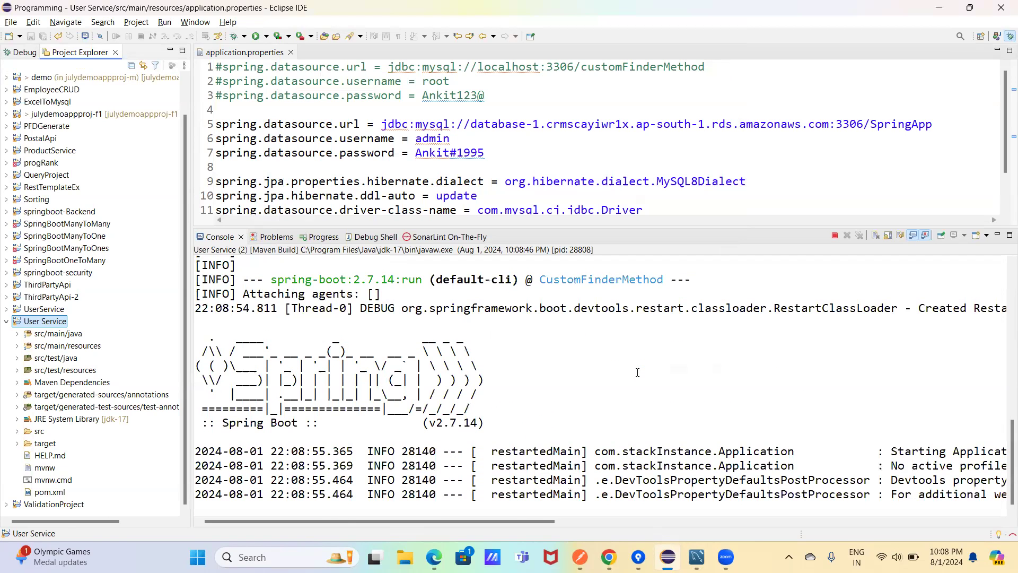
# - Read the console startup log to confirm Tomcat started on port 8080
pyautogui.hscroll(5, 637, 372)
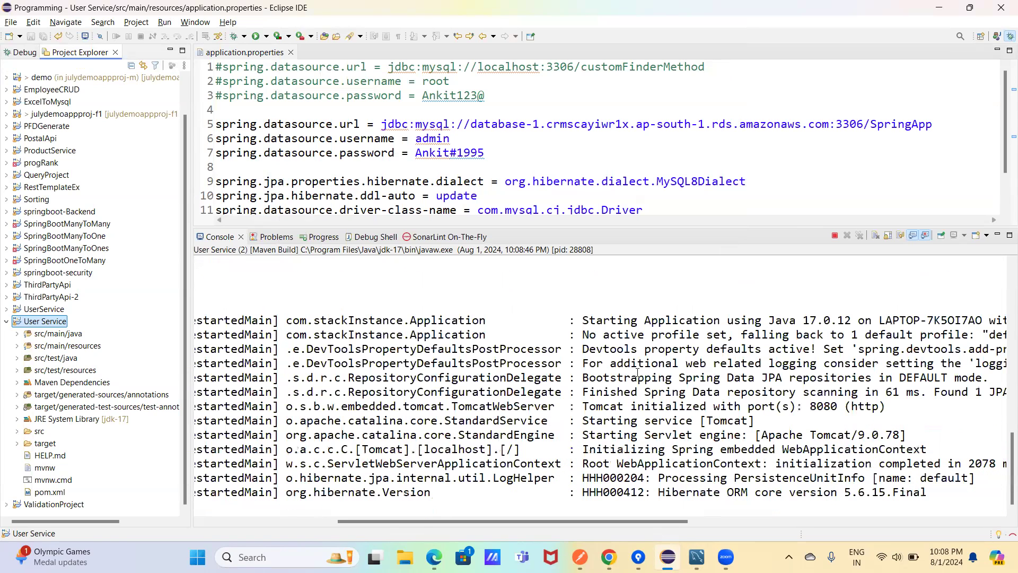
pyautogui.hscroll(2, 767, 362)
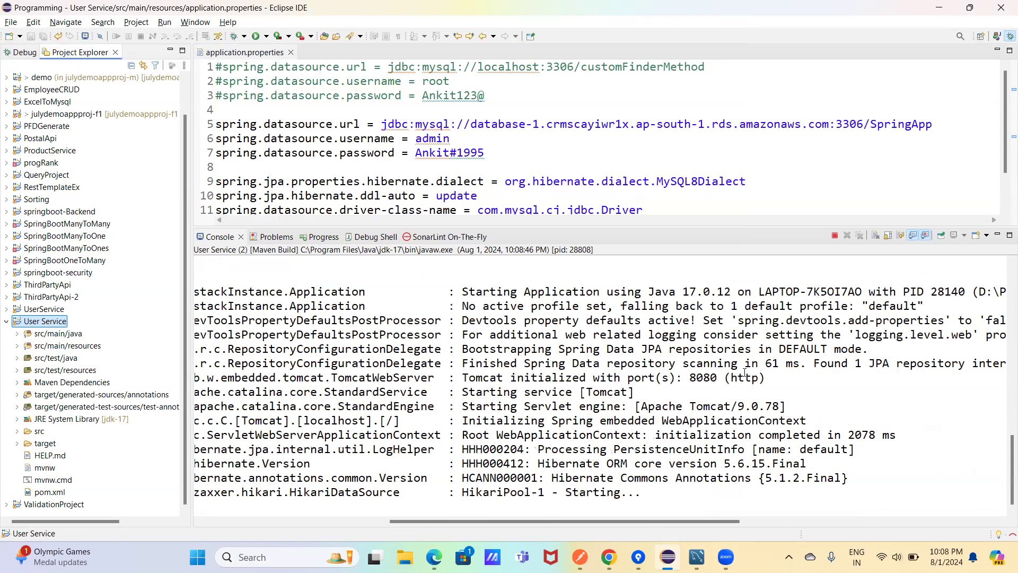
pyautogui.moveTo(739, 377); pyautogui.dragTo(699, 349)
pyautogui.hscroll(-6, 703, 348)
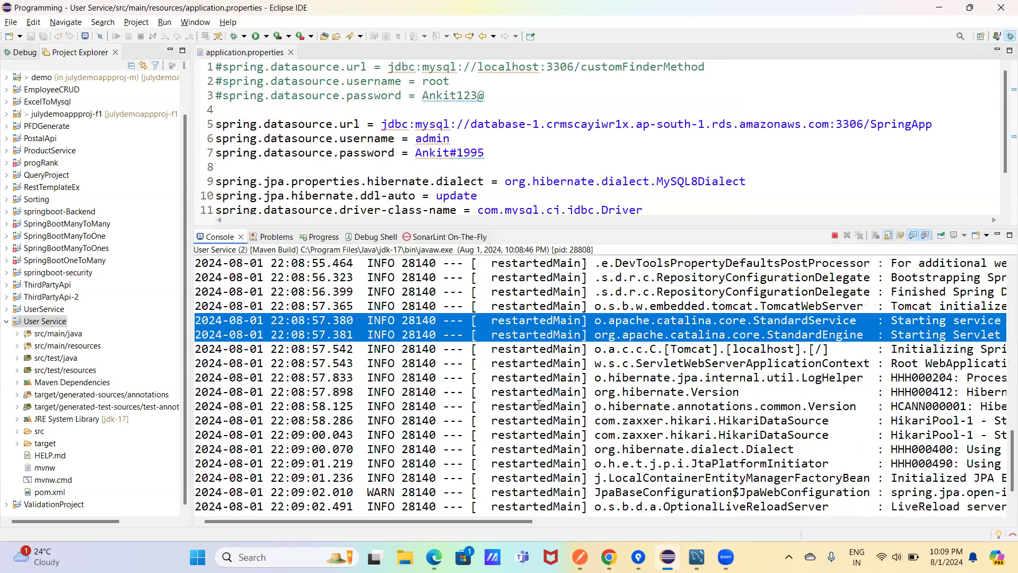
pyautogui.hscroll(2, 539, 404)
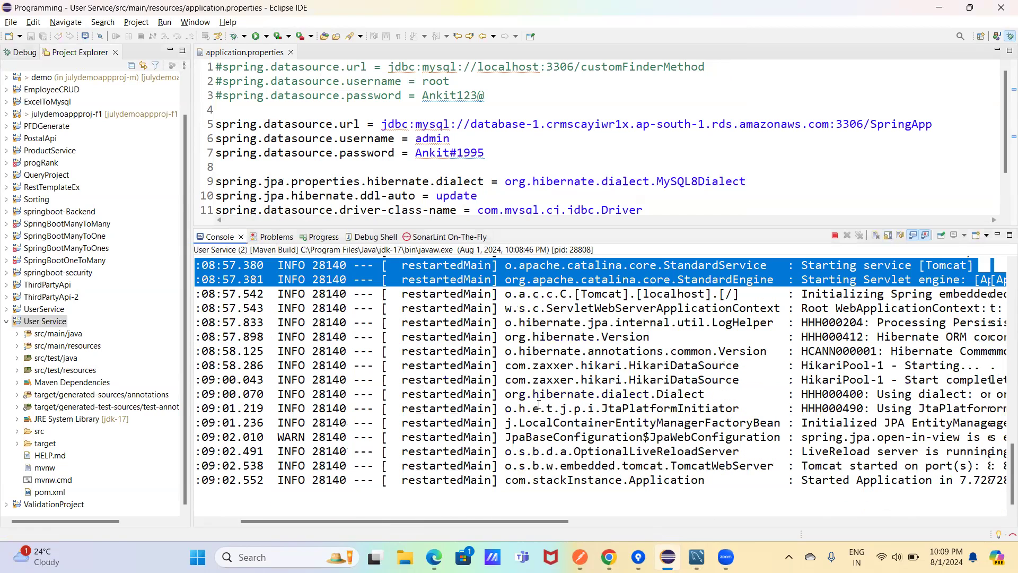
pyautogui.hscroll(4, 538, 405)
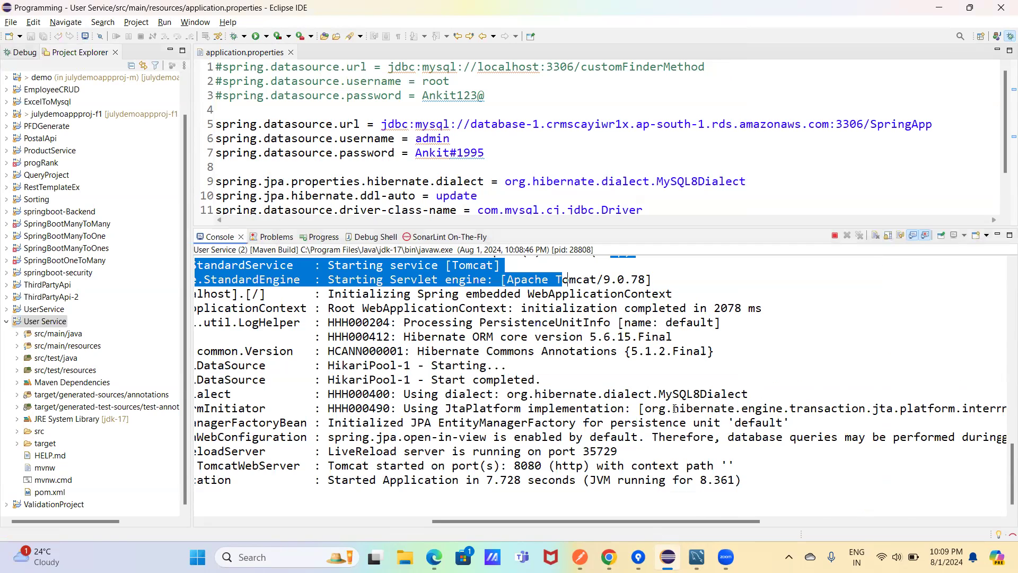
pyautogui.click(697, 556)
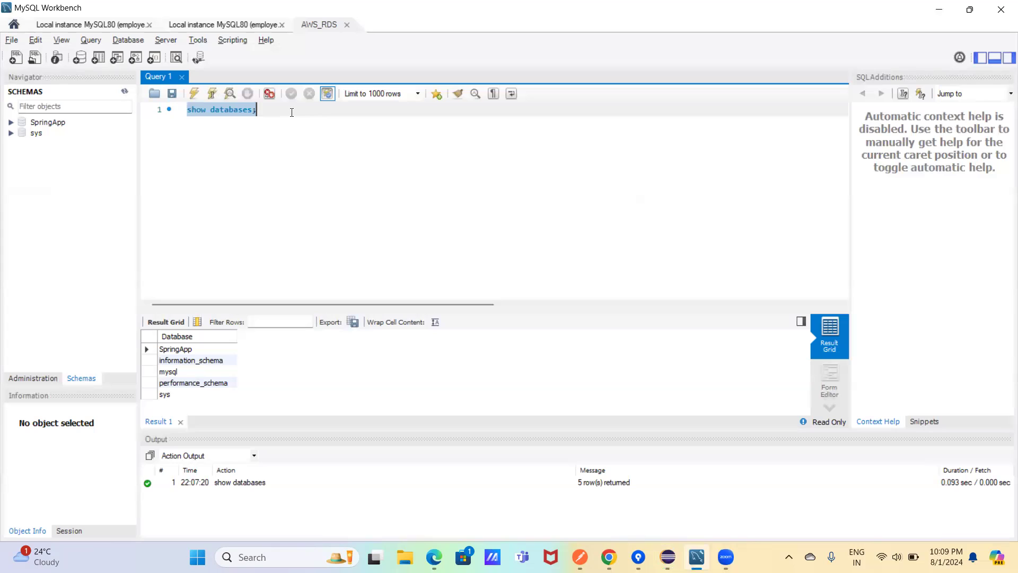
# - Replace the query with 'use SpringApp;' and execute it
pyautogui.press('BackSpace')
pyautogui.write('use')
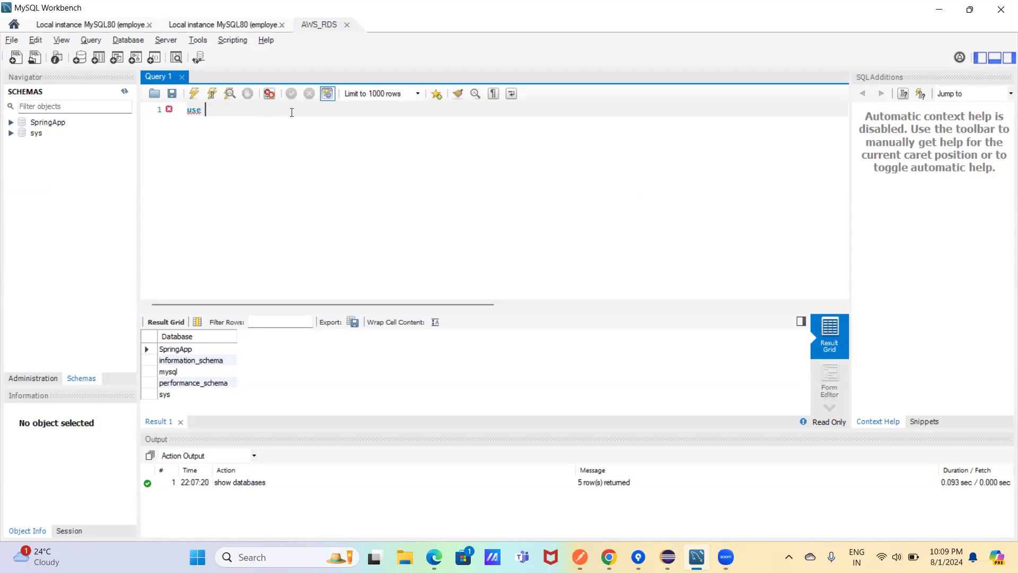
pyautogui.write('SpringApp;')
pyautogui.moveTo(291, 112); pyautogui.dragTo(187, 110)
pyautogui.click(211, 94)
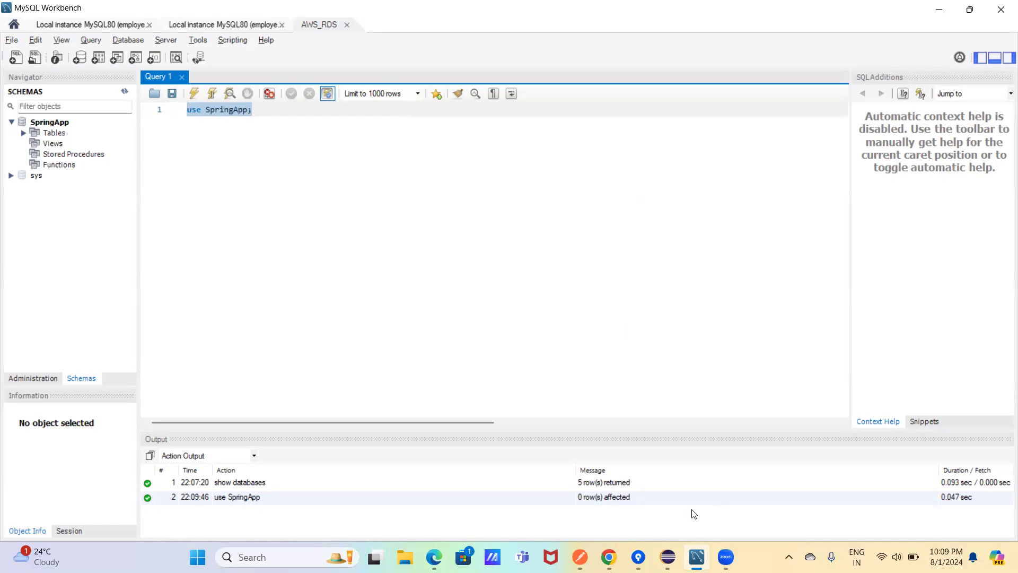
# - Expand SpringApp's Tables and select all rows of the user table, returning 0 rows
pyautogui.click(668, 557)
pyautogui.click(697, 557)
pyautogui.click(24, 133)
pyautogui.moveTo(129, 144)
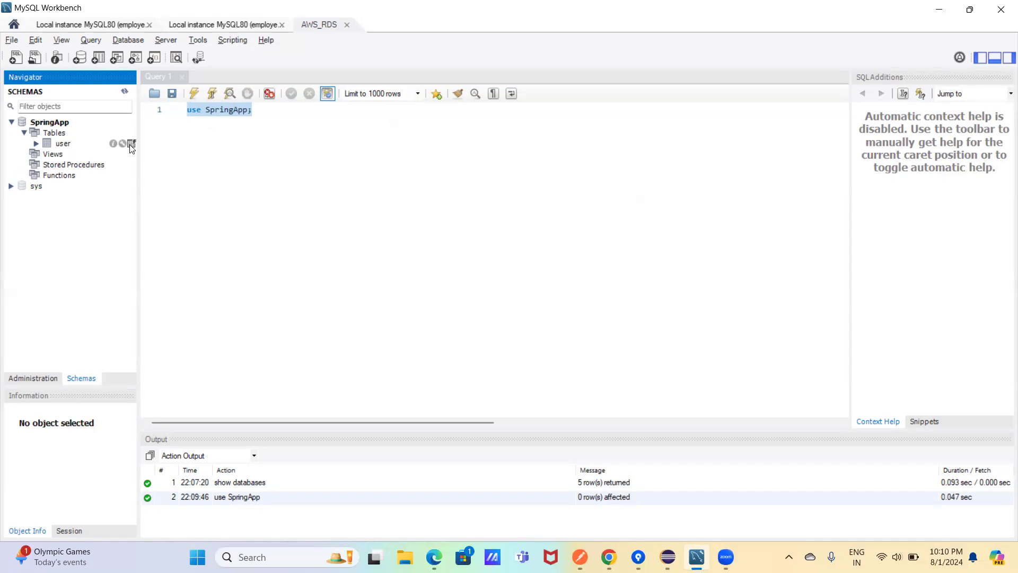
pyautogui.click(131, 145)
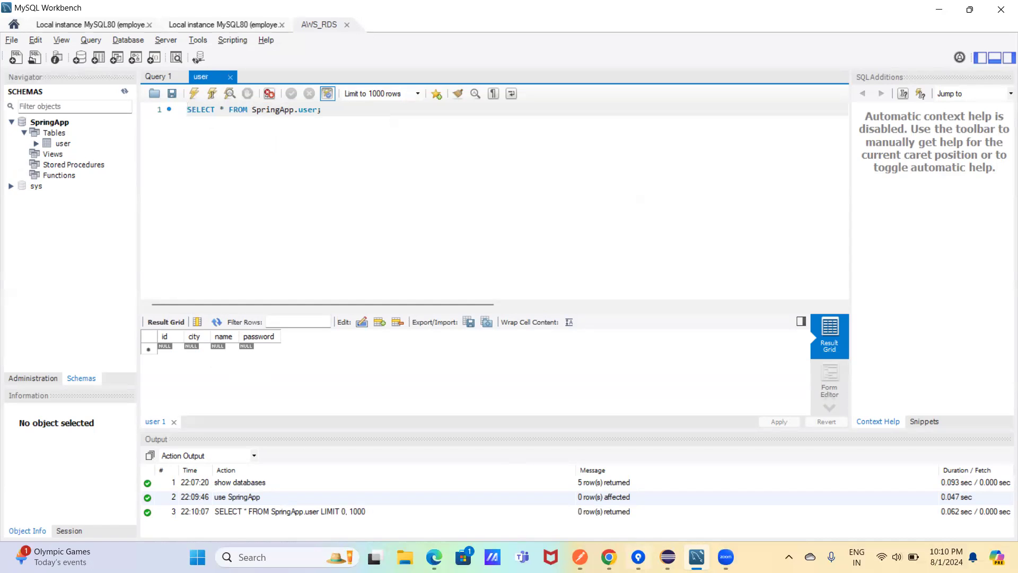
# - Bring up Postman's POST localhost:8080/stackInstance/addUser request with its JSON user body
pyautogui.click(580, 557)
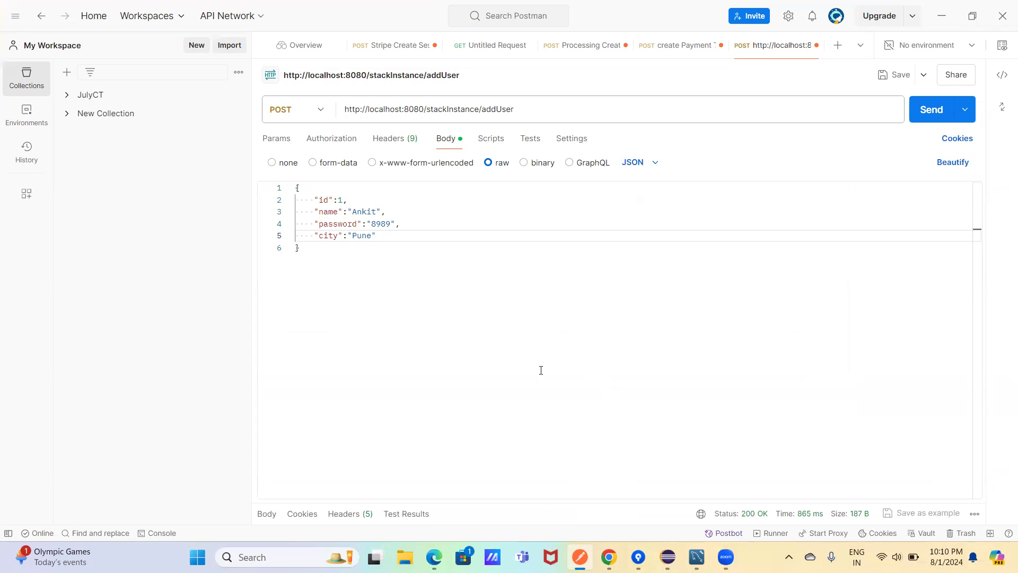
# - Enlarge Postman's response pane and check the 8080 port against Eclipse and MySQL Workbench
pyautogui.moveTo(534, 500); pyautogui.dragTo(527, 339)
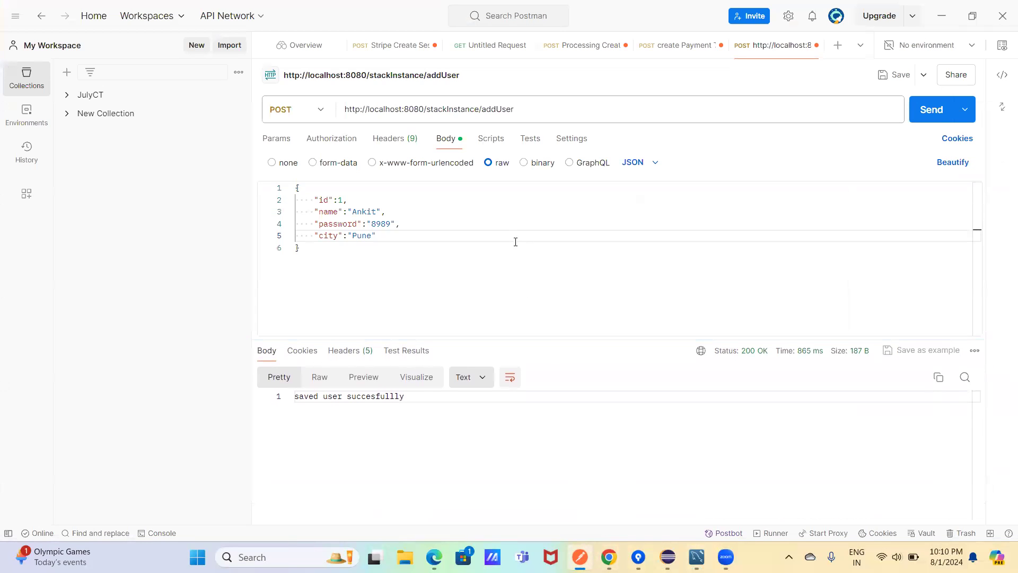
pyautogui.doubleClick(411, 109)
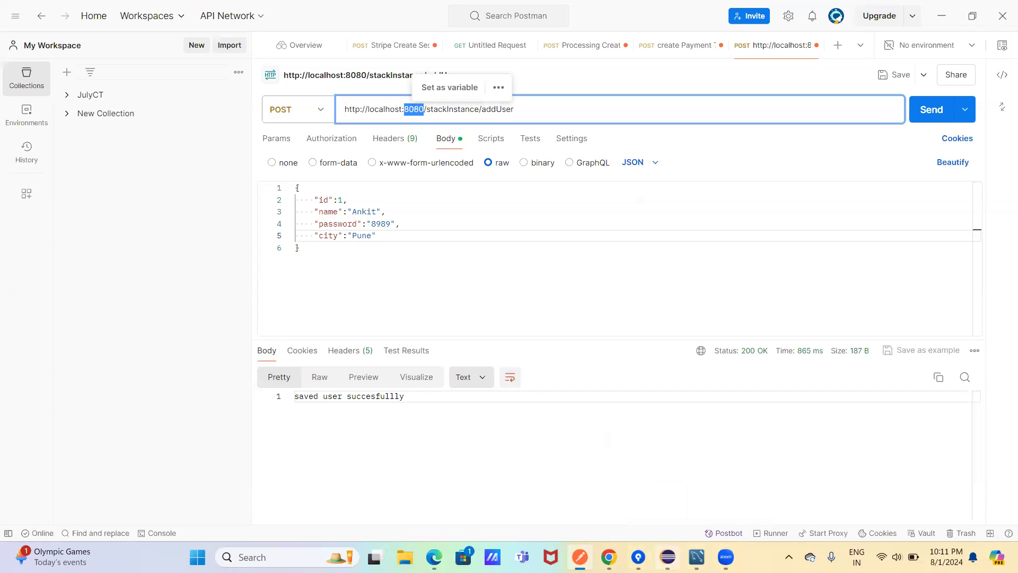
pyautogui.click(668, 556)
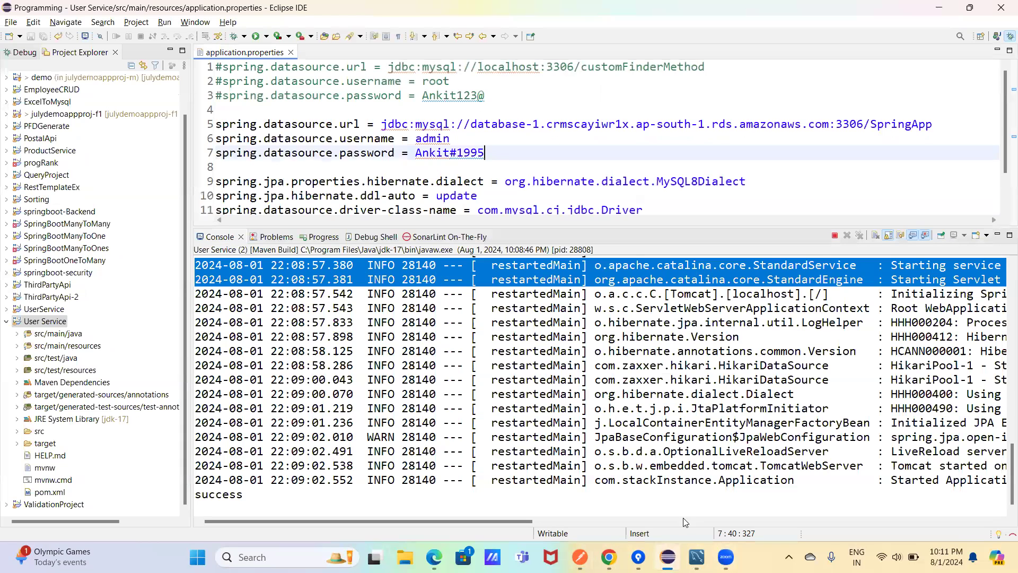
pyautogui.click(696, 557)
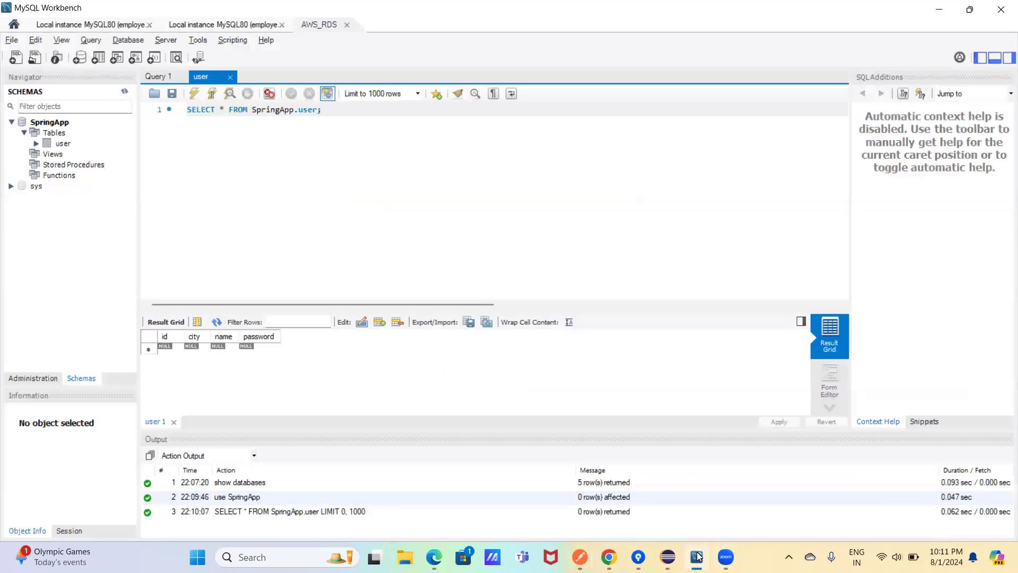
pyautogui.click(698, 556)
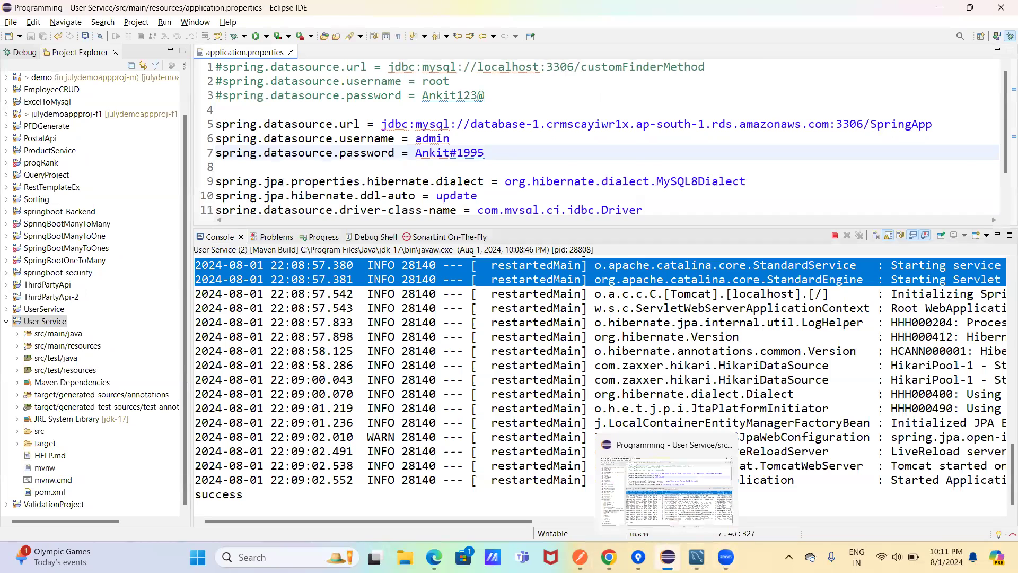
pyautogui.click(580, 557)
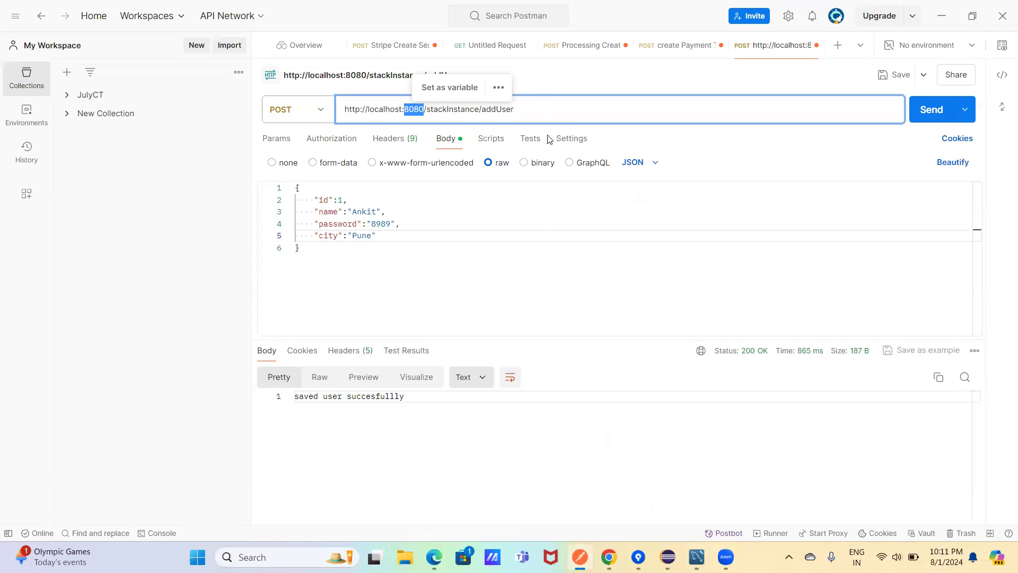
pyautogui.click(546, 112)
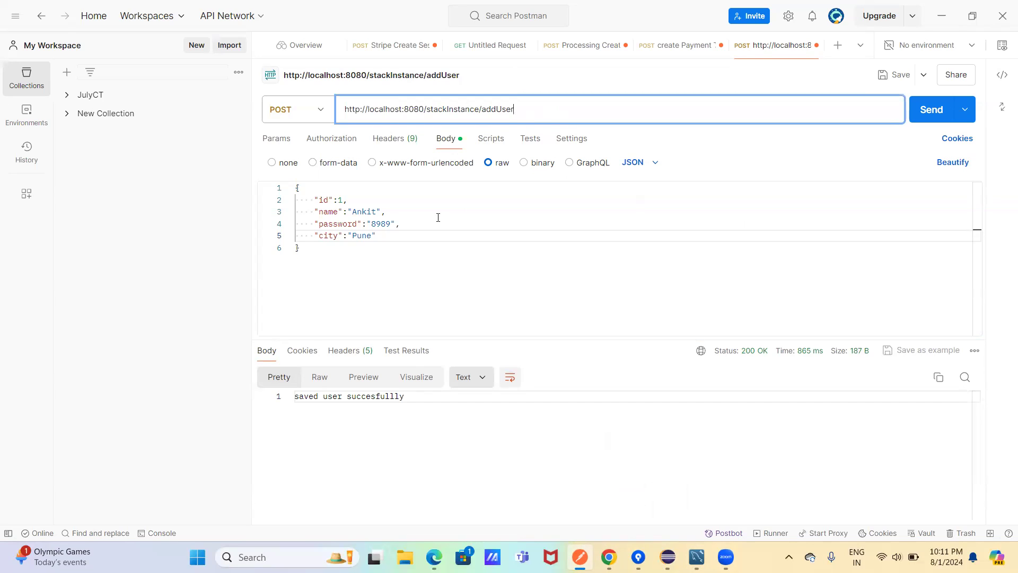
# - Change the JSON body to a new name, city Kashmir and id 2, then send it to addUser
pyautogui.doubleClick(366, 212)
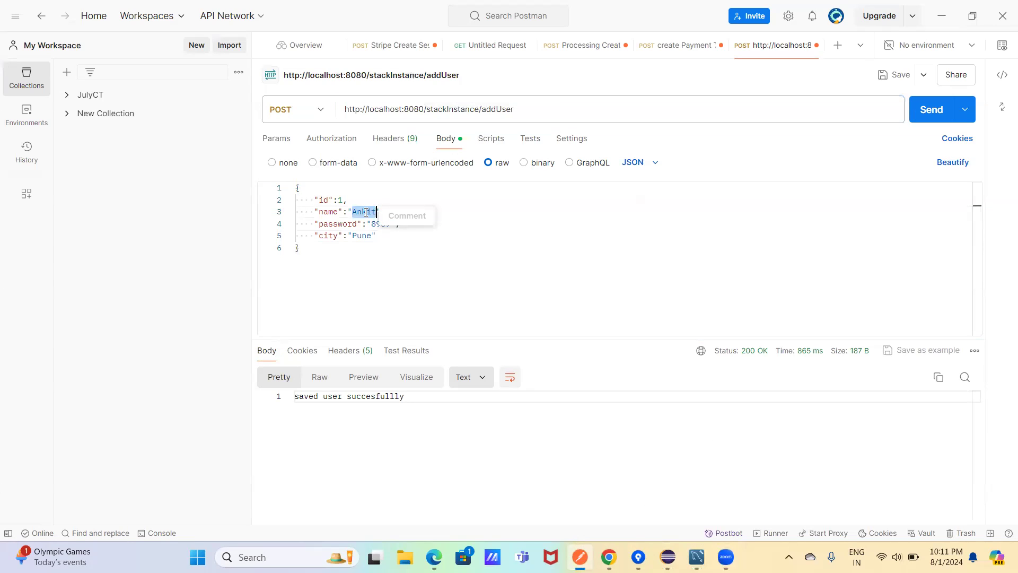
pyautogui.write('Jhon')
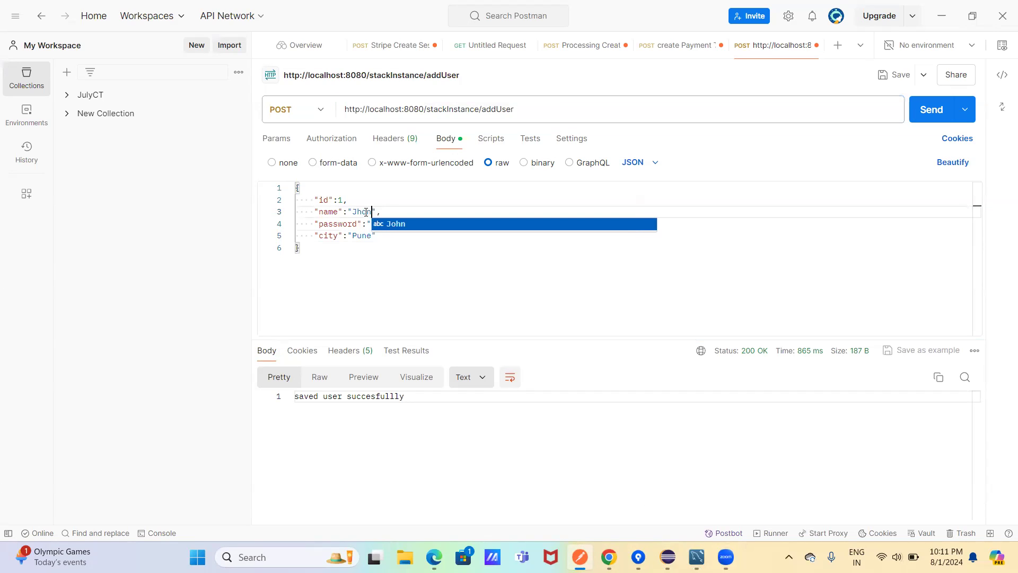
pyautogui.doubleClick(364, 235)
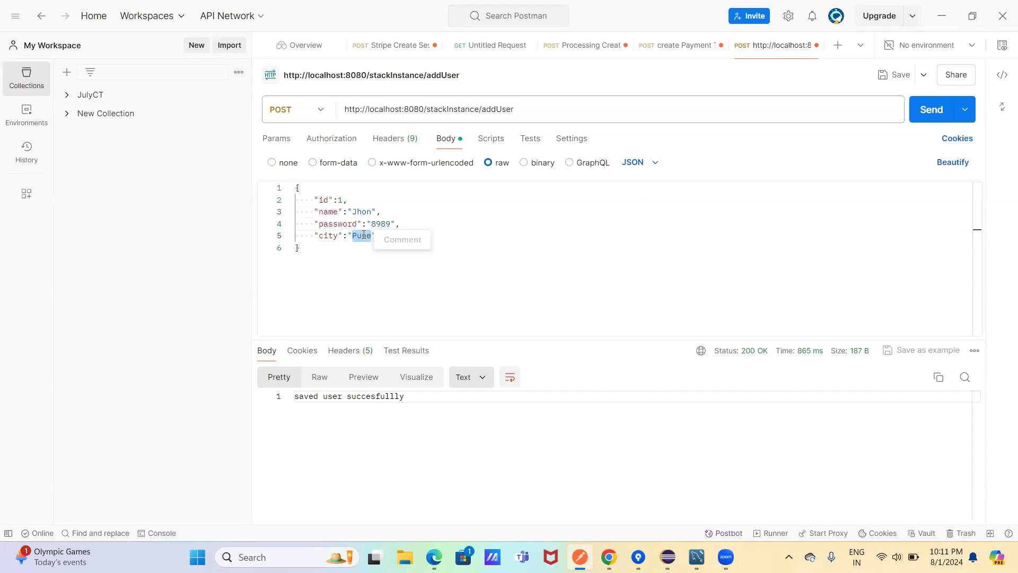
pyautogui.write('Kashmir')
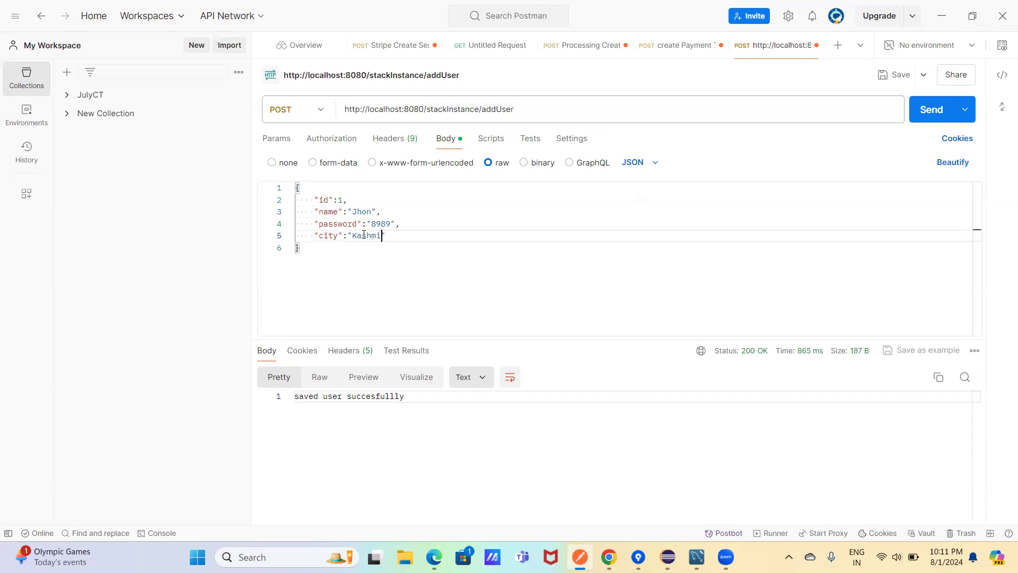
pyautogui.doubleClick(341, 199)
pyautogui.write('2')
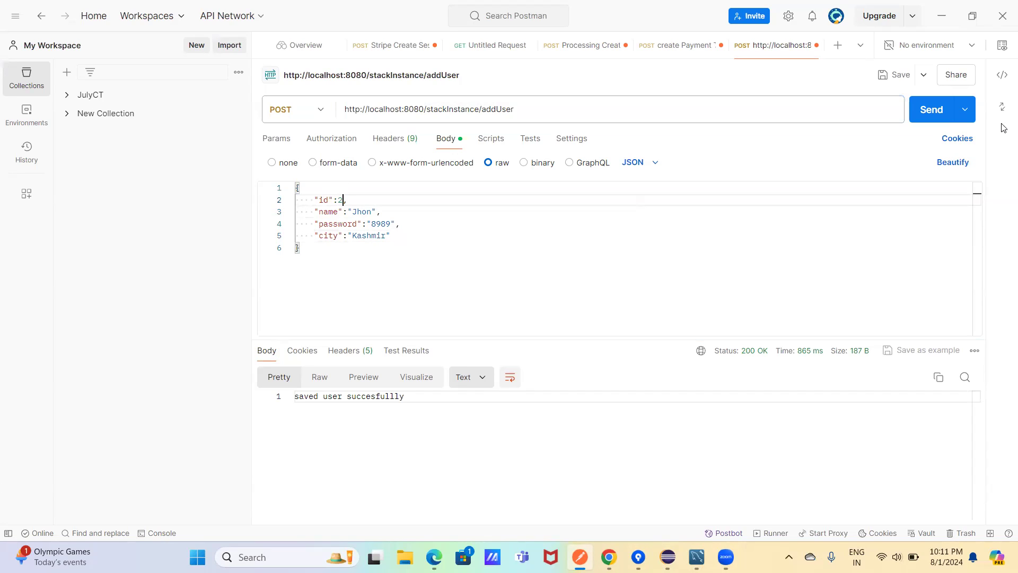
pyautogui.click(929, 113)
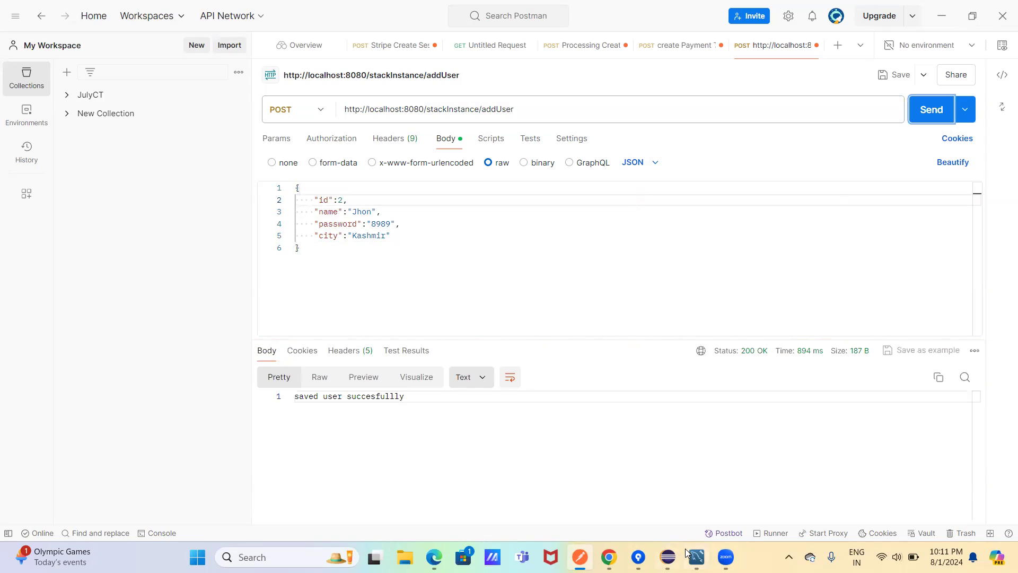
# - Refresh the Workbench user table, widen the city and password columns, then go back to Postman
pyautogui.click(696, 557)
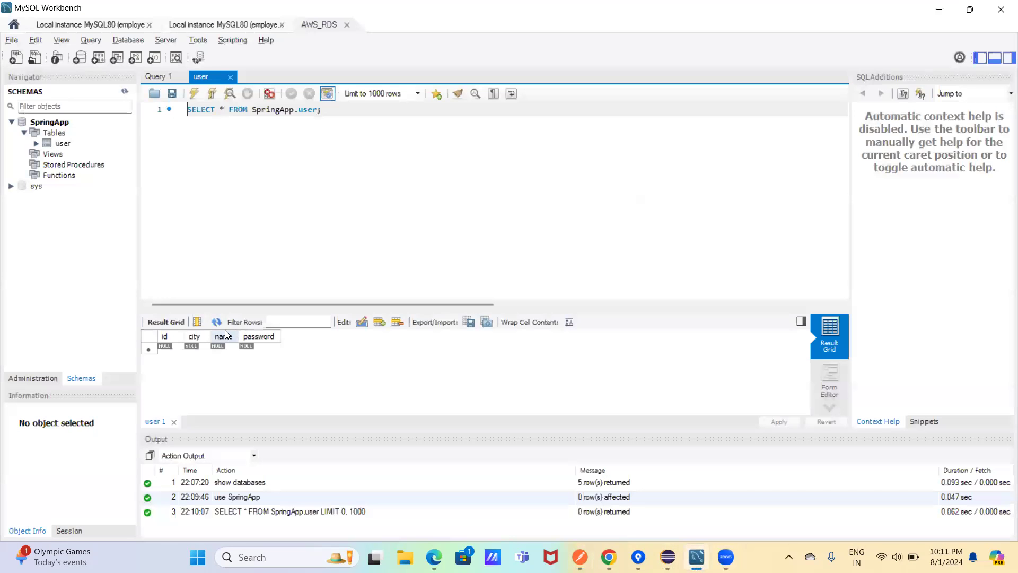
pyautogui.click(216, 322)
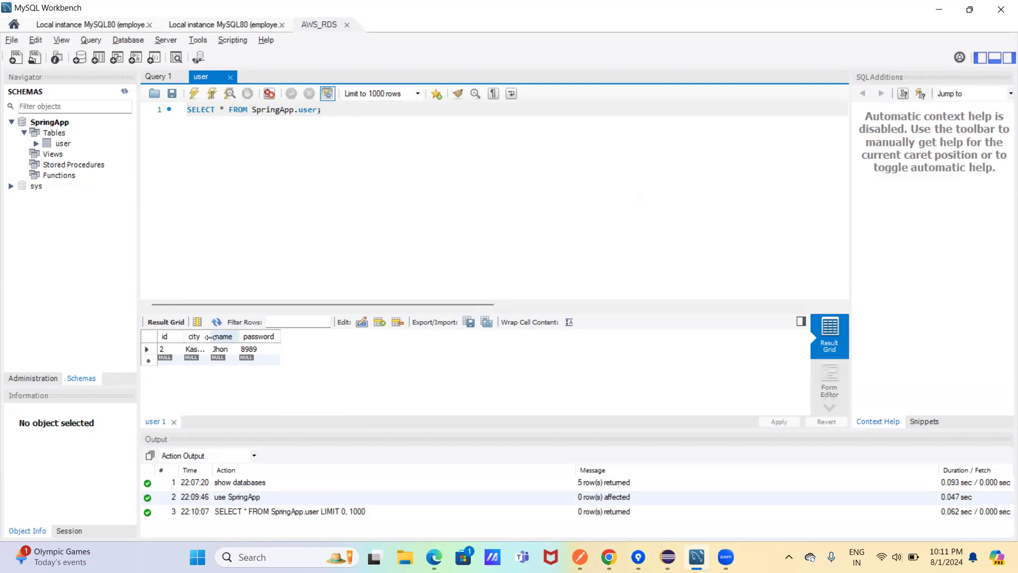
pyautogui.moveTo(212, 336); pyautogui.dragTo(232, 336)
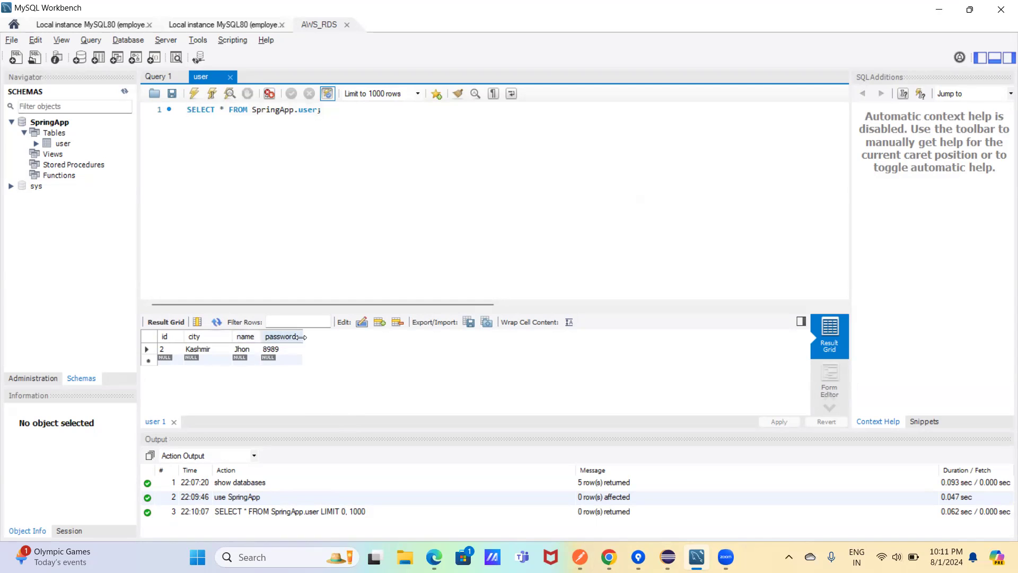
pyautogui.moveTo(302, 340); pyautogui.dragTo(317, 340)
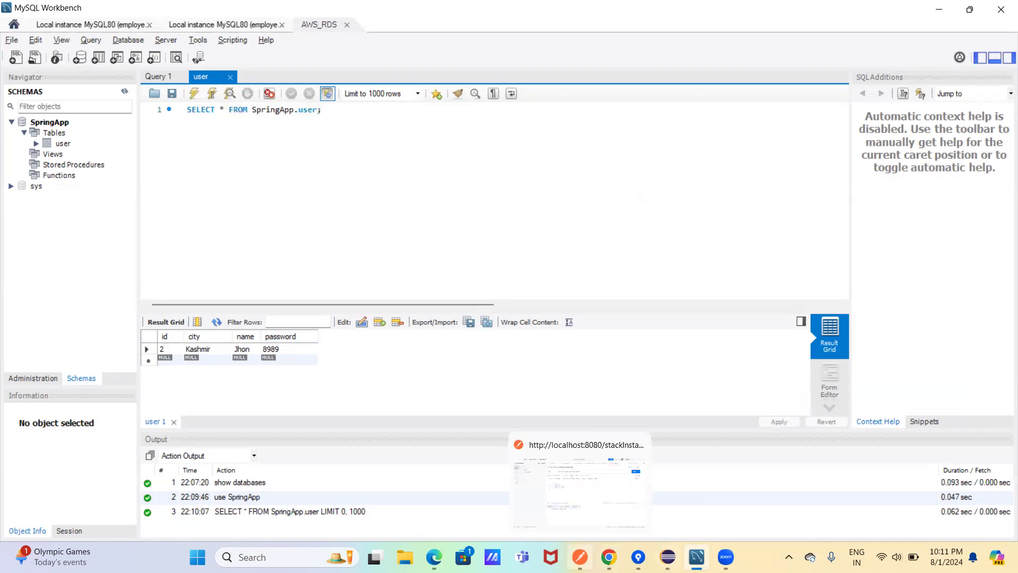
pyautogui.click(580, 556)
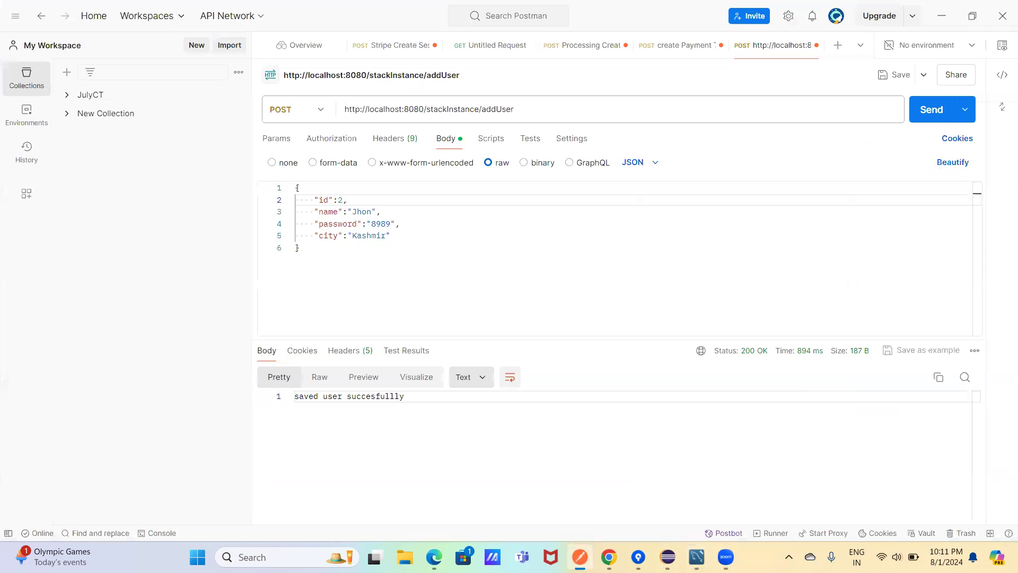